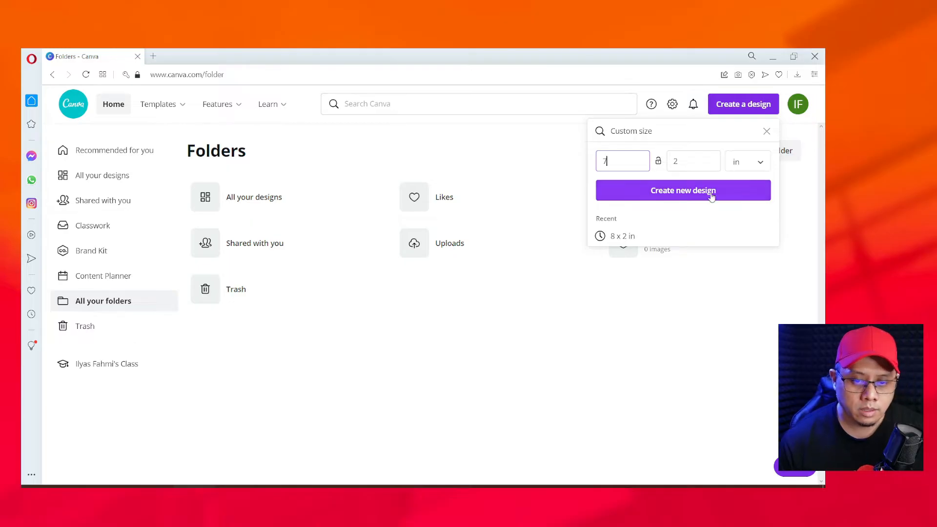
# Create a new custom-size design 7 in wide and 4 in high.
pyautogui.doubleClick(707, 162)
pyautogui.write('4')
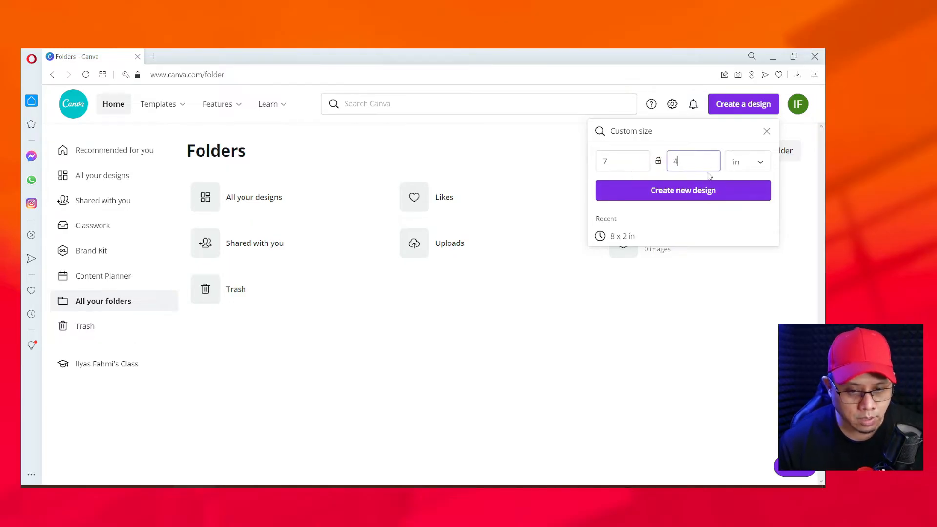
pyautogui.click(686, 194)
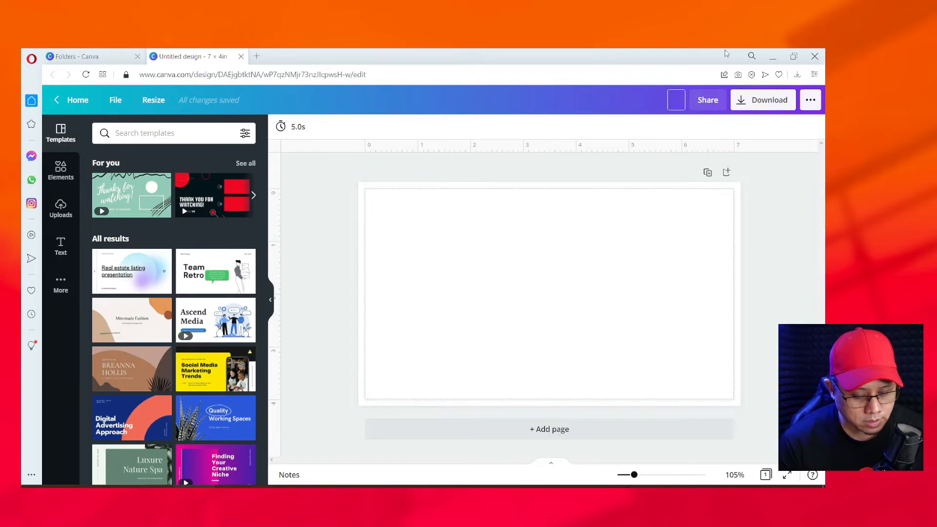
# Name the design "Label Botol Air (7 x 4 in)".
pyautogui.write('Labe')
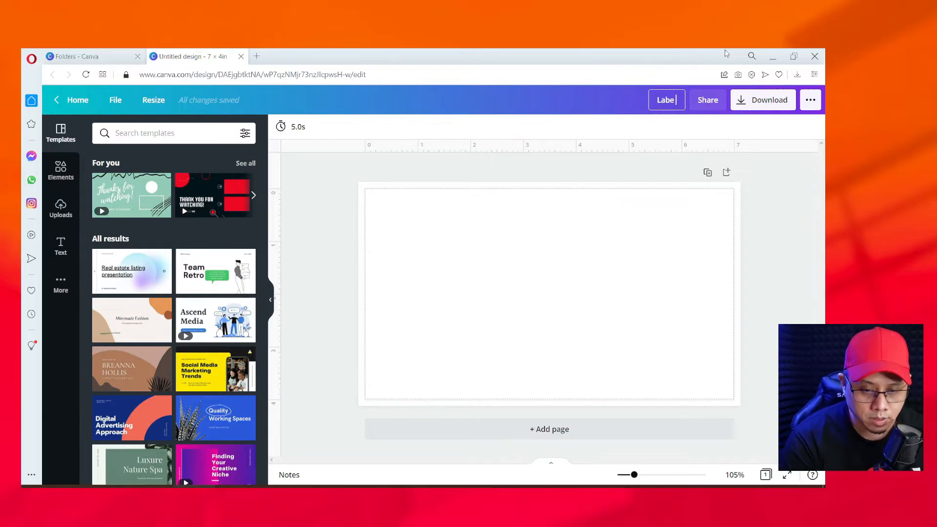
pyautogui.write('l Botol A')
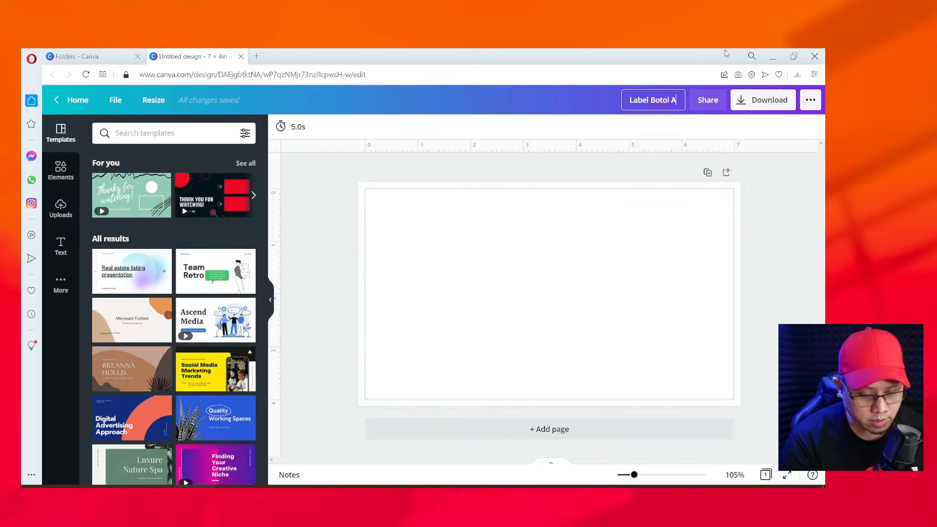
pyautogui.write('ir (')
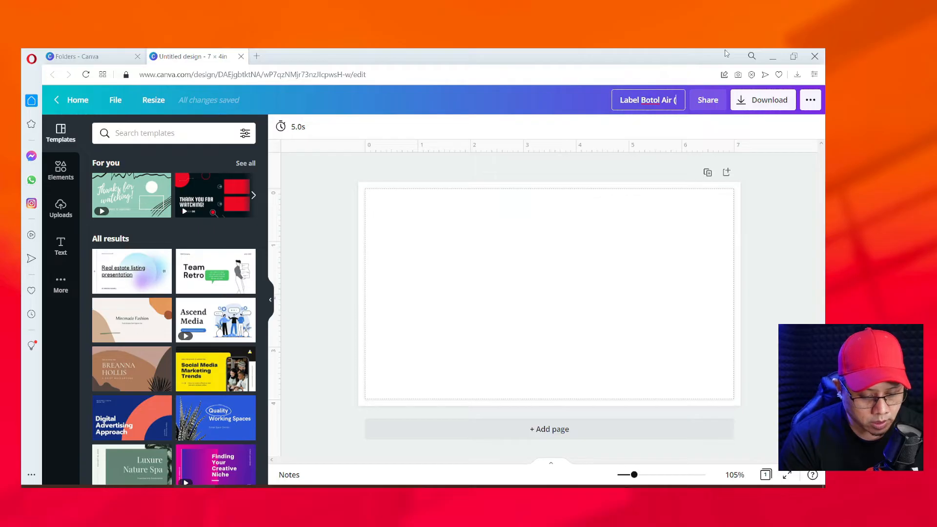
pyautogui.write('7 x 4 i')
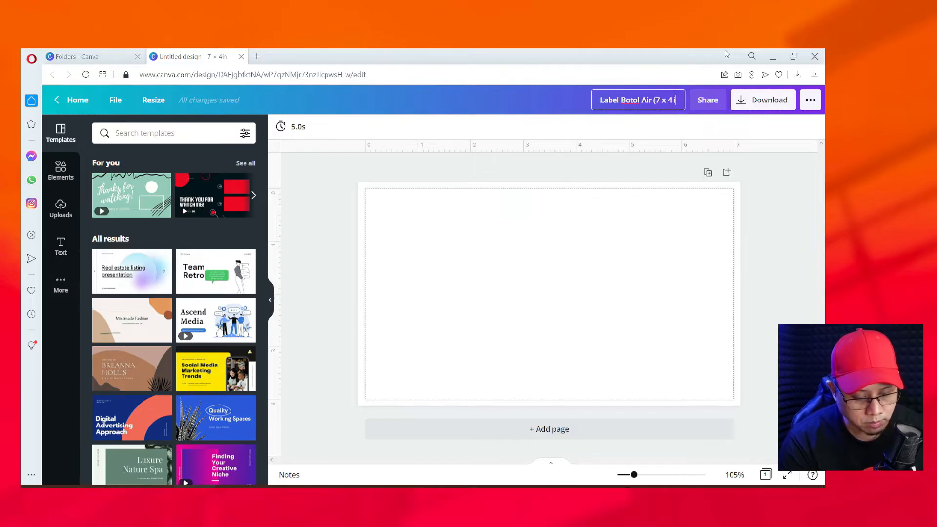
pyautogui.write('n)')
pyautogui.press('Return')
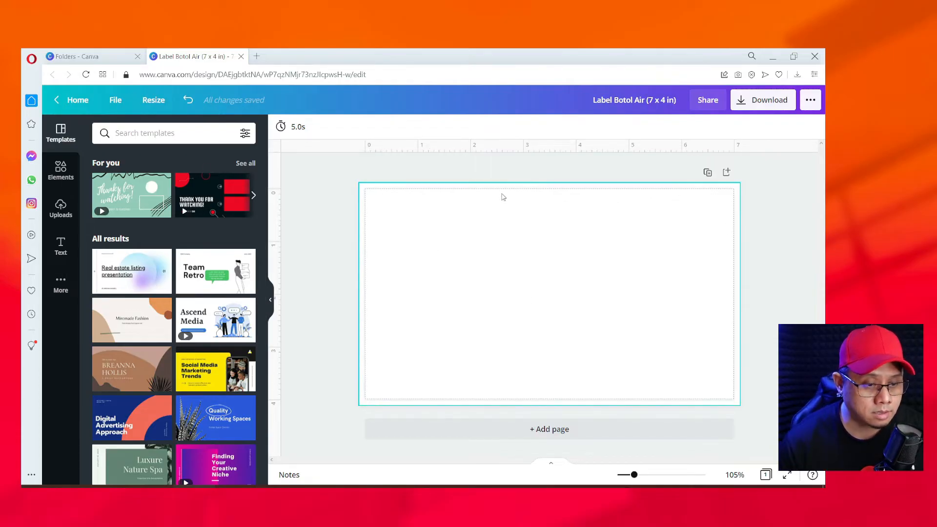
pyautogui.moveTo(433, 144); pyautogui.dragTo(605, 130)
pyautogui.moveTo(366, 190)
pyautogui.mouseDown()
pyautogui.moveTo(385, 188)
pyautogui.moveTo(373, 316)
pyautogui.mouseUp()
pyautogui.moveTo(393, 424); pyautogui.dragTo(412, 424)
pyautogui.moveTo(275, 184); pyautogui.dragTo(278, 293)
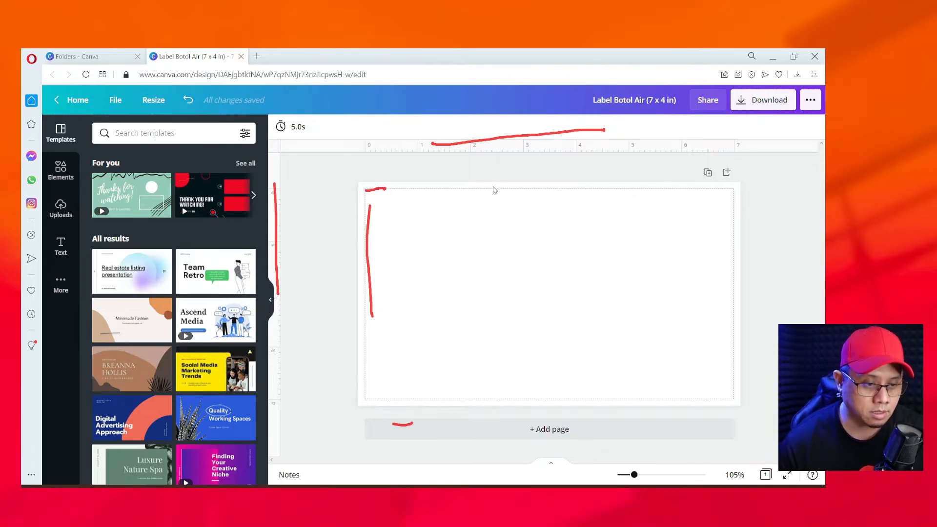
pyautogui.press('Escape')
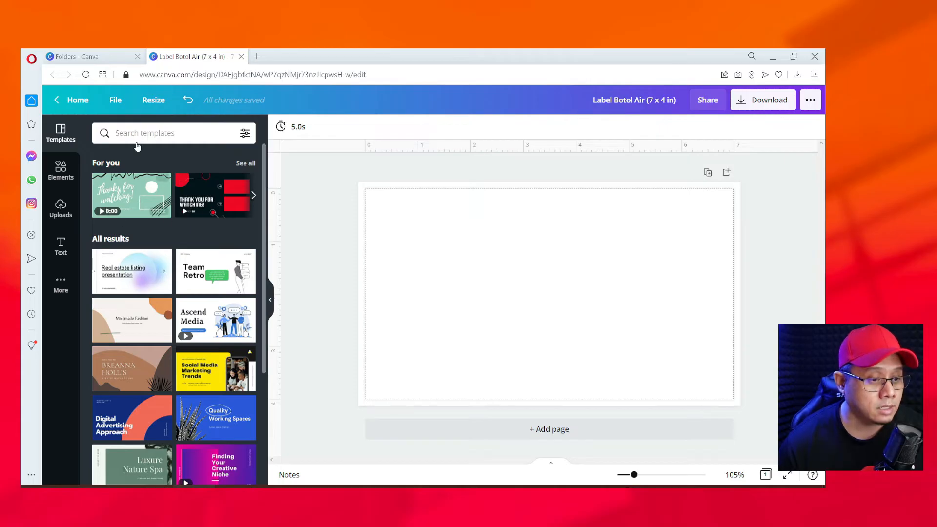
pyautogui.moveTo(124, 81); pyautogui.dragTo(102, 93)
pyautogui.press('Escape')
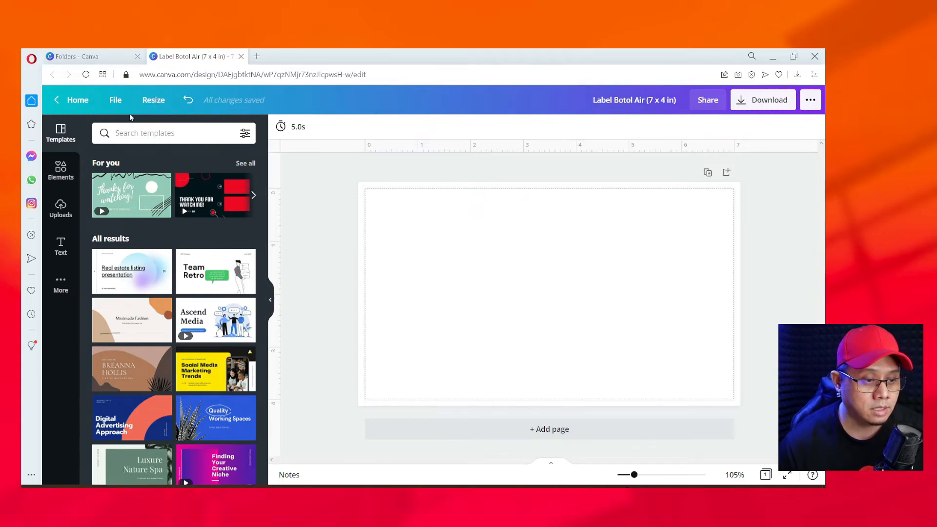
# Turn on the page margins display and turn it back off.
pyautogui.click(117, 104)
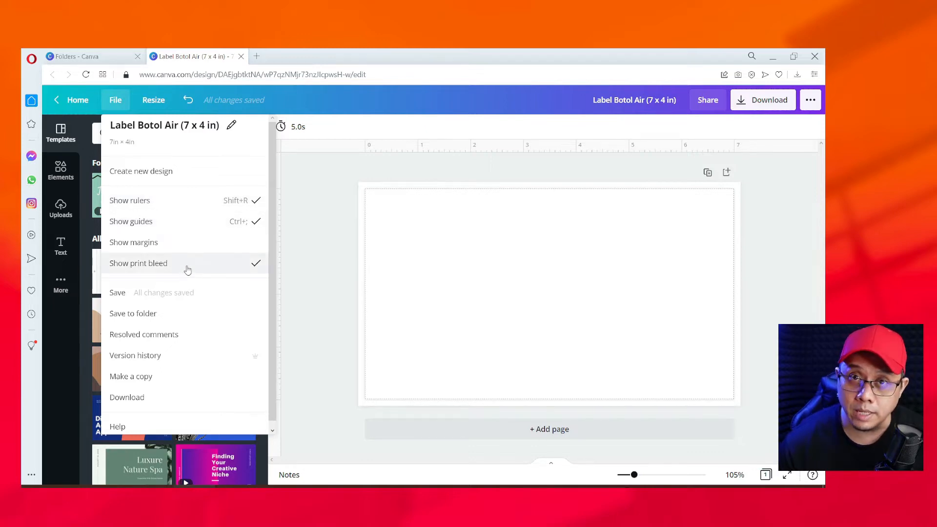
pyautogui.click(161, 243)
pyautogui.click(115, 100)
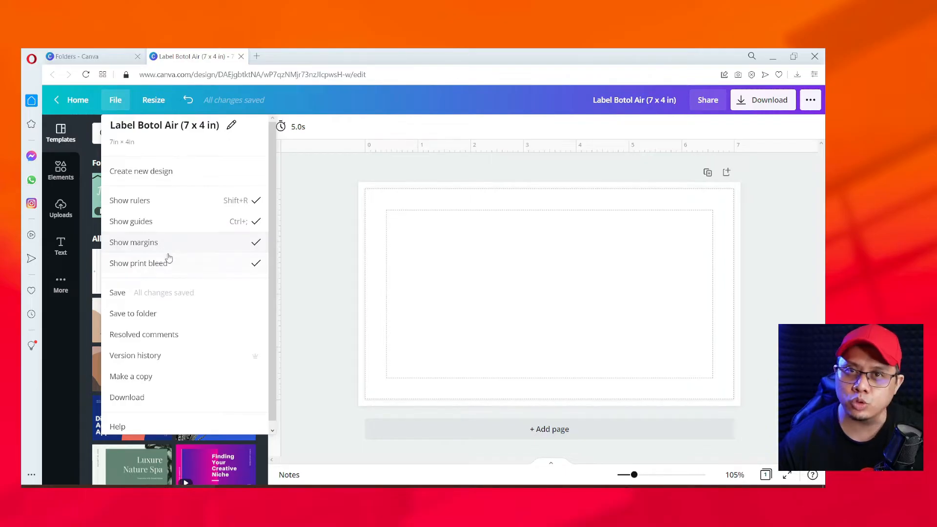
pyautogui.click(183, 246)
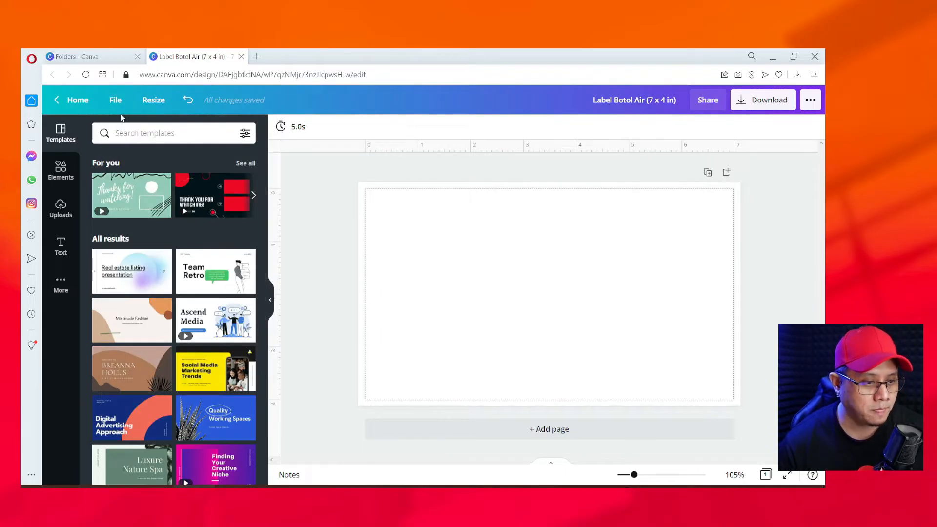
pyautogui.click(115, 100)
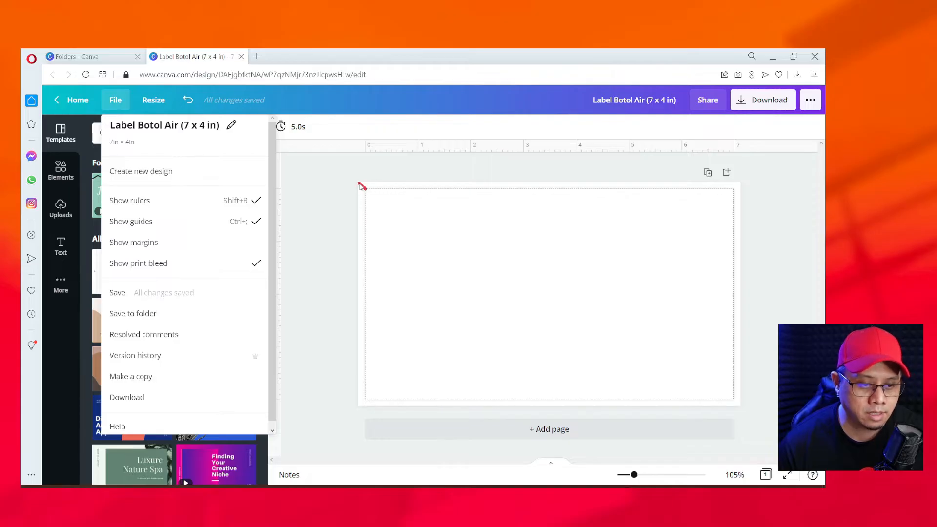
pyautogui.moveTo(359, 190)
pyautogui.mouseDown()
pyautogui.moveTo(368, 182)
pyautogui.moveTo(353, 222)
pyautogui.mouseUp()
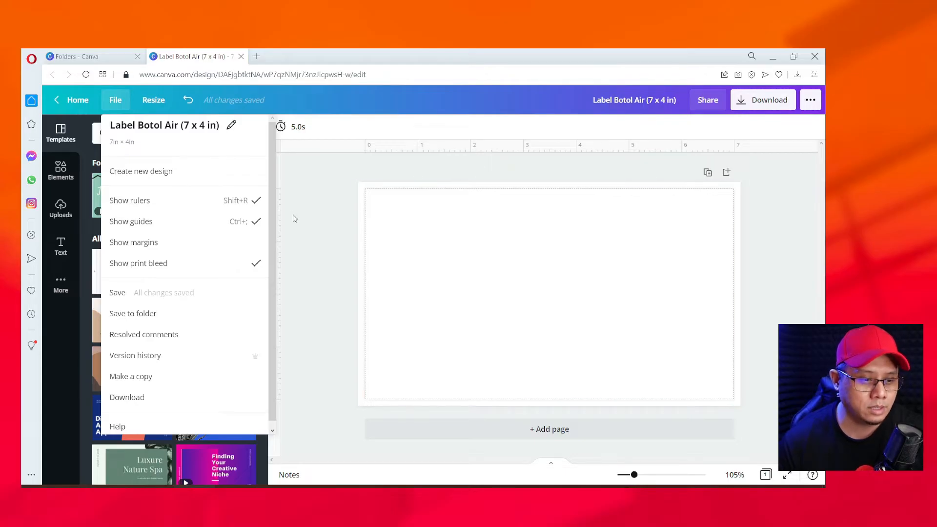
pyautogui.click(316, 182)
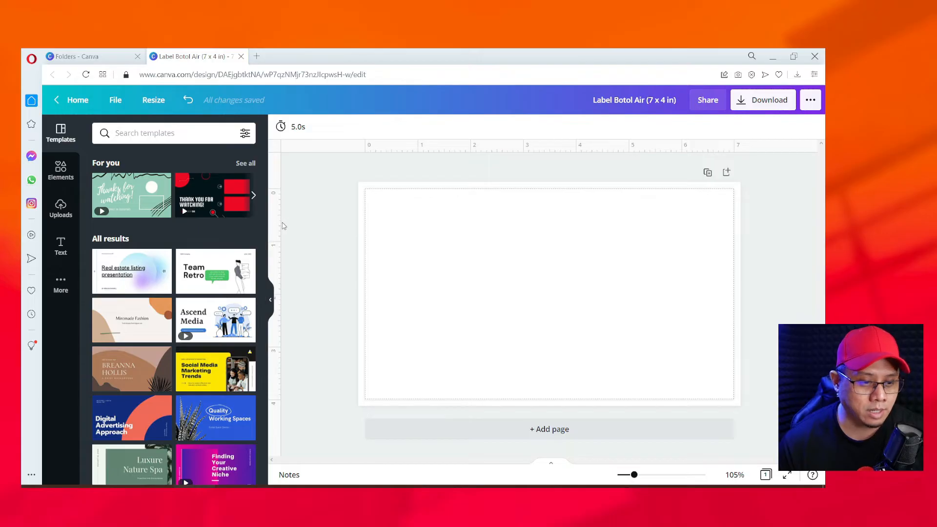
# Add a vertical guide to the page and position it at about 0.697 in on the ruler.
pyautogui.moveTo(277, 206)
pyautogui.mouseDown()
pyautogui.moveTo(277, 258)
pyautogui.moveTo(341, 218)
pyautogui.moveTo(473, 212)
pyautogui.mouseUp()
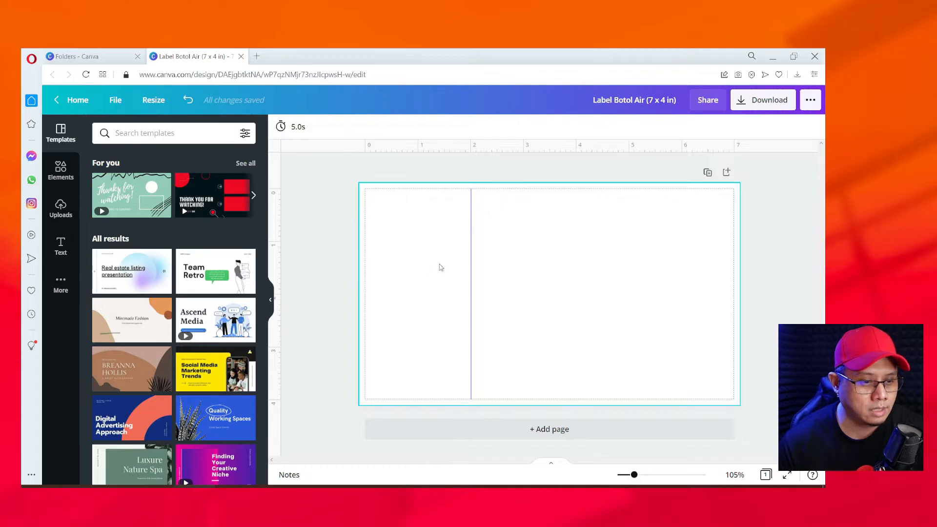
pyautogui.moveTo(470, 273); pyautogui.dragTo(402, 294)
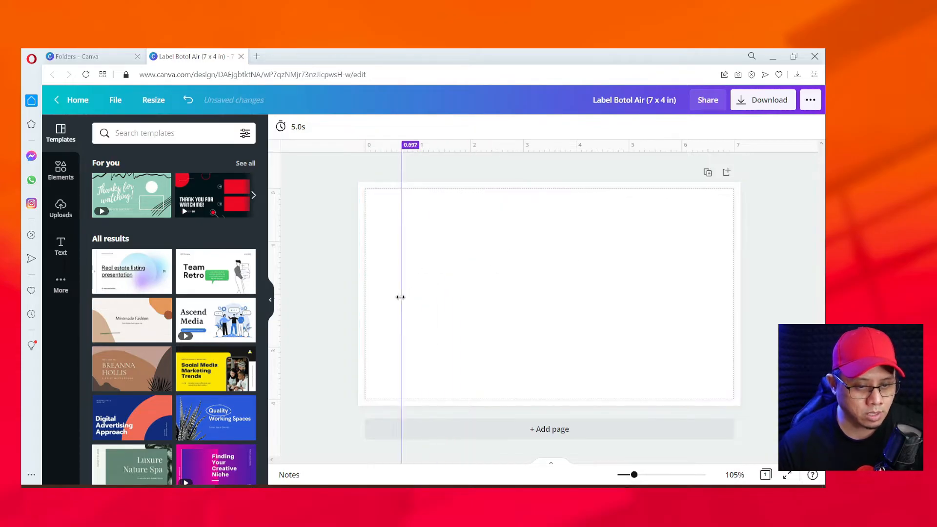
pyautogui.click(473, 278)
# Insert a square shape at the page centre and widen it equally on both sides to span about 2 to 5 in.
pyautogui.click(63, 174)
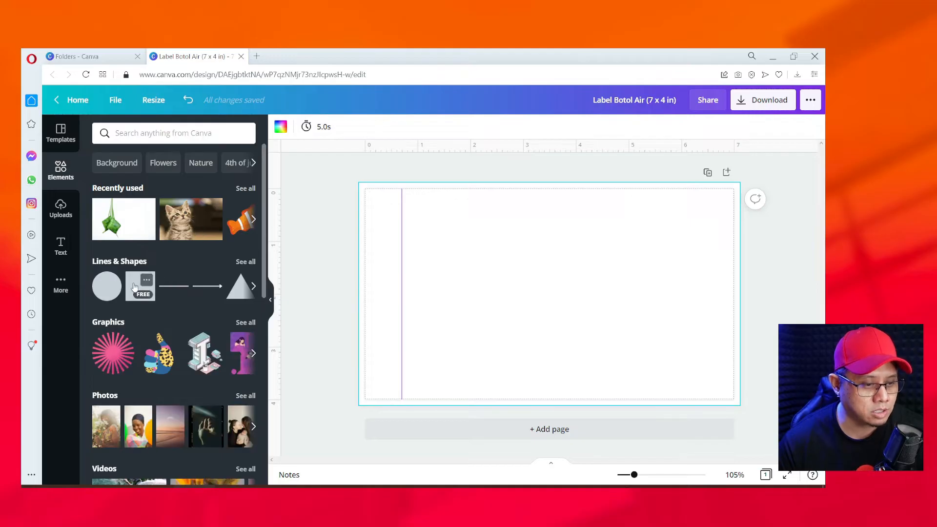
pyautogui.click(136, 287)
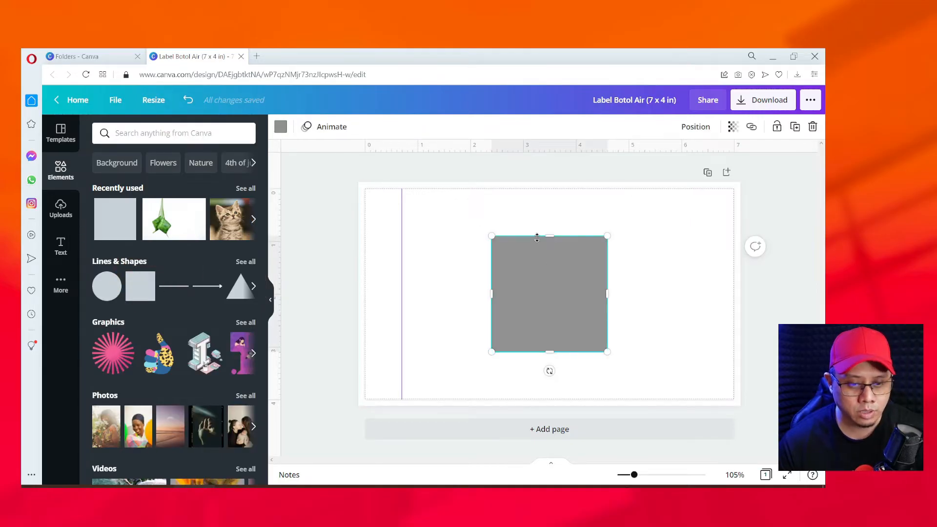
pyautogui.moveTo(549, 271)
pyautogui.mouseDown()
pyautogui.moveTo(534, 271)
pyautogui.moveTo(595, 262)
pyautogui.moveTo(538, 292)
pyautogui.moveTo(551, 270)
pyautogui.moveTo(581, 272)
pyautogui.moveTo(548, 274)
pyautogui.moveTo(556, 272)
pyautogui.mouseUp()
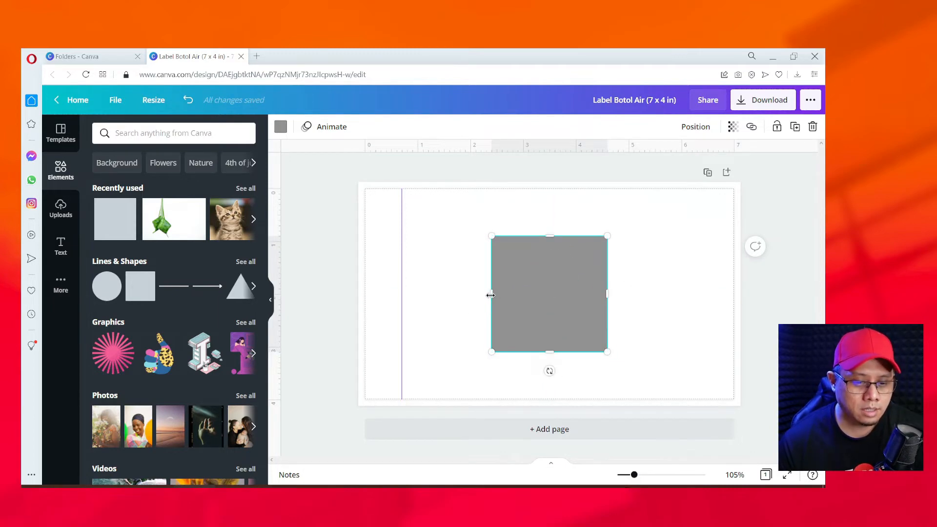
pyautogui.moveTo(490, 296)
pyautogui.mouseDown()
pyautogui.moveTo(499, 295)
pyautogui.moveTo(479, 295)
pyautogui.moveTo(503, 296)
pyautogui.moveTo(466, 295)
pyautogui.moveTo(513, 295)
pyautogui.moveTo(464, 295)
pyautogui.moveTo(495, 295)
pyautogui.mouseUp()
pyautogui.hotkey('ctrl', 'z')
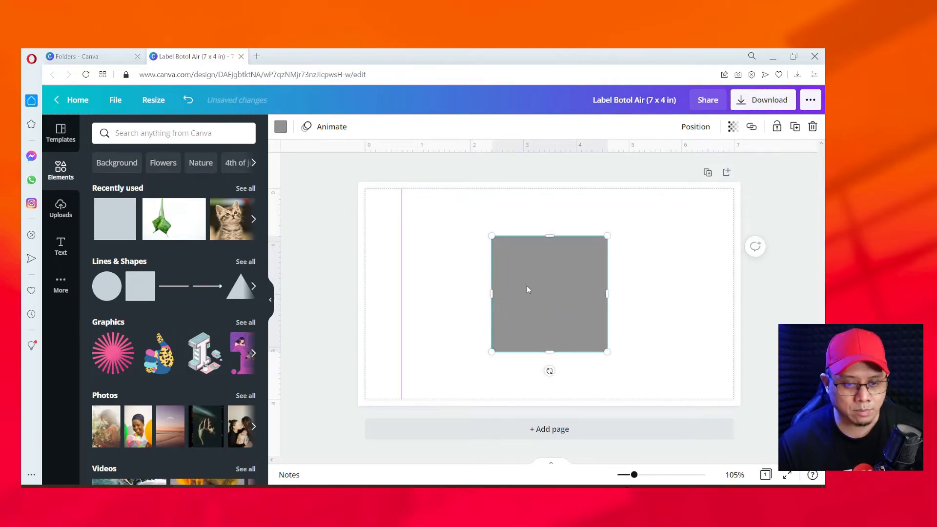
pyautogui.moveTo(551, 279)
pyautogui.mouseDown()
pyautogui.moveTo(573, 279)
pyautogui.moveTo(554, 281)
pyautogui.mouseUp()
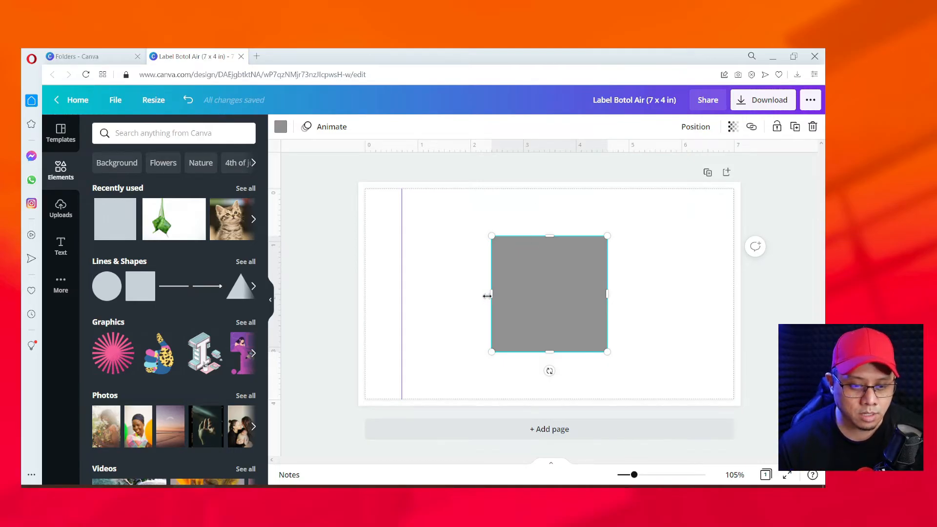
pyautogui.moveTo(487, 296); pyautogui.dragTo(470, 300)
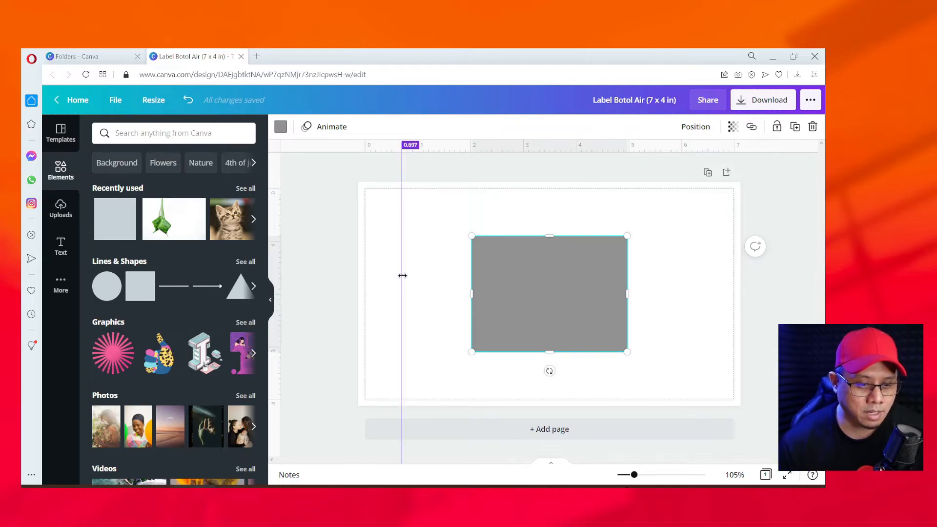
# Align the existing vertical guide with the rectangle's left edge and add a second guide at its right edge.
pyautogui.moveTo(404, 279); pyautogui.dragTo(472, 287)
pyautogui.moveTo(274, 245); pyautogui.dragTo(628, 252)
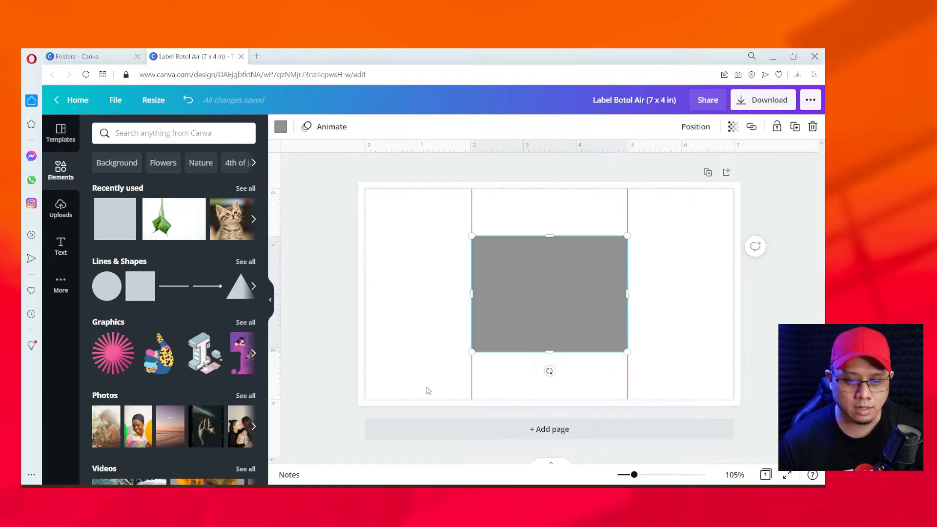
pyautogui.click(667, 276)
# Delete the grey rectangle from the page, keeping only the two vertical guides.
pyautogui.click(553, 269)
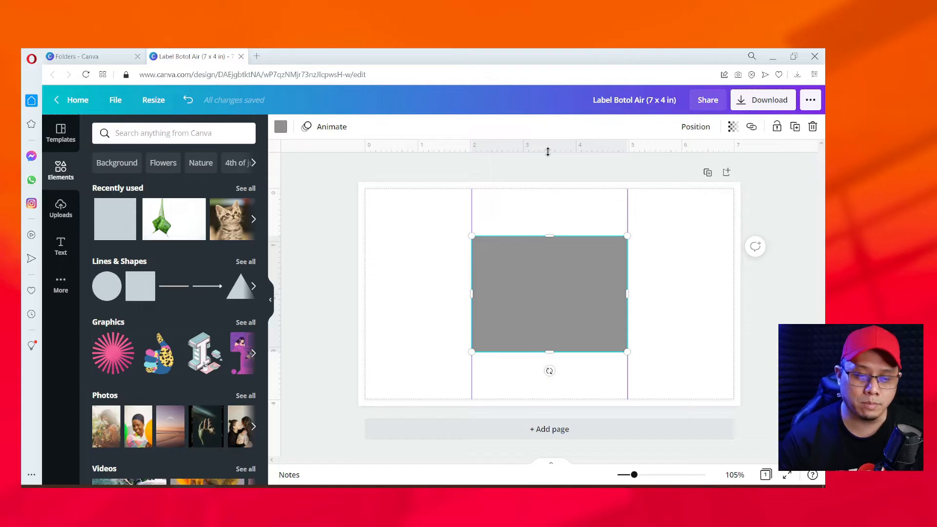
pyautogui.moveTo(542, 311); pyautogui.dragTo(541, 329)
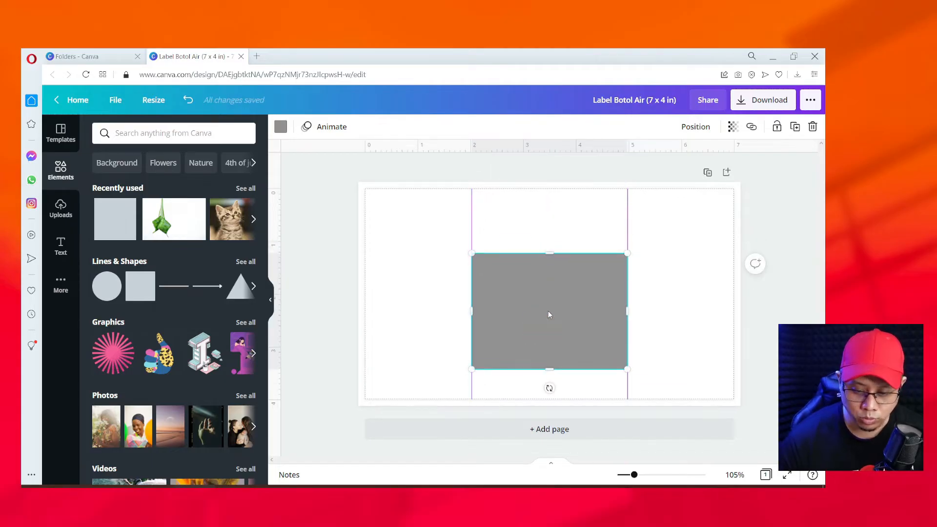
pyautogui.press('Delete')
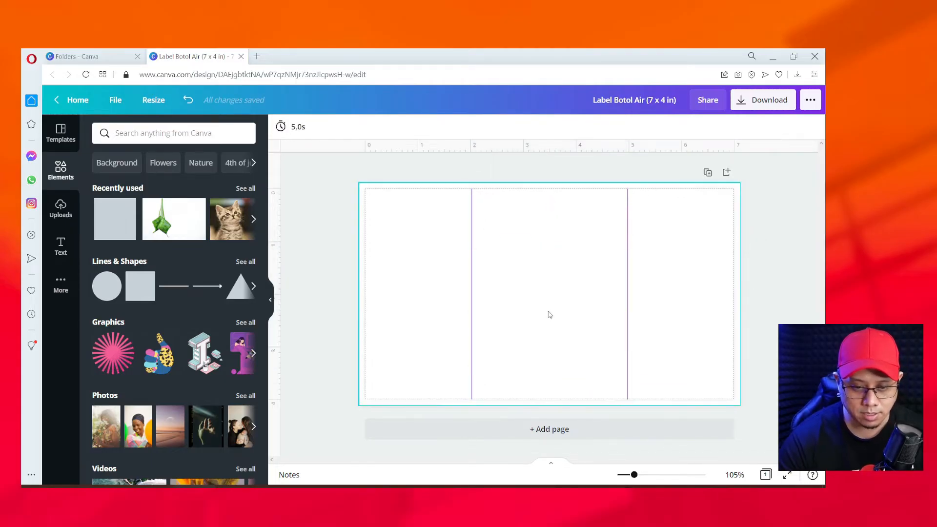
pyautogui.click(565, 309)
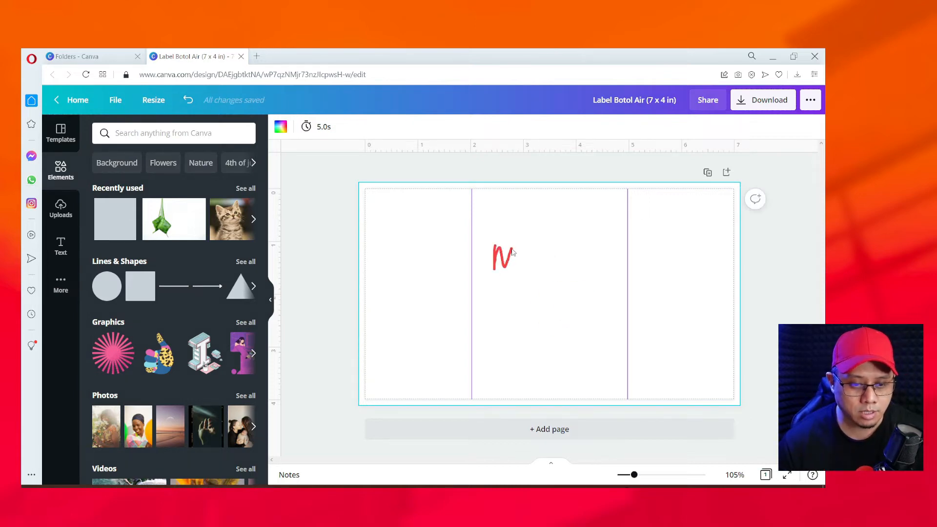
pyautogui.moveTo(555, 246); pyautogui.dragTo(580, 238)
pyautogui.moveTo(536, 289)
pyautogui.mouseDown()
pyautogui.moveTo(522, 312)
pyautogui.moveTo(550, 308)
pyautogui.mouseUp()
pyautogui.moveTo(551, 279); pyautogui.dragTo(556, 298)
pyautogui.moveTo(509, 326)
pyautogui.mouseDown()
pyautogui.moveTo(522, 382)
pyautogui.moveTo(547, 371)
pyautogui.mouseUp()
pyautogui.moveTo(548, 328)
pyautogui.mouseDown()
pyautogui.moveTo(551, 374)
pyautogui.moveTo(563, 359)
pyautogui.mouseUp()
pyautogui.moveTo(572, 359); pyautogui.dragTo(589, 354)
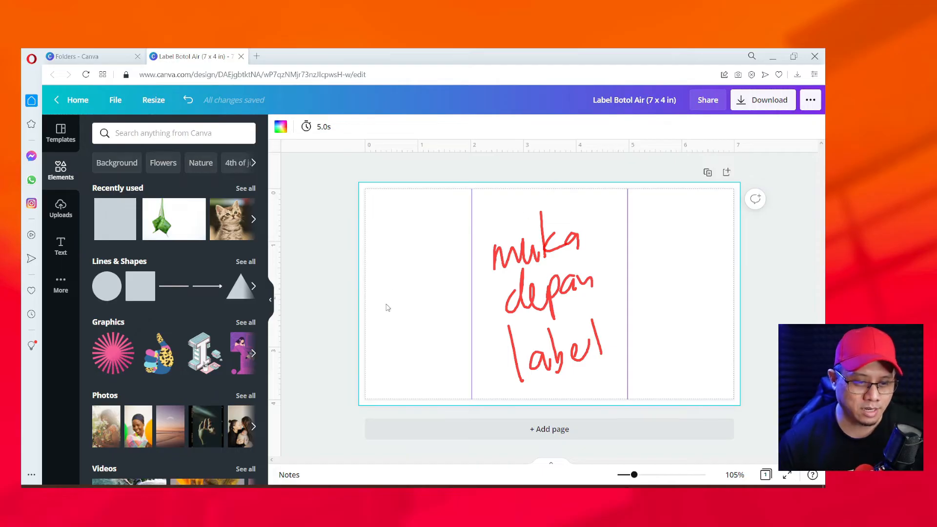
pyautogui.moveTo(381, 261)
pyautogui.mouseDown()
pyautogui.moveTo(385, 316)
pyautogui.moveTo(399, 312)
pyautogui.mouseUp()
pyautogui.moveTo(416, 292); pyautogui.dragTo(404, 307)
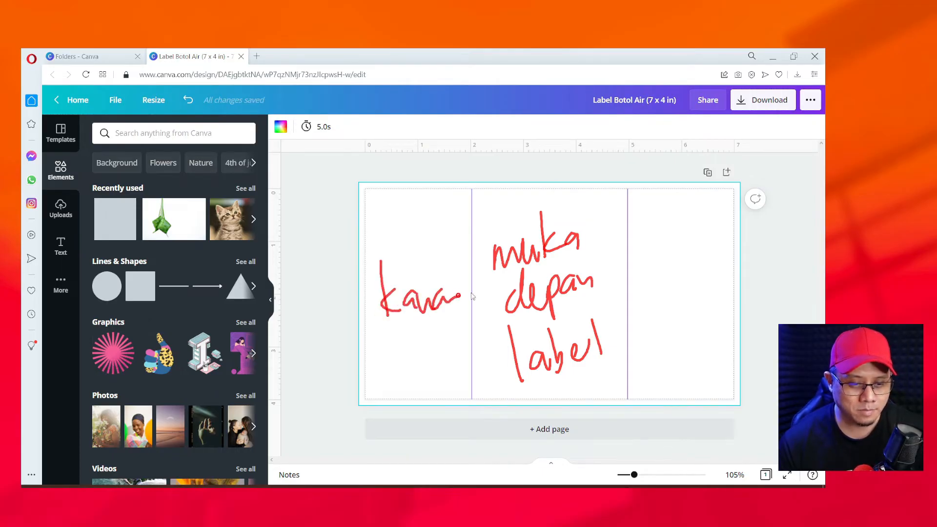
pyautogui.moveTo(698, 286); pyautogui.dragTo(712, 278)
pyautogui.click(706, 259)
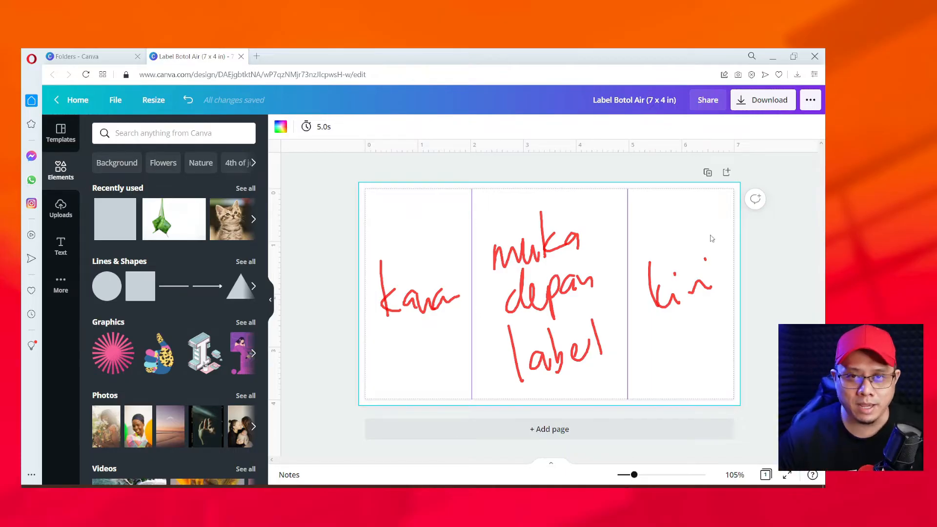
pyautogui.press('Escape')
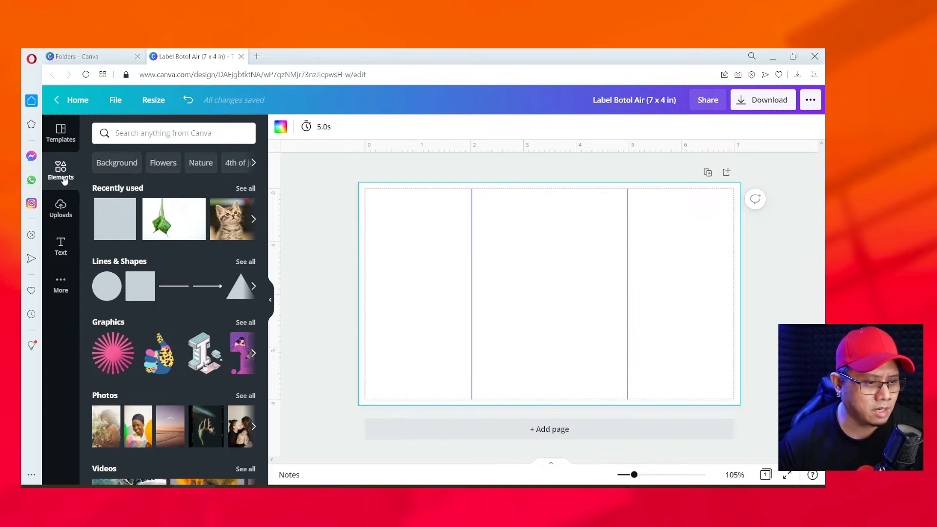
# Search the elements library for mango and browse the resulting graphics.
pyautogui.click(214, 132)
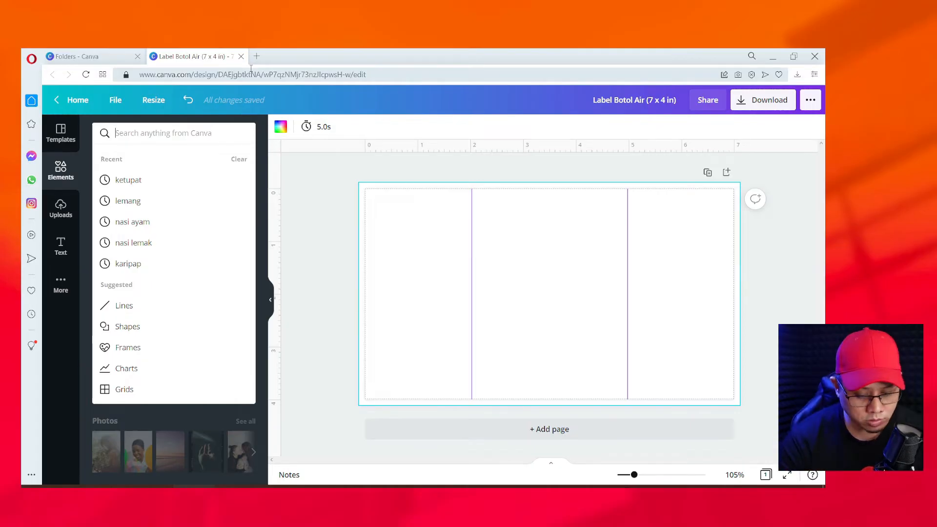
pyautogui.write('mago')
pyautogui.write('ngo')
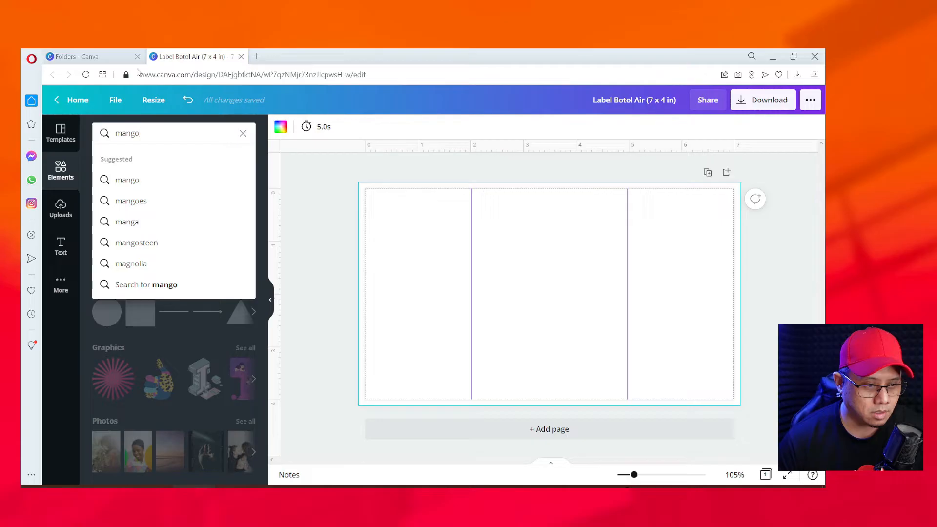
pyautogui.click(135, 180)
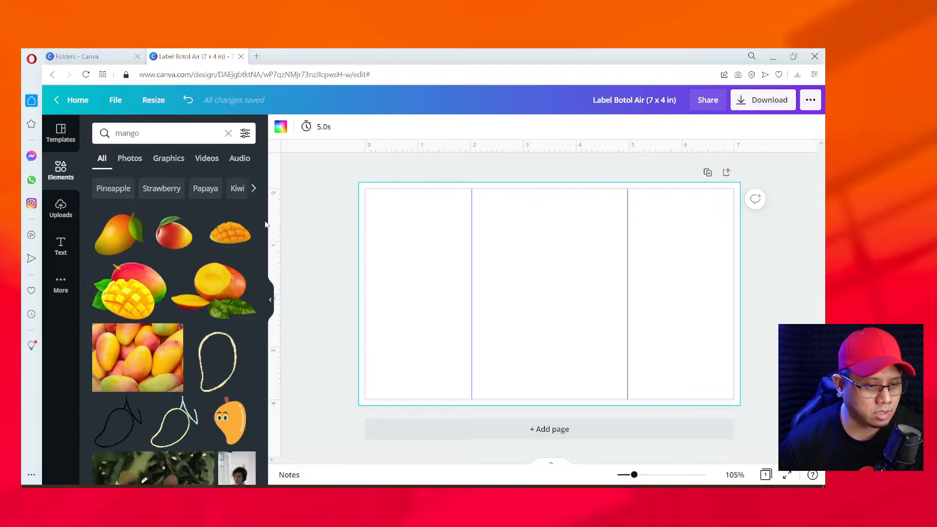
pyautogui.scroll(-4, 268, 278)
pyautogui.scroll(-10, 268, 277)
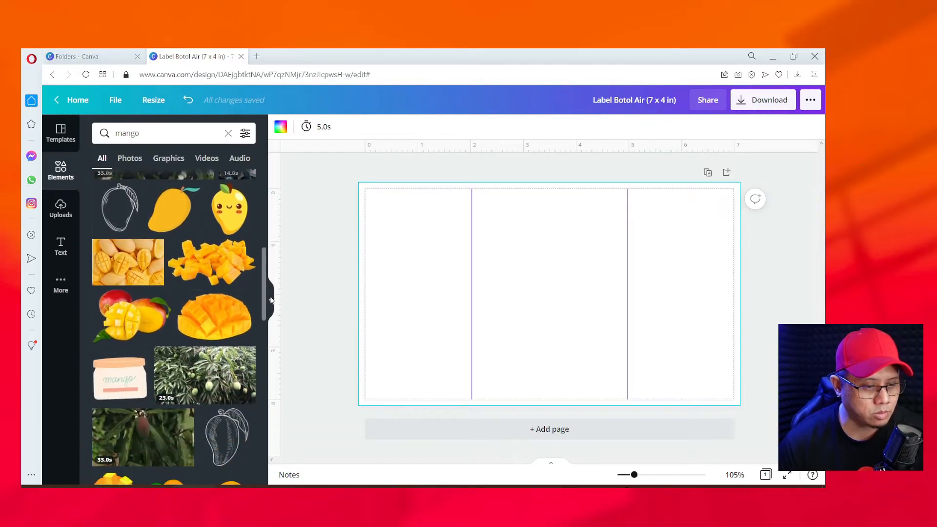
pyautogui.moveTo(278, 363); pyautogui.dragTo(262, 218)
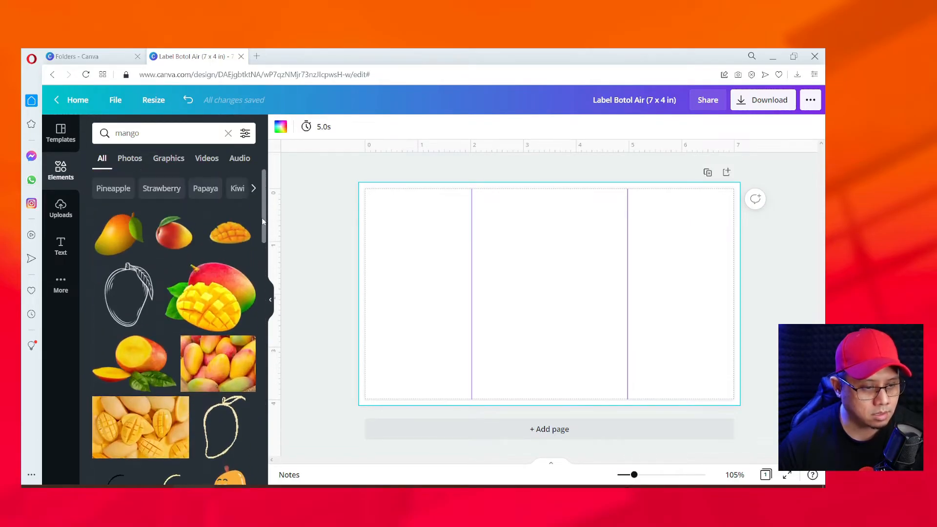
# Insert the shaded mango and the flat orange mango with a green leaf, keeping only the flat orange one.
pyautogui.click(109, 235)
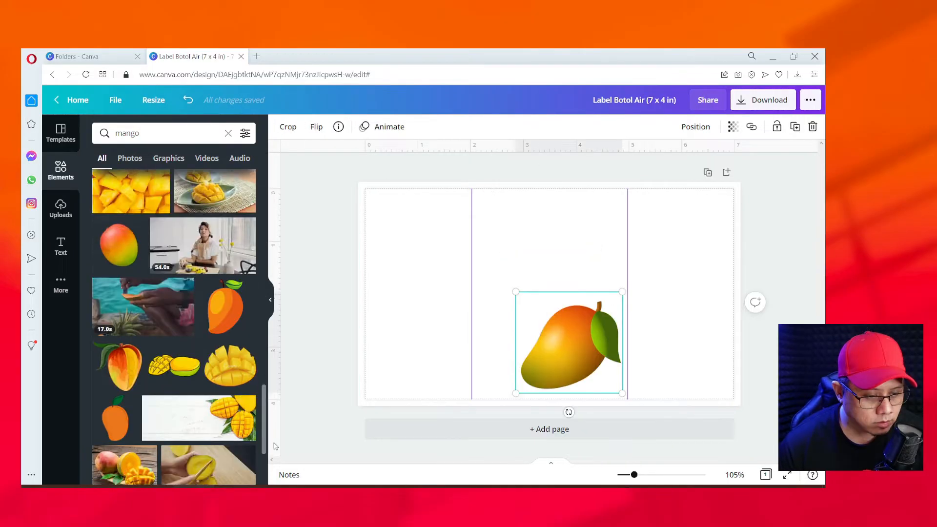
pyautogui.scroll(3, 210, 403)
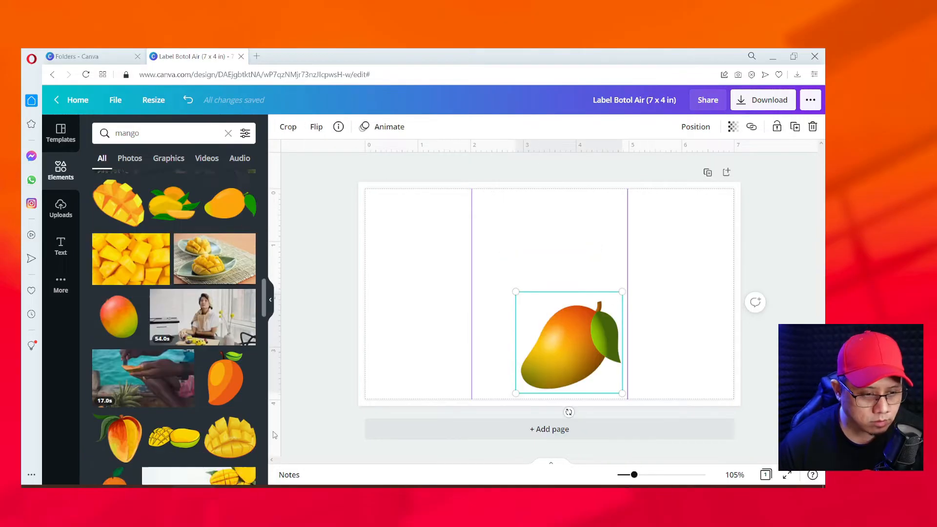
pyautogui.click(229, 254)
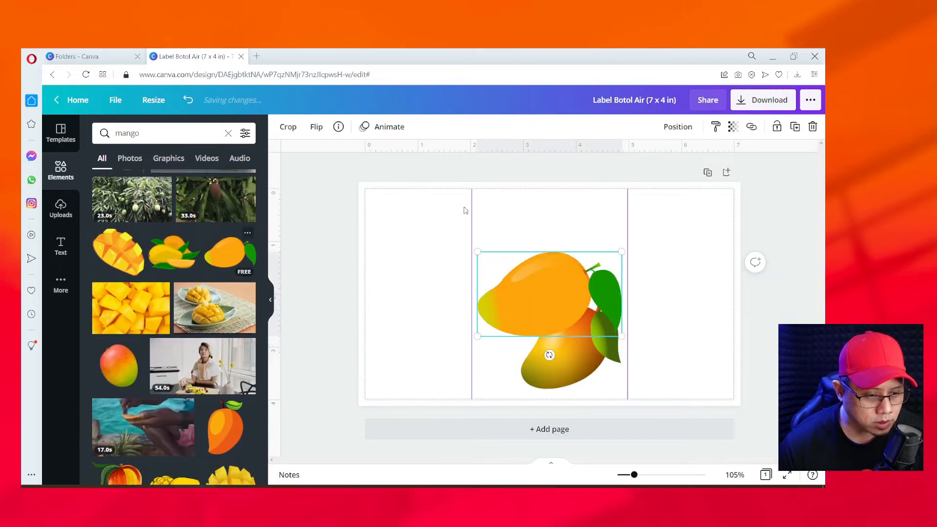
pyautogui.click(562, 366)
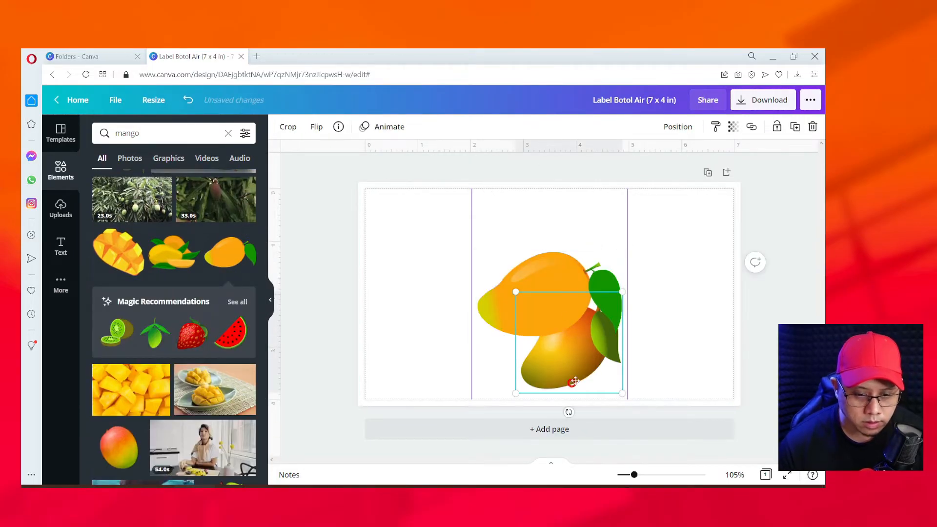
pyautogui.press('Delete')
# Rotate the orange mango so its leaf points up, move it toward the front panel's lower right and scale it down slightly.
pyautogui.click(557, 300)
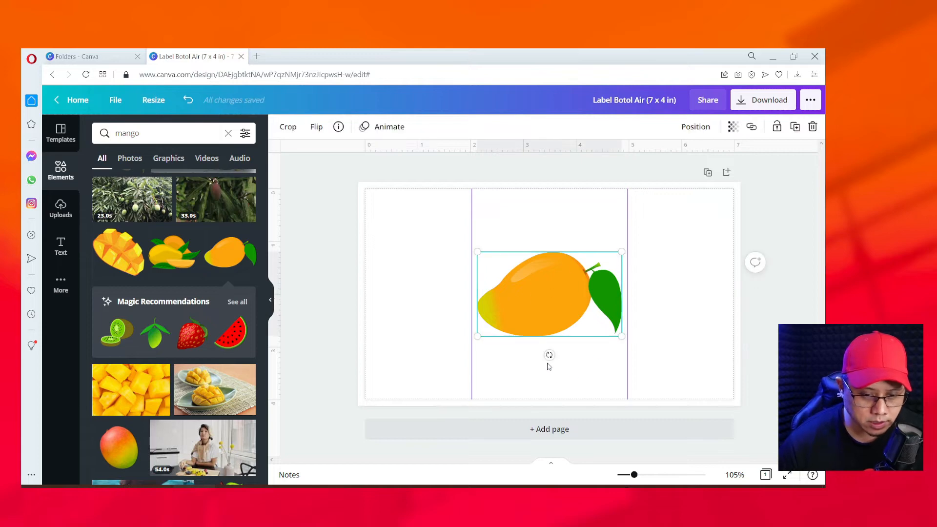
pyautogui.moveTo(549, 354); pyautogui.dragTo(591, 335)
pyautogui.moveTo(559, 278); pyautogui.dragTo(595, 302)
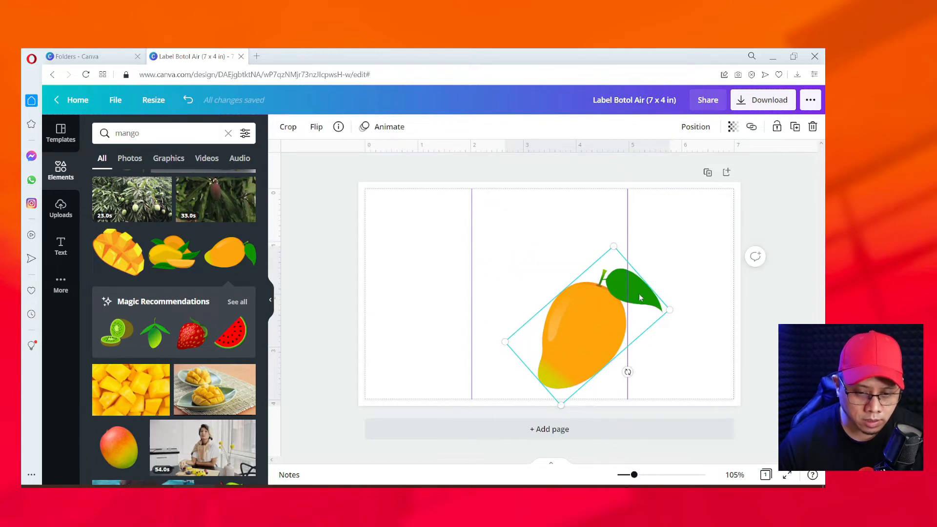
pyautogui.moveTo(615, 245); pyautogui.dragTo(610, 266)
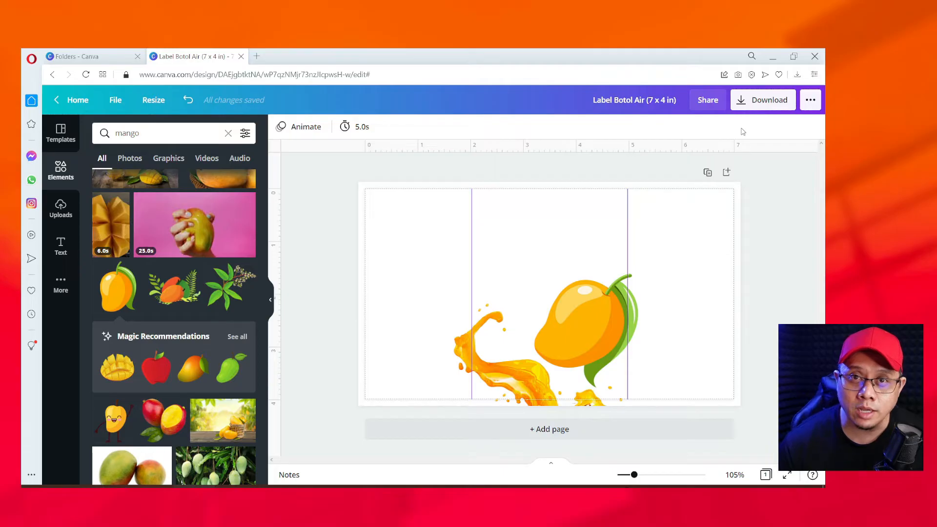
pyautogui.click(596, 327)
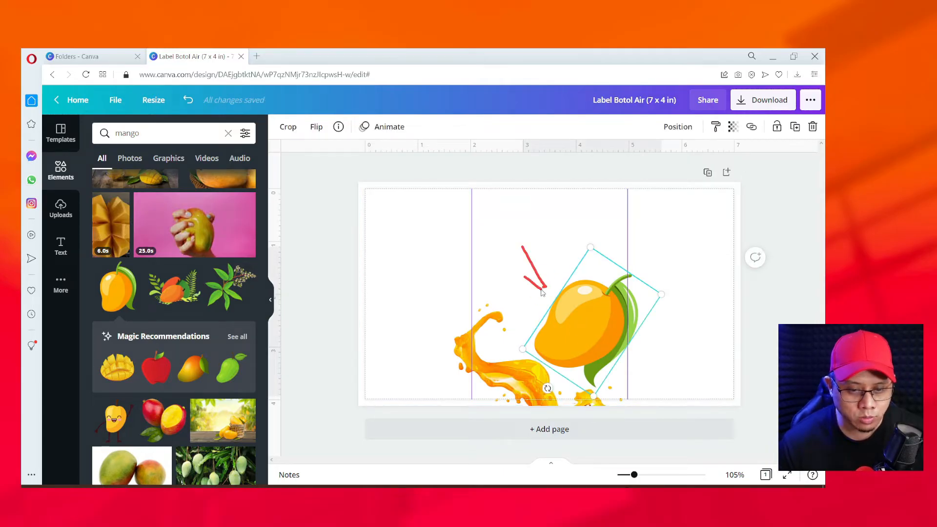
pyautogui.moveTo(571, 234)
pyautogui.mouseDown()
pyautogui.moveTo(599, 220)
pyautogui.moveTo(595, 248)
pyautogui.mouseUp()
pyautogui.moveTo(615, 216); pyautogui.dragTo(622, 214)
pyautogui.moveTo(428, 286)
pyautogui.mouseDown()
pyautogui.moveTo(454, 319)
pyautogui.moveTo(435, 321)
pyautogui.mouseUp()
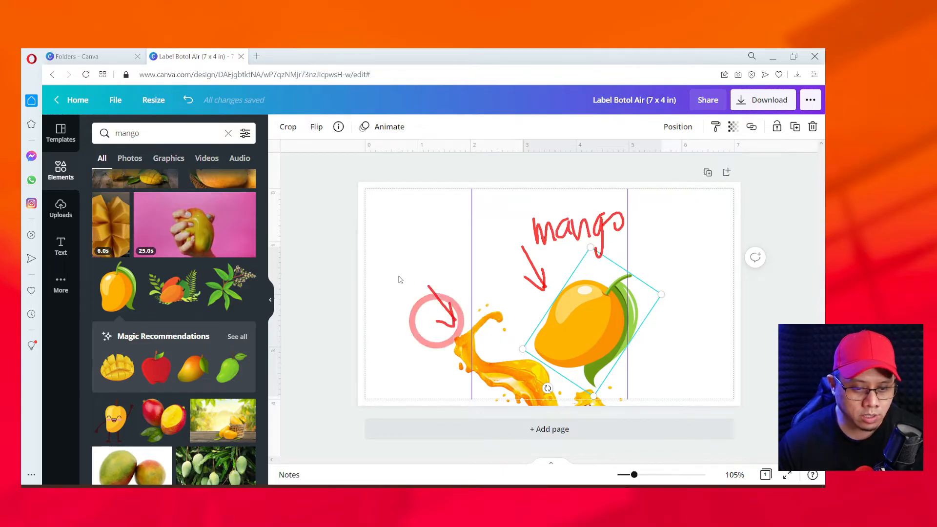
pyautogui.moveTo(393, 247)
pyautogui.mouseDown()
pyautogui.moveTo(382, 277)
pyautogui.moveTo(398, 264)
pyautogui.mouseUp()
pyautogui.moveTo(406, 216); pyautogui.dragTo(408, 266)
pyautogui.moveTo(423, 264); pyautogui.dragTo(422, 259)
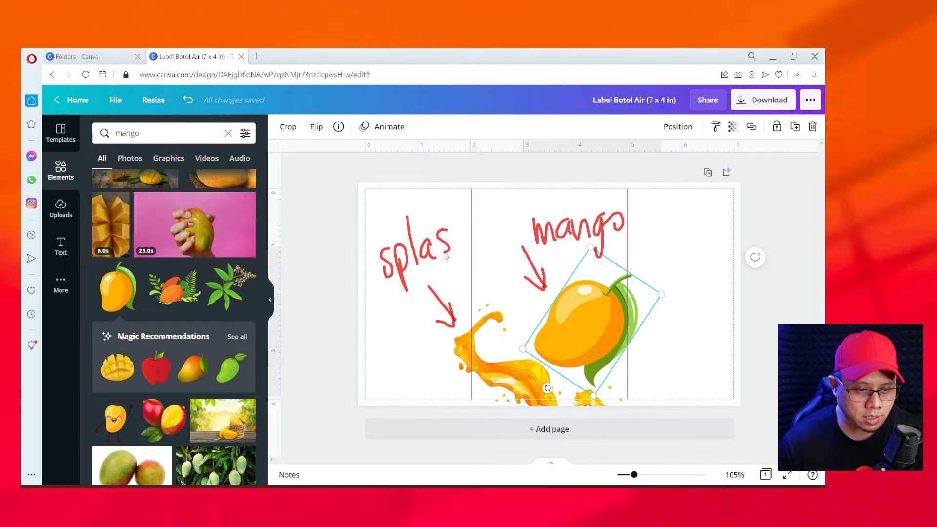
pyautogui.moveTo(460, 226); pyautogui.dragTo(476, 236)
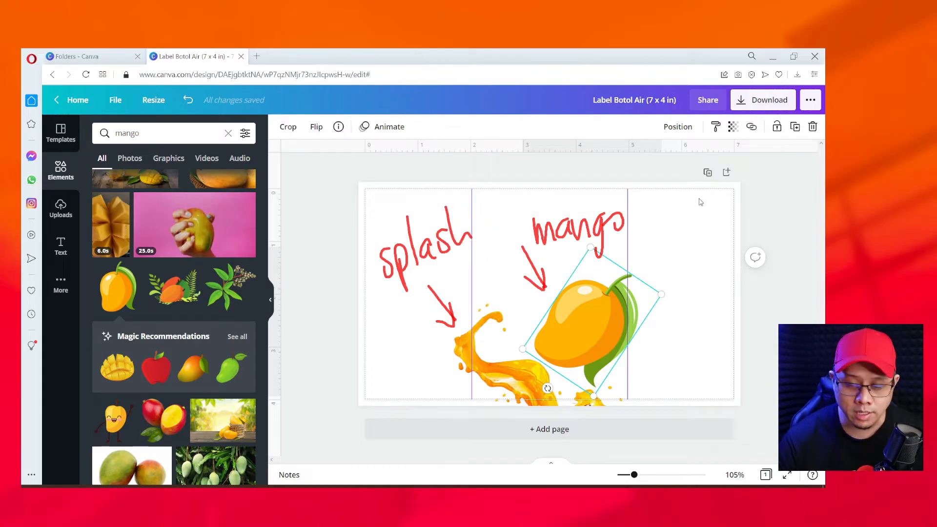
pyautogui.press('Escape')
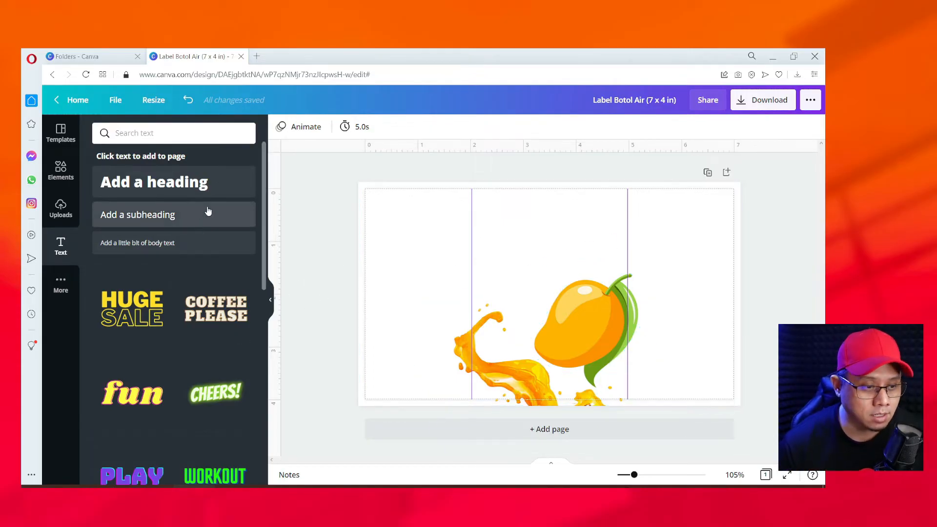
# Add a heading reading "Jus Mangga" and place it in the front panel above the mango.
pyautogui.click(188, 186)
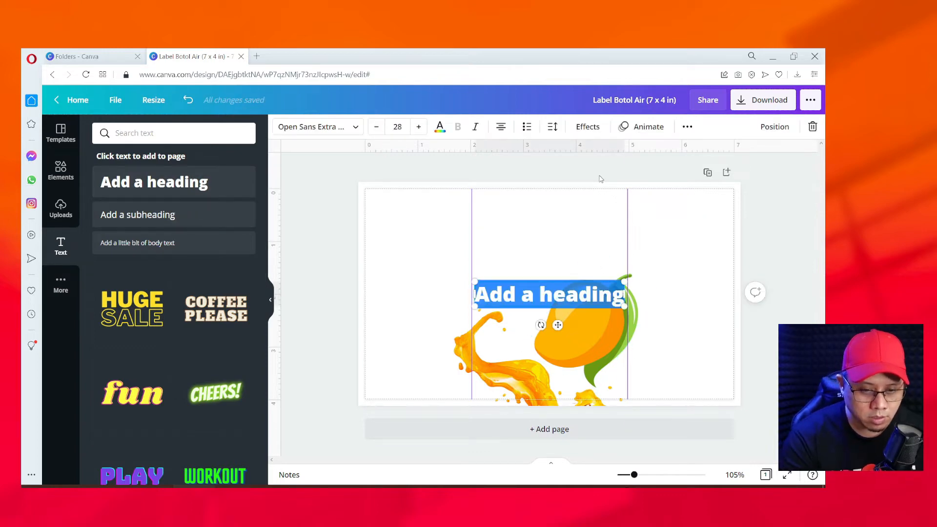
pyautogui.write('Just')
pyautogui.press('BackSpace')
pyautogui.write('Mangga')
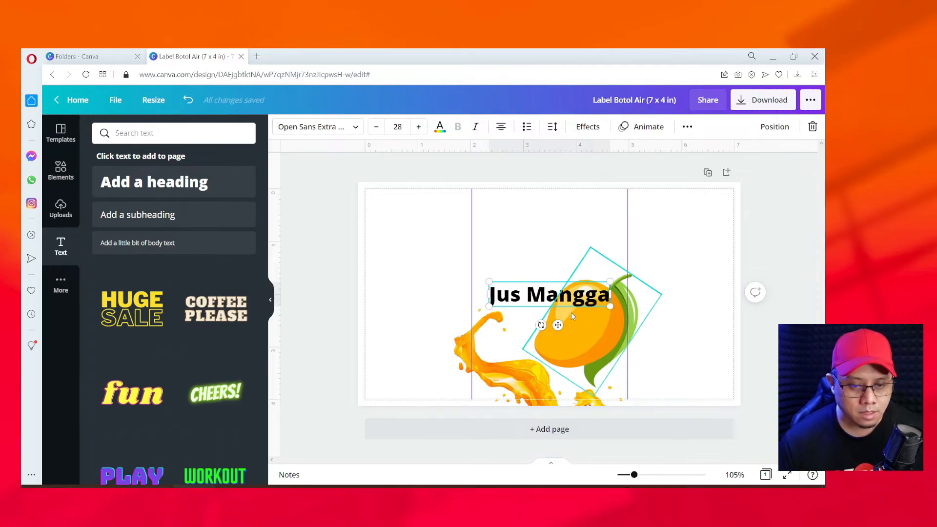
pyautogui.moveTo(558, 325); pyautogui.dragTo(558, 284)
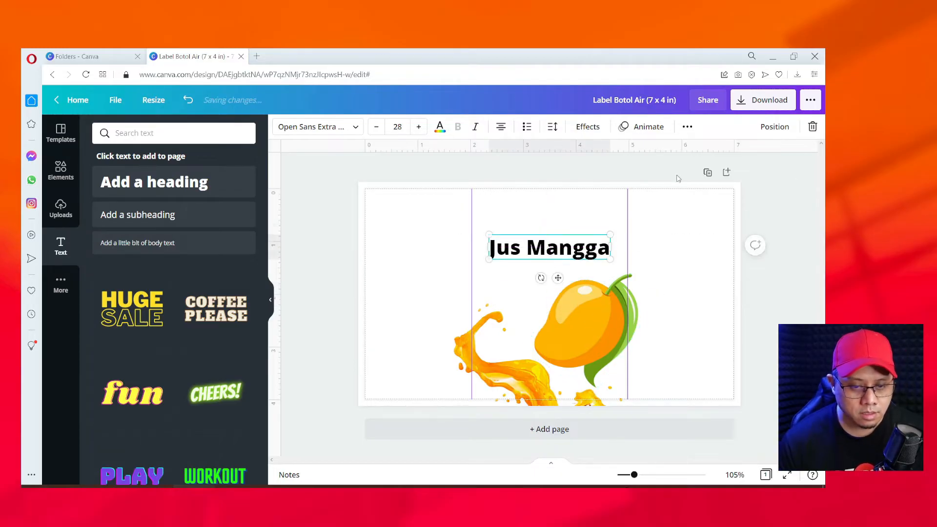
# Browse the popular fonts and set the "Jus Mangga" heading to Gagalin.
pyautogui.click(355, 127)
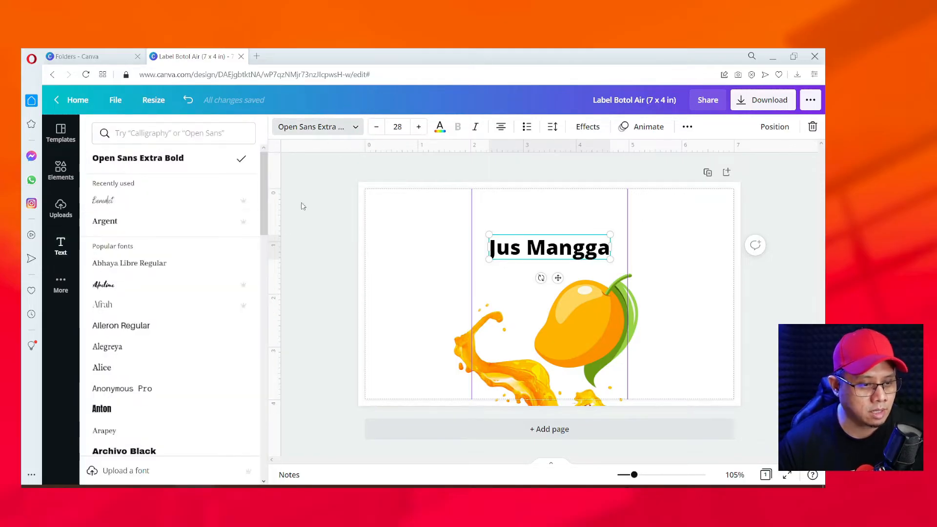
pyautogui.moveTo(266, 208); pyautogui.dragTo(280, 349)
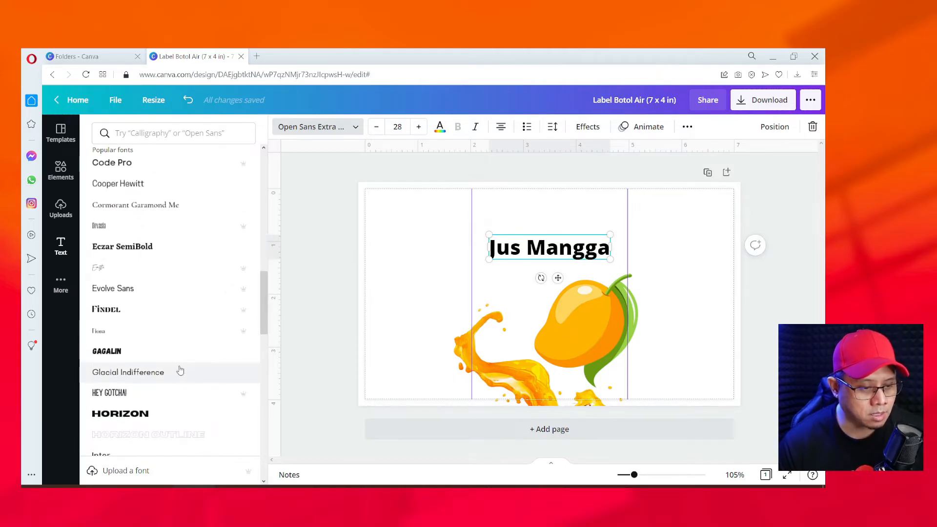
pyautogui.click(163, 361)
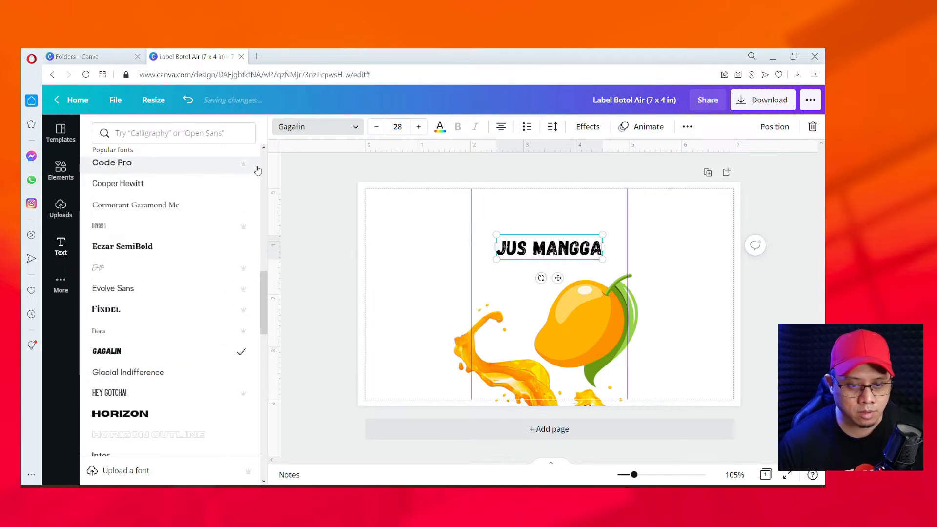
# Filter the fonts by "brush" and try Caveat Brush and TC October on the "Jus Mangga" heading.
pyautogui.click(196, 133)
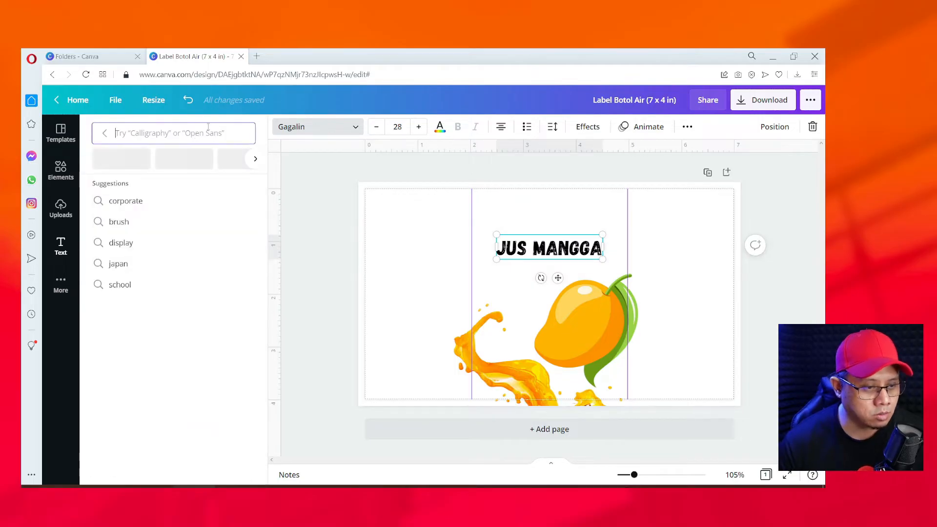
pyautogui.click(147, 229)
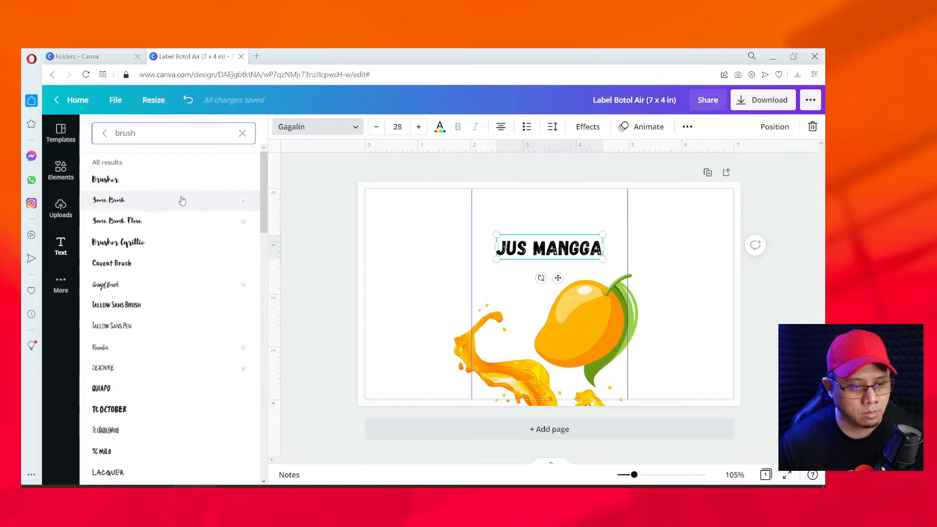
pyautogui.click(176, 266)
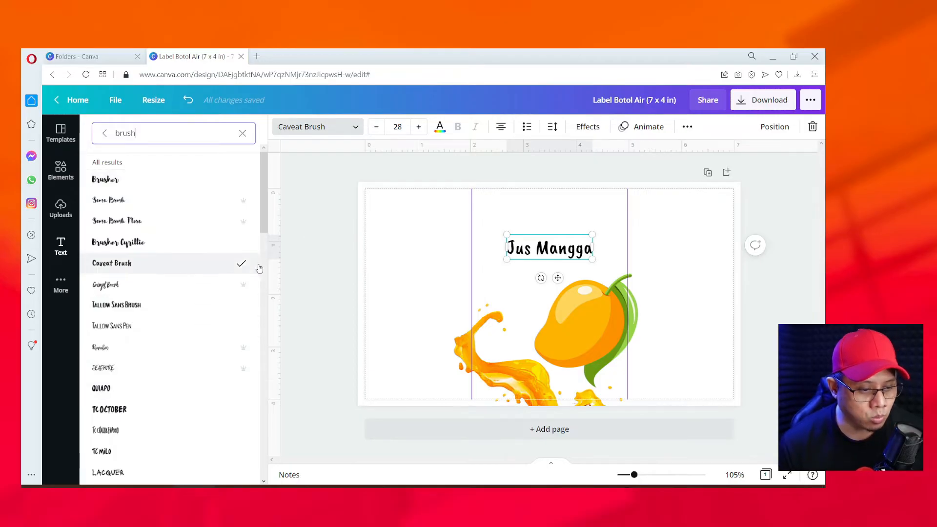
pyautogui.click(147, 410)
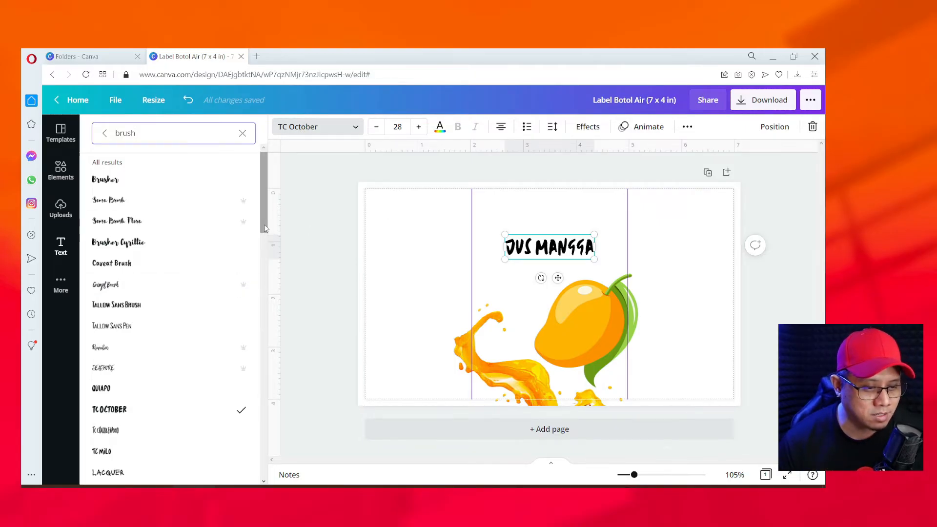
pyautogui.moveTo(267, 231); pyautogui.dragTo(277, 319)
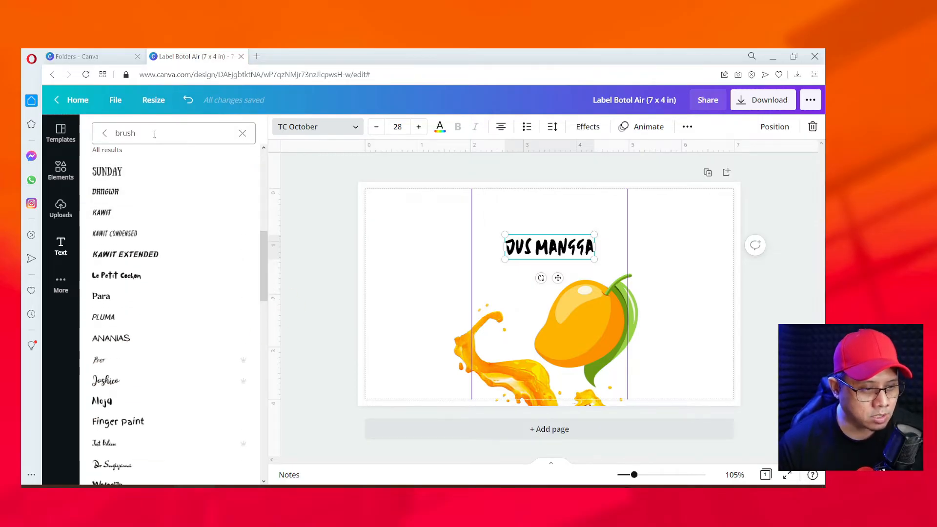
# Search the font list for "fresh" and for "fun" to find another heading style.
pyautogui.doubleClick(125, 133)
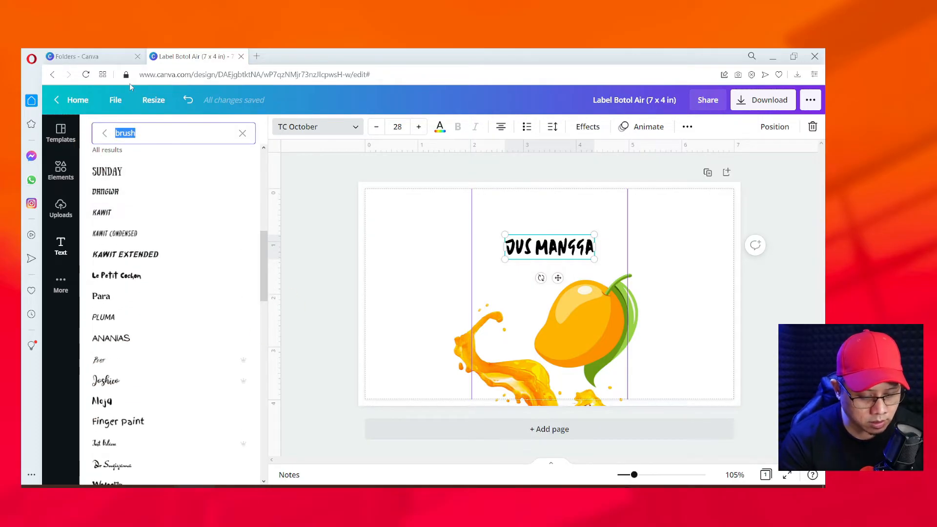
pyautogui.write('fresh')
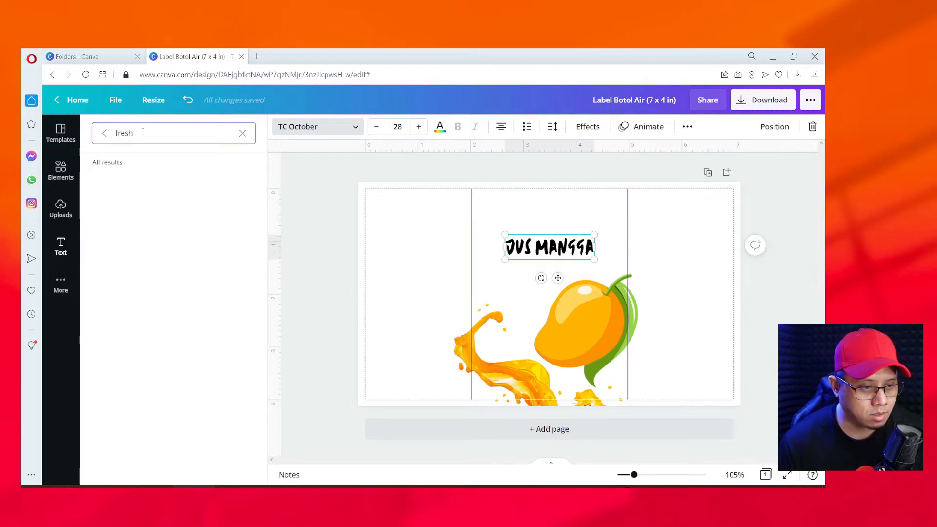
pyautogui.doubleClick(125, 133)
pyautogui.write('fun')
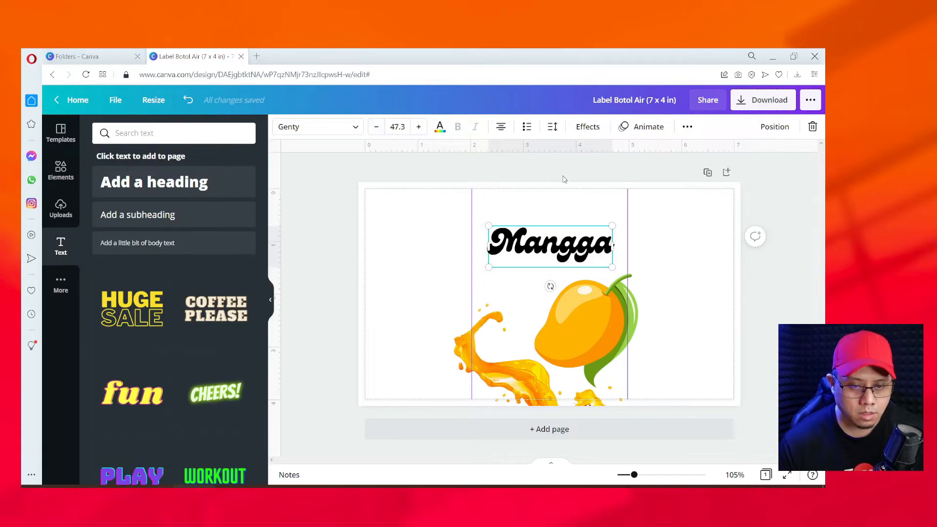
# Move the "Mangga" text slightly lower in the front panel, just above the mango.
pyautogui.click(565, 168)
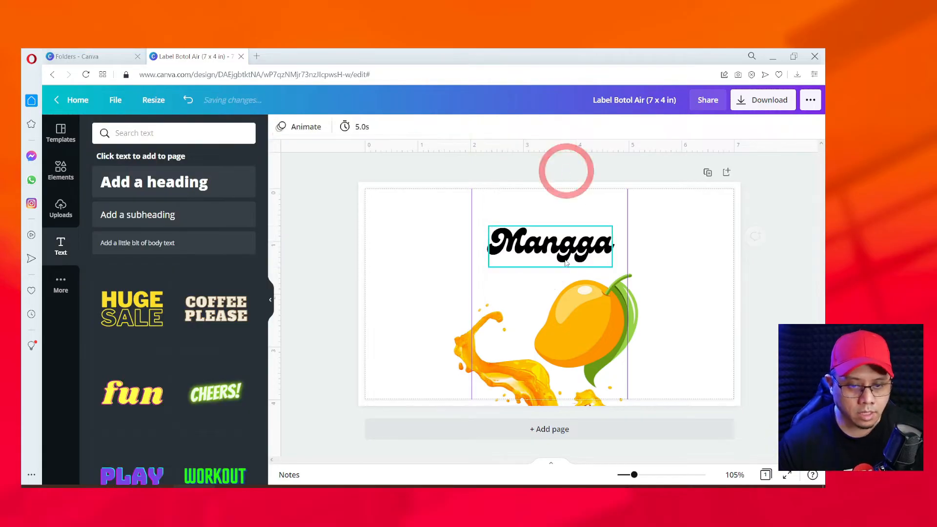
pyautogui.click(558, 247)
pyautogui.moveTo(560, 246); pyautogui.dragTo(559, 257)
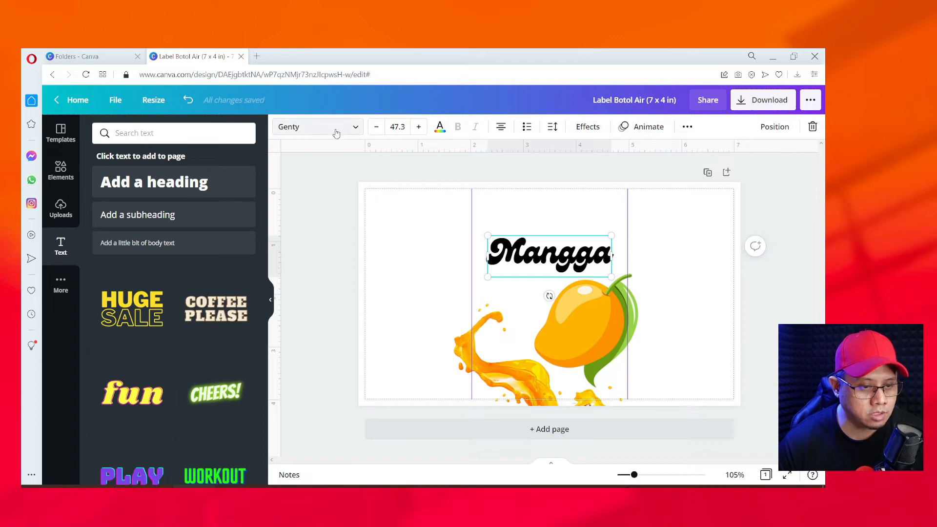
# Change the "Mangga" text colour to the dark violet from the default colours.
pyautogui.click(440, 127)
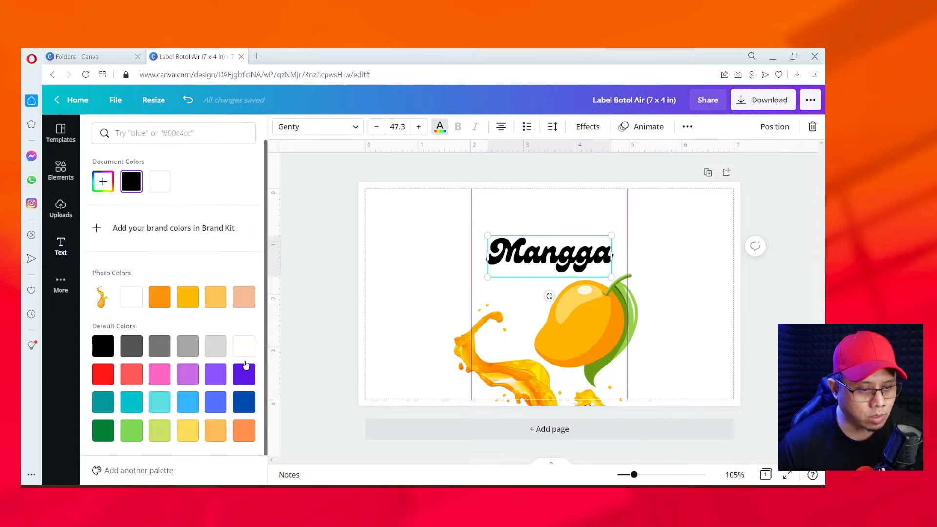
pyautogui.click(216, 374)
pyautogui.click(242, 380)
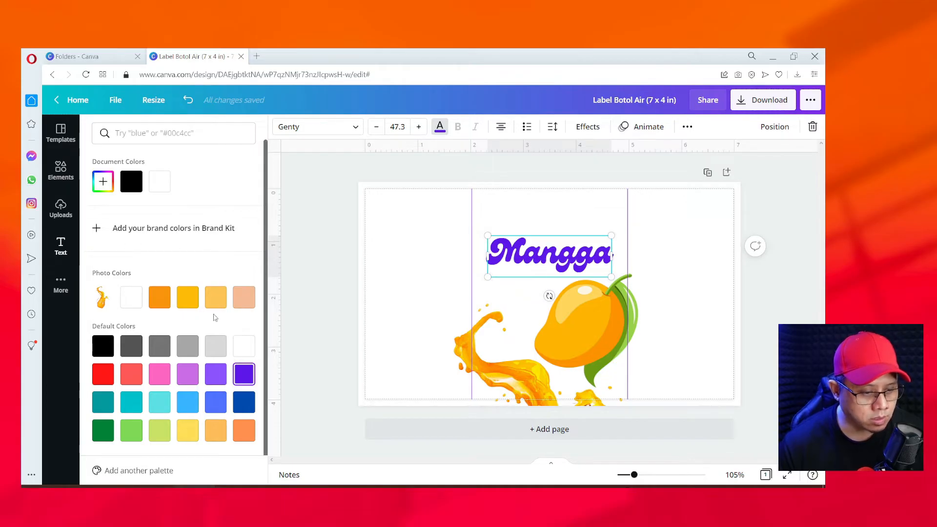
# Recolour the "Mangga" text with the custom magenta #DB1987.
pyautogui.click(103, 181)
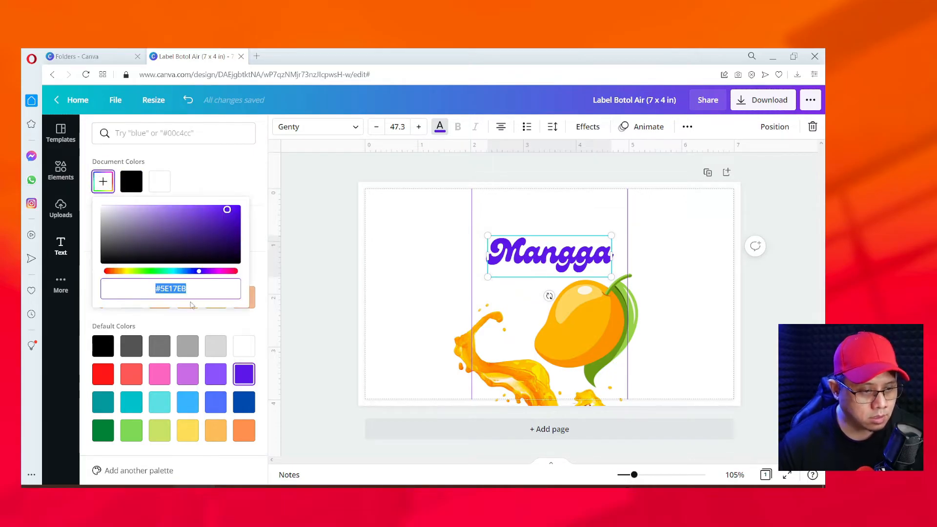
pyautogui.moveTo(227, 210)
pyautogui.mouseDown()
pyautogui.moveTo(237, 209)
pyautogui.moveTo(220, 214)
pyautogui.mouseUp()
pyautogui.moveTo(219, 214); pyautogui.dragTo(218, 210)
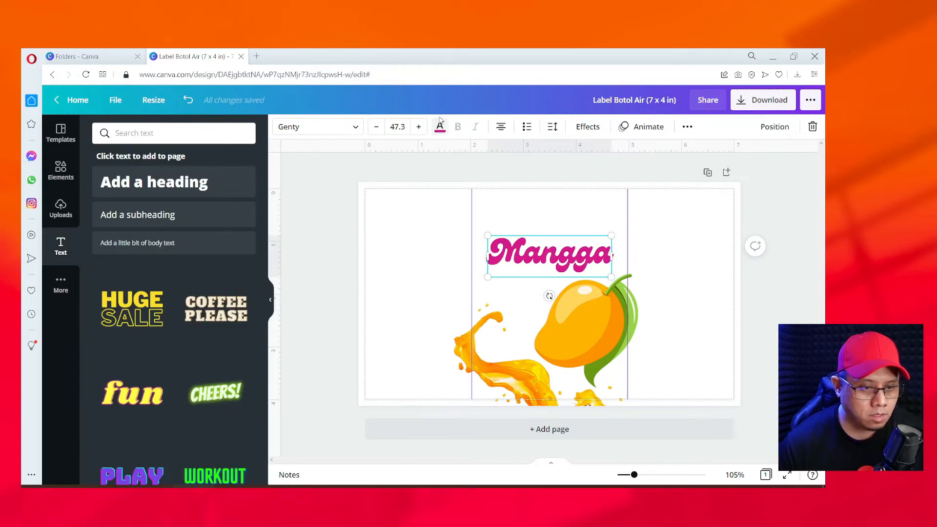
pyautogui.click(440, 126)
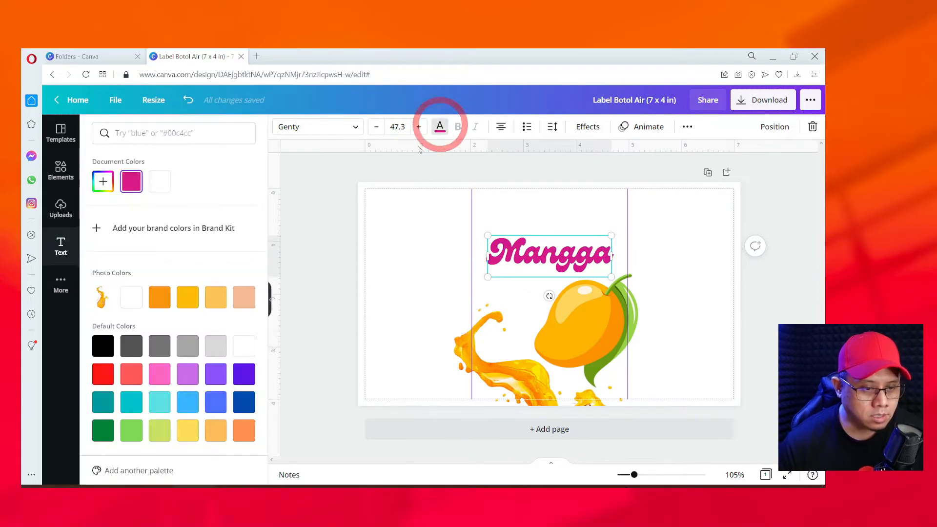
pyautogui.click(103, 182)
pyautogui.moveTo(194, 291); pyautogui.dragTo(148, 304)
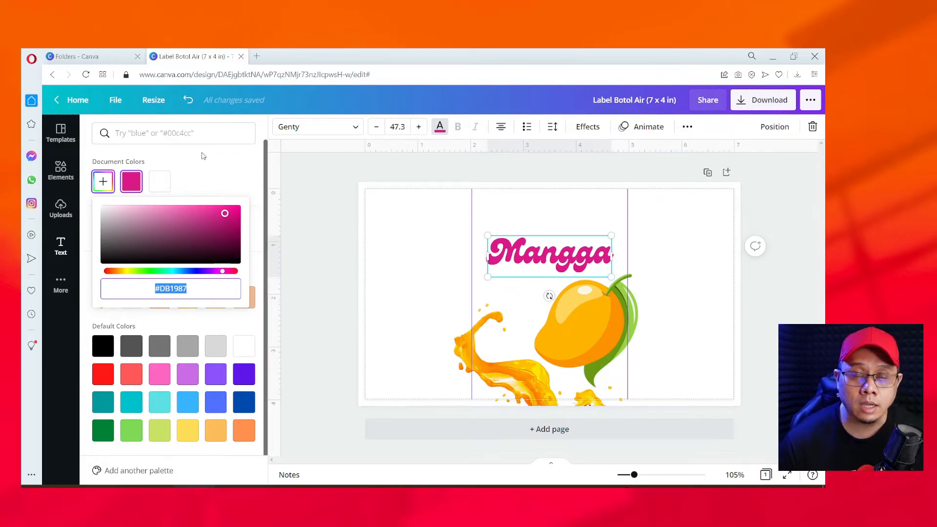
pyautogui.click(314, 317)
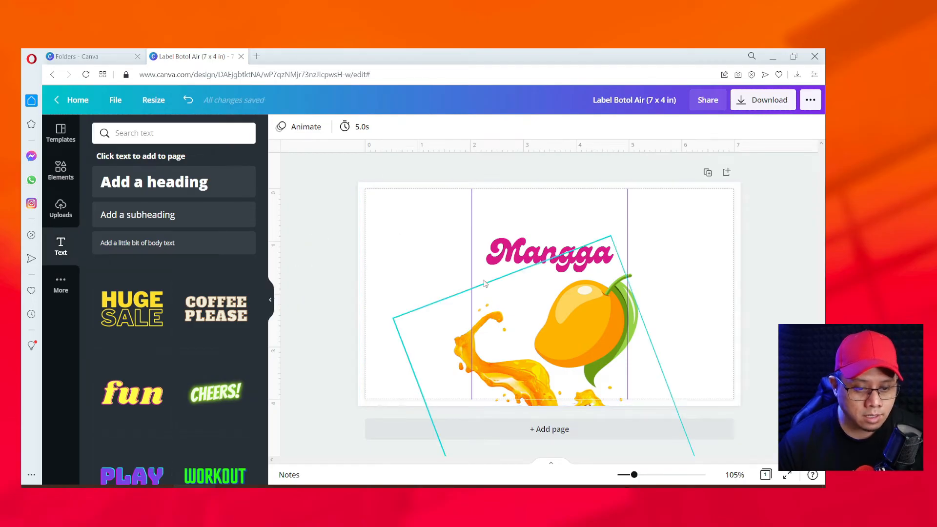
# Examine the splash image's photo colours in the colour palette for the "Mangga" text.
pyautogui.click(561, 330)
pyautogui.click(490, 378)
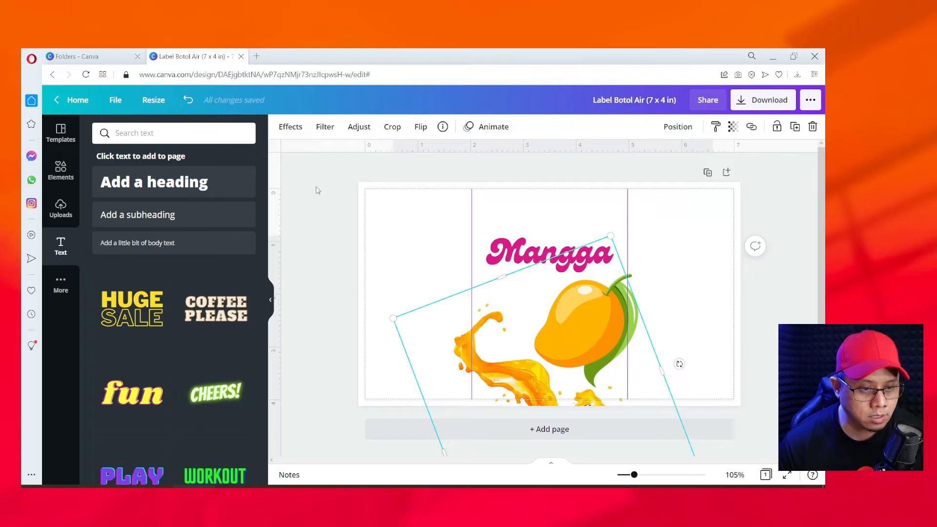
pyautogui.click(510, 257)
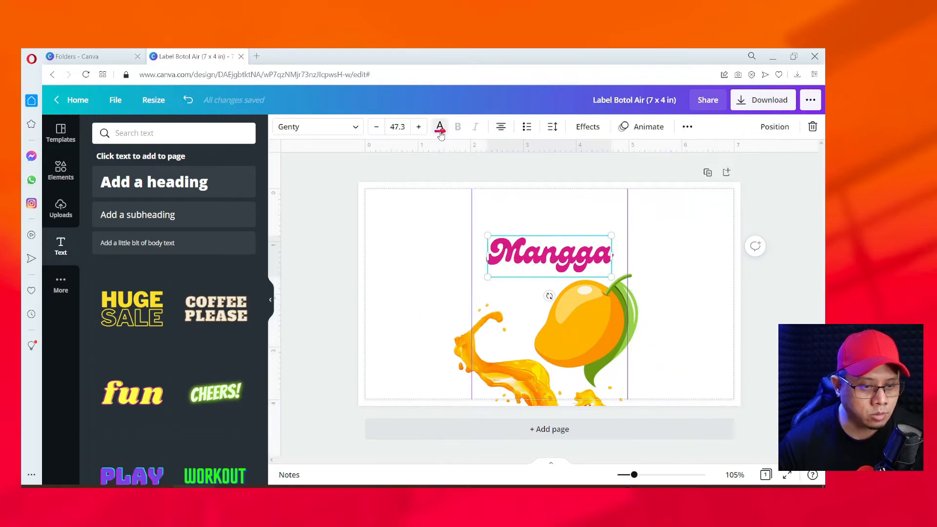
pyautogui.click(440, 128)
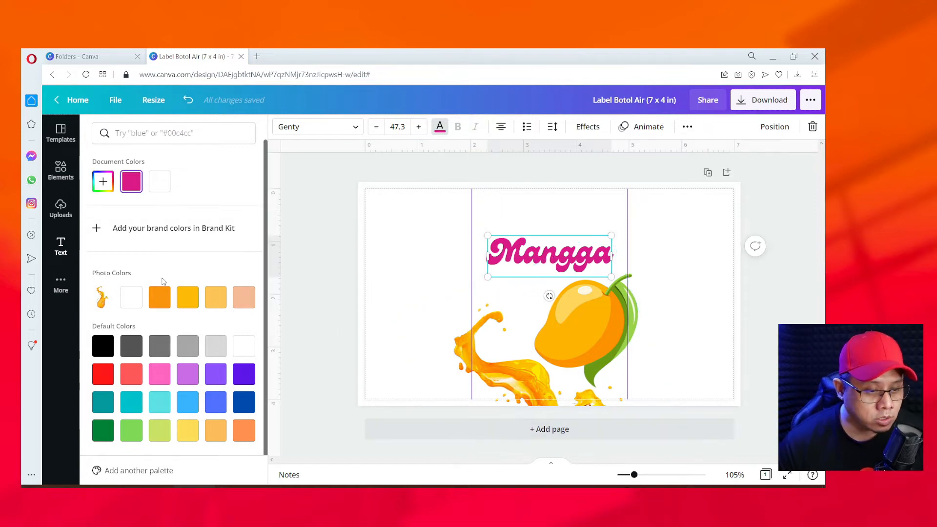
pyautogui.click(323, 271)
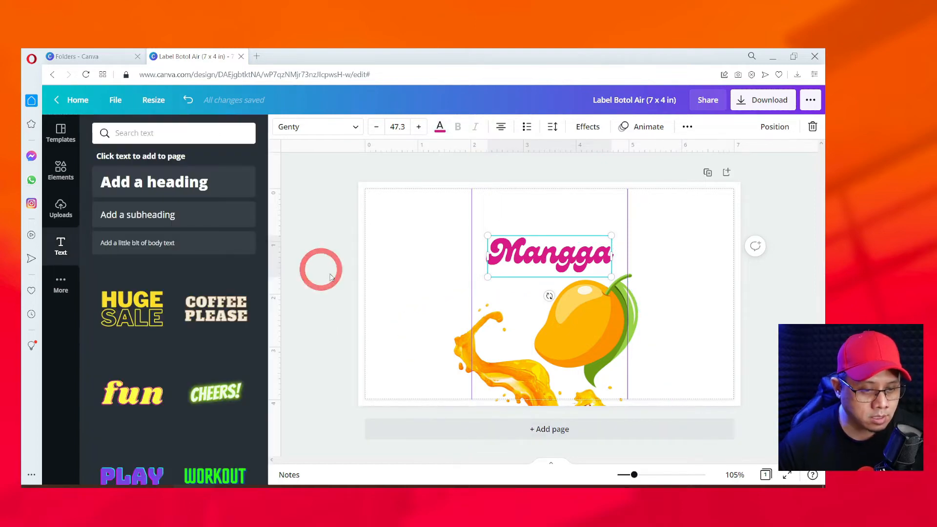
pyautogui.click(376, 283)
pyautogui.click(502, 374)
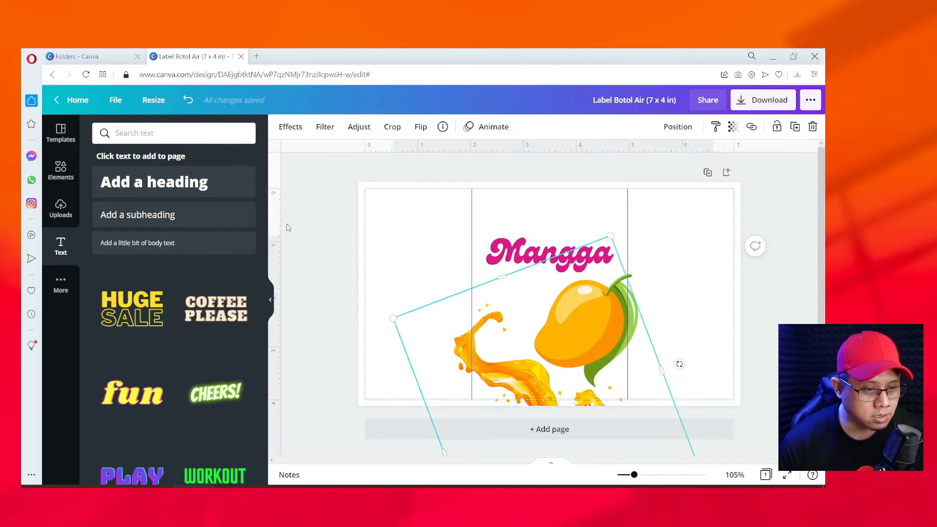
pyautogui.click(511, 250)
pyautogui.click(439, 128)
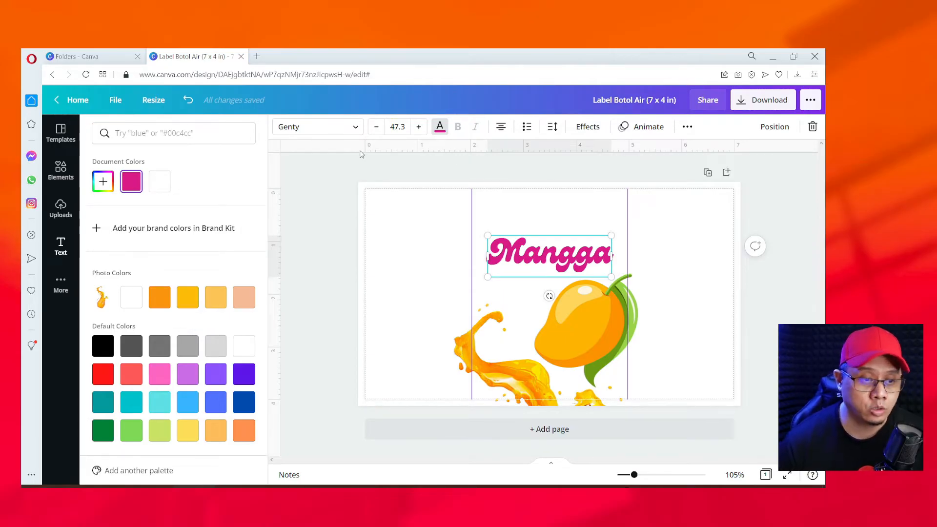
# Open the Coolors website in a new browser tab and start its palette generator.
pyautogui.click(256, 57)
pyautogui.write('coolo')
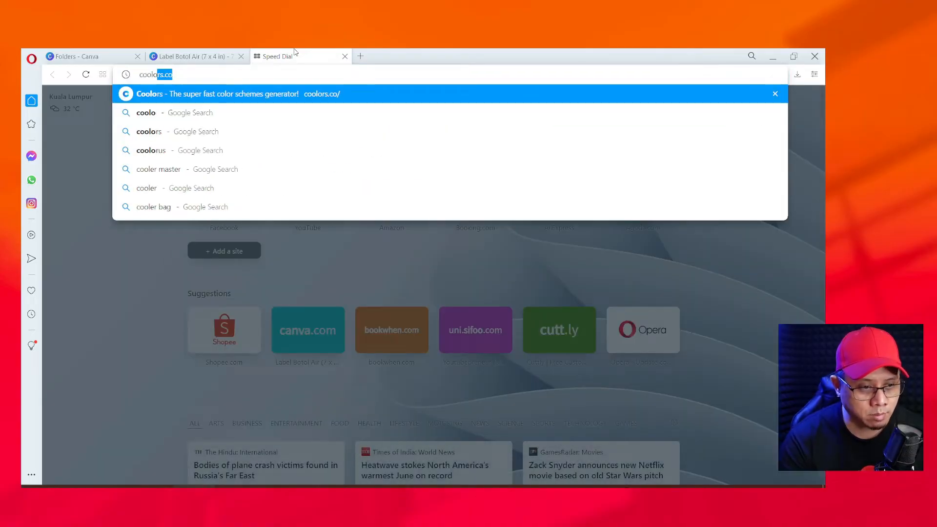
pyautogui.press('Return')
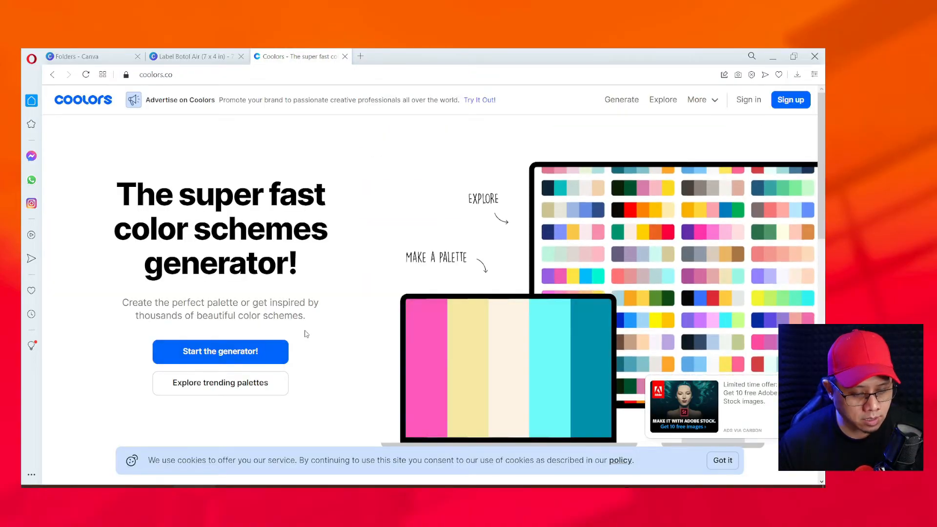
pyautogui.click(258, 363)
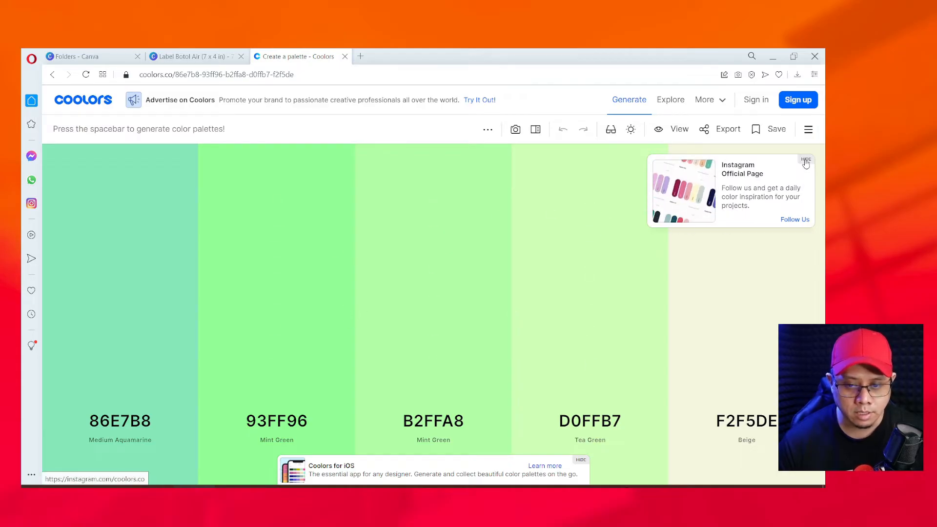
# Set the middle palette colour to the photo's mango yellow, hex fdbc08, and lock it.
pyautogui.click(433, 426)
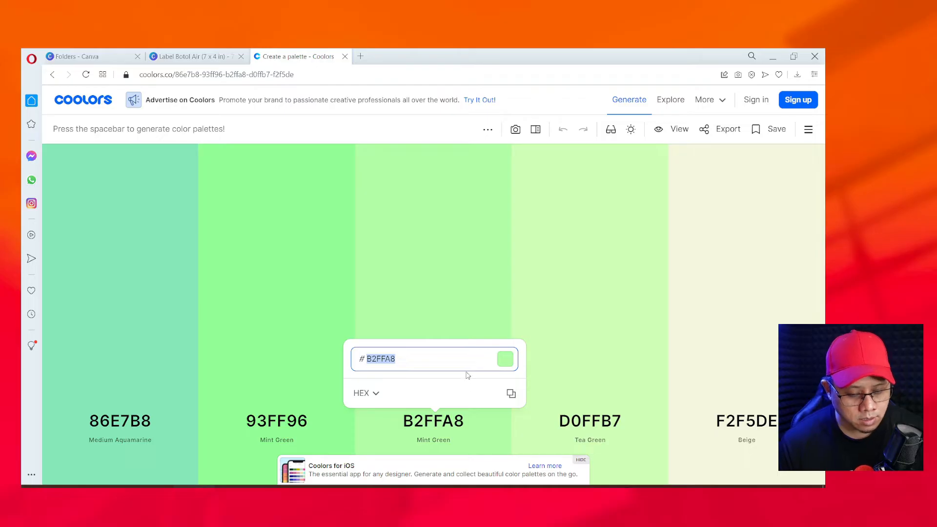
pyautogui.click(206, 61)
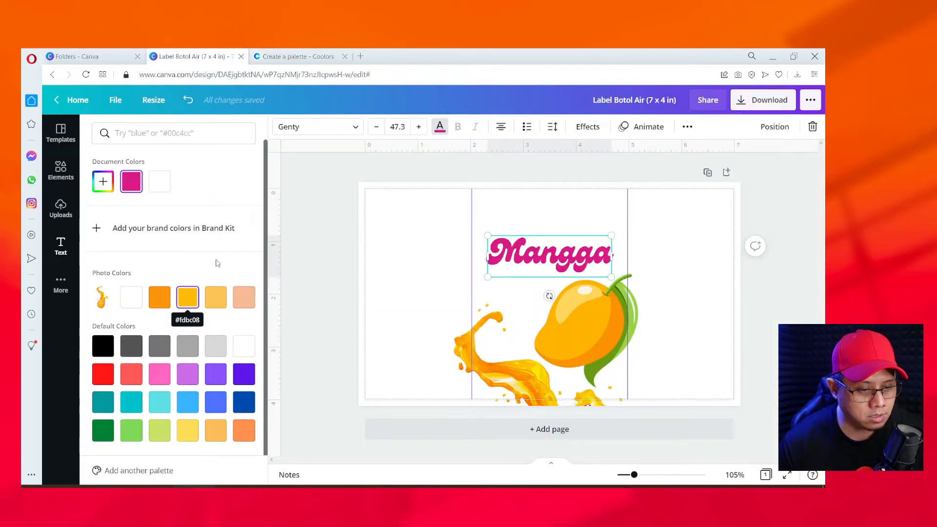
pyautogui.click(300, 56)
pyautogui.write('f')
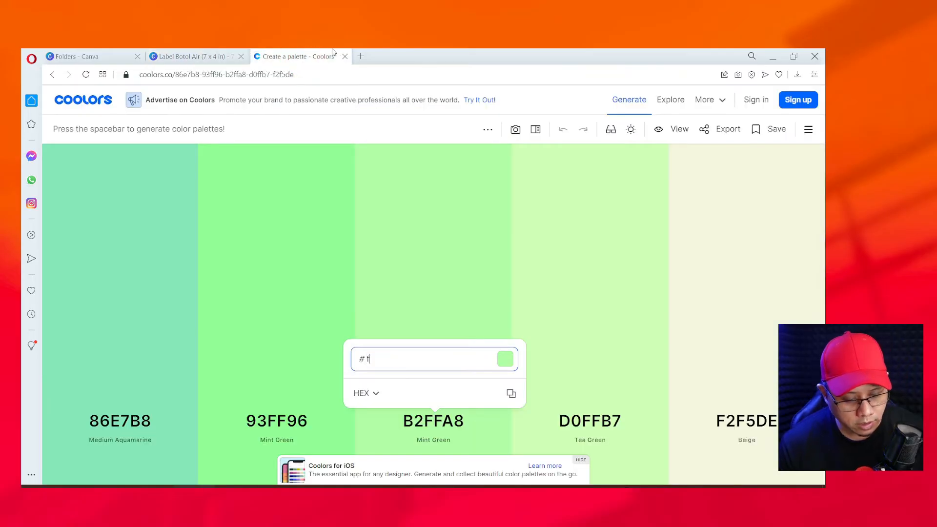
pyautogui.write('dbc08')
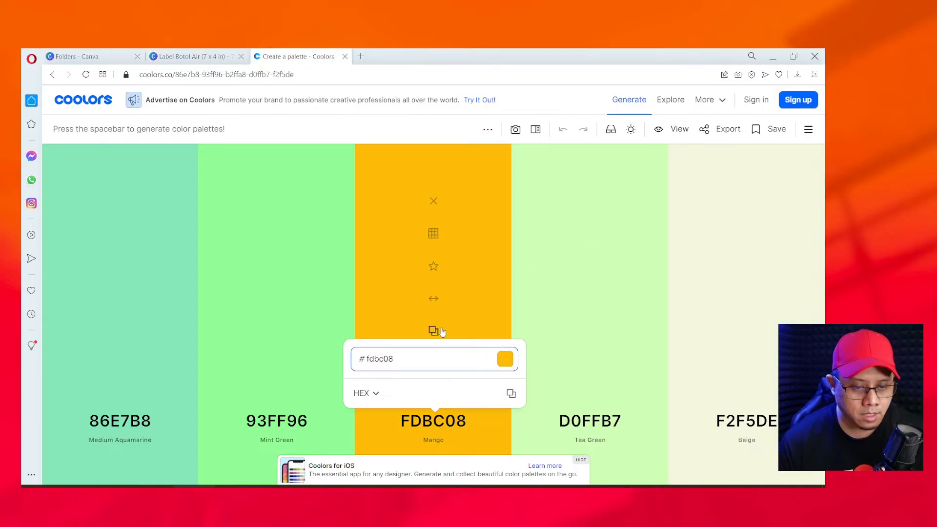
pyautogui.click(489, 309)
pyautogui.click(434, 365)
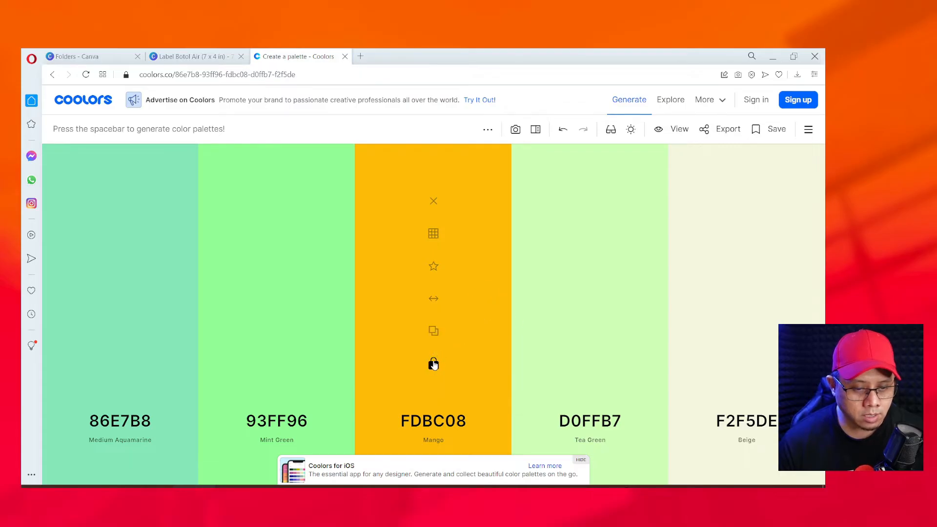
# Generate several palettes around the locked mango colour with the automatic method.
pyautogui.press('space')
pyautogui.press('space')
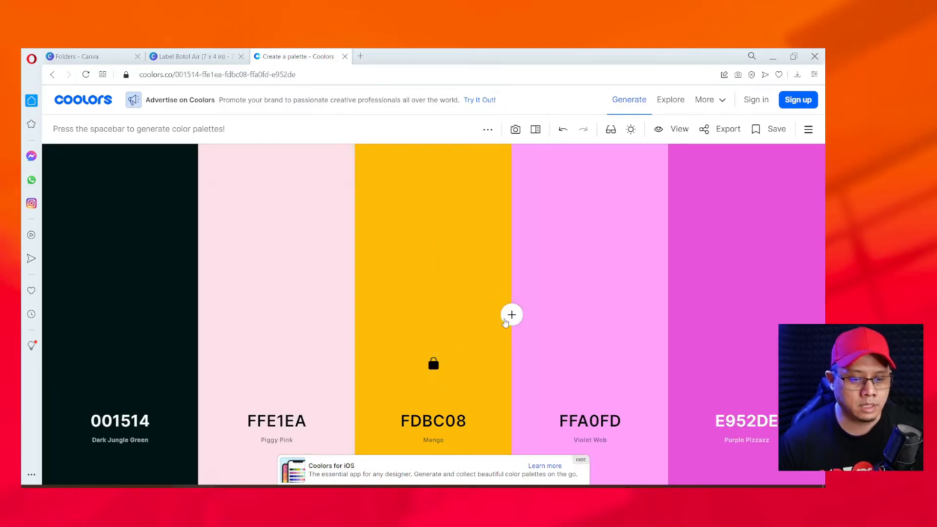
pyautogui.press('space')
pyautogui.press('space')
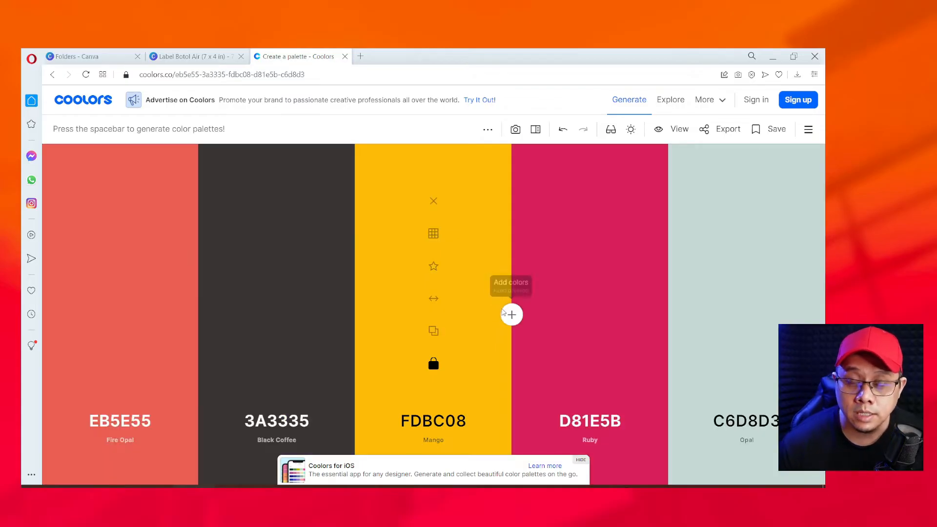
pyautogui.press('space')
pyautogui.press('space')
pyautogui.press('space')
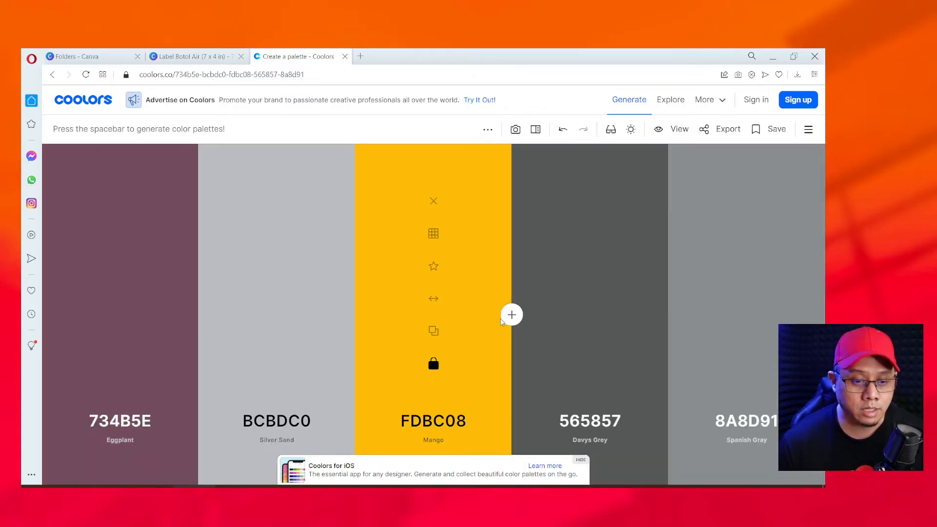
pyautogui.press('space')
pyautogui.press('space')
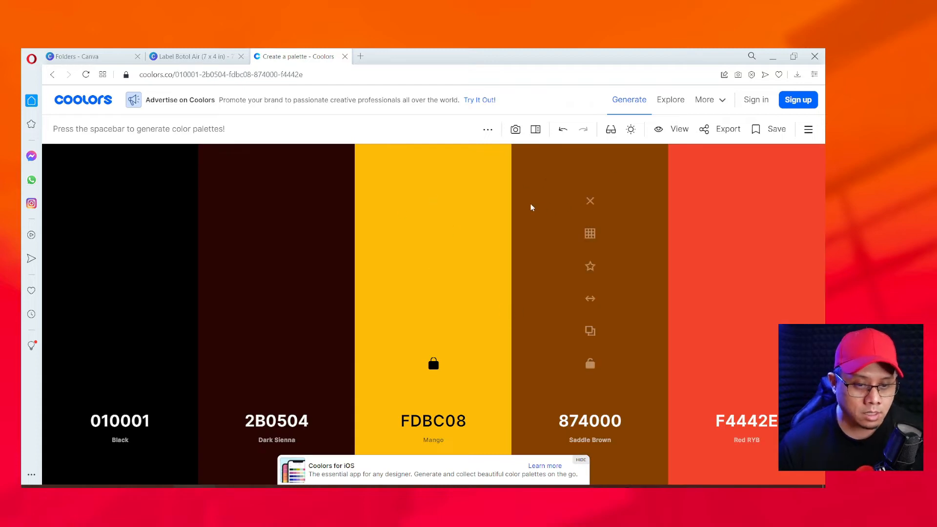
# Change the generate method to Tetradic and generate palettes around the locked mango colour until purple A42DCF is included.
pyautogui.click(487, 129)
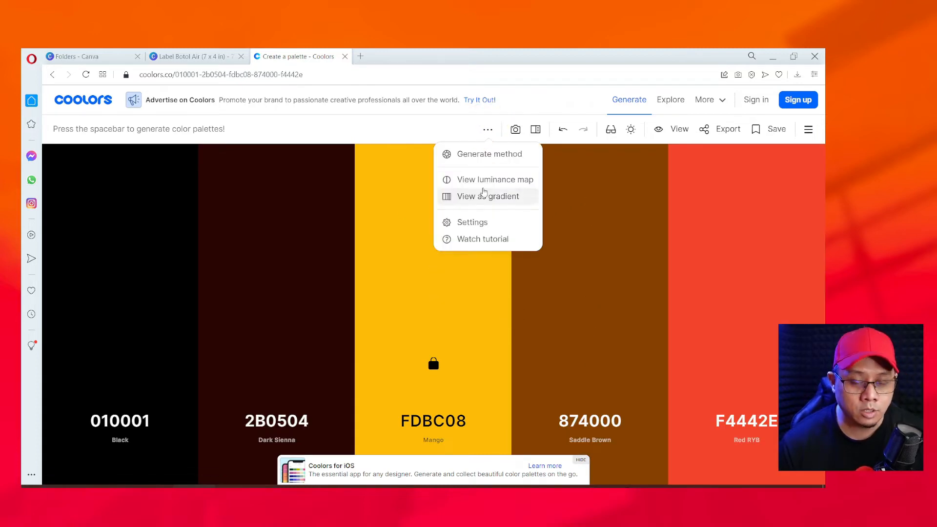
pyautogui.click(493, 155)
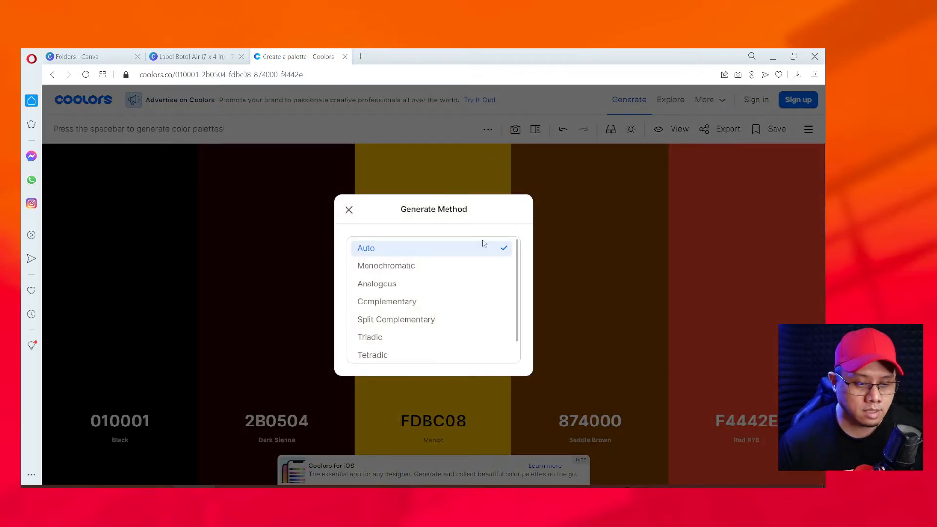
pyautogui.click(405, 356)
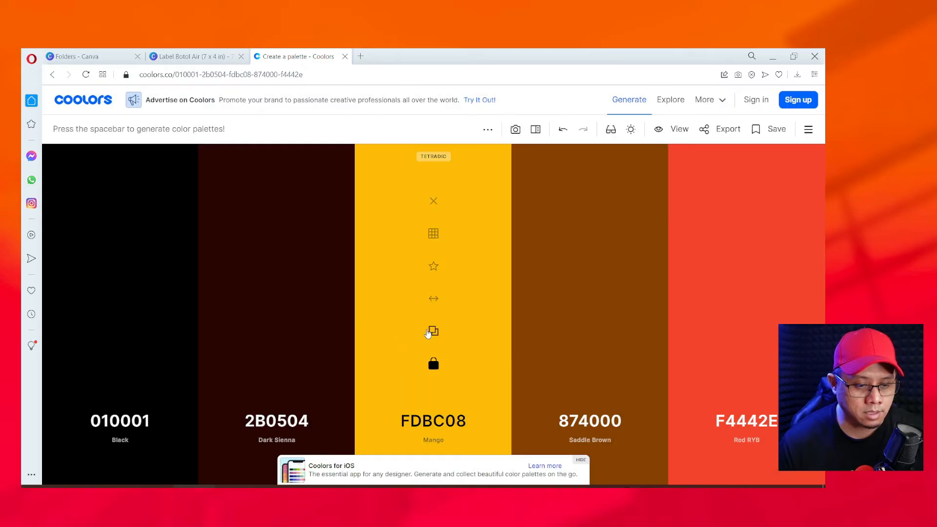
pyautogui.press('space')
pyautogui.press('space')
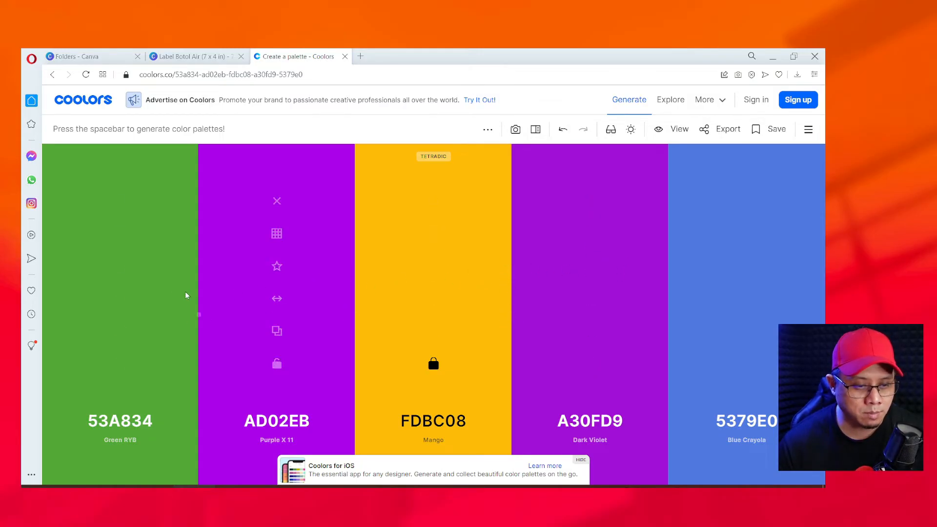
pyautogui.press('space')
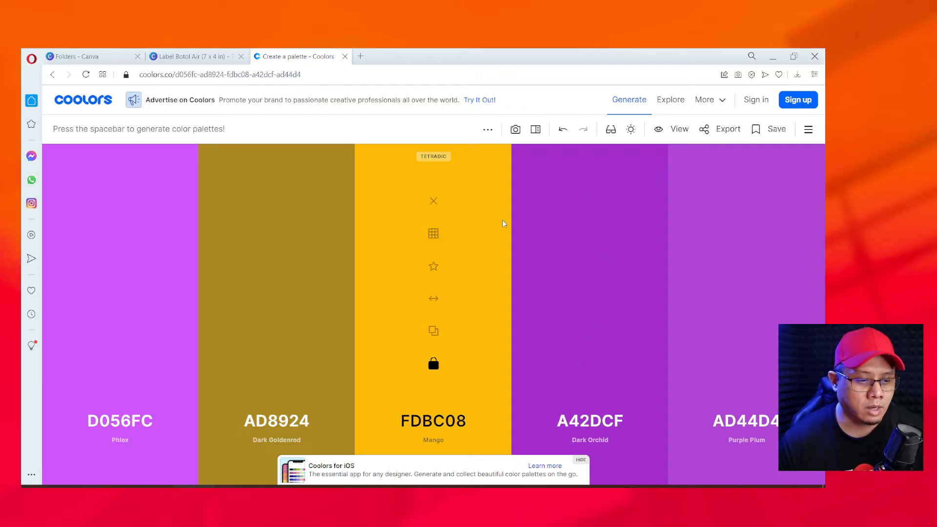
# Copy the Dark Orchid hex code A42DCF, switch back to the Canva label and apply it as the "Mangga" text colour.
pyautogui.click(587, 428)
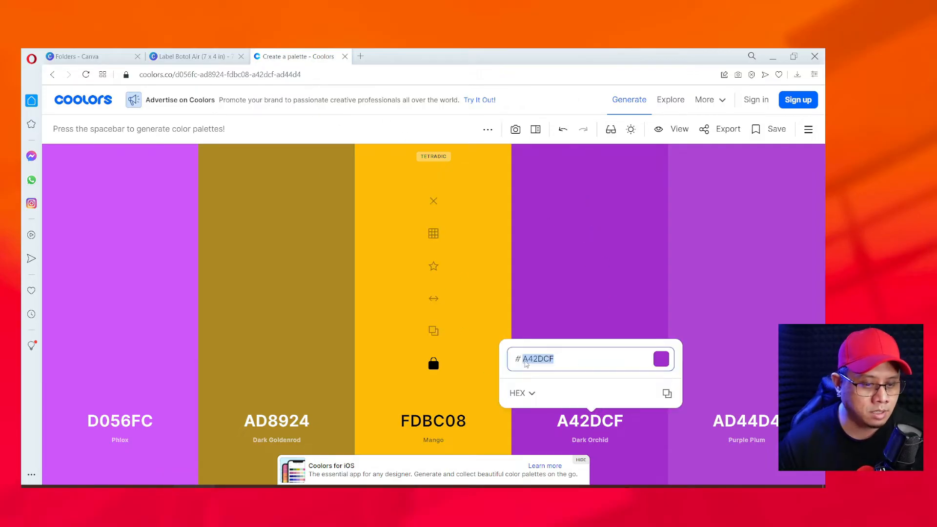
pyautogui.click(669, 394)
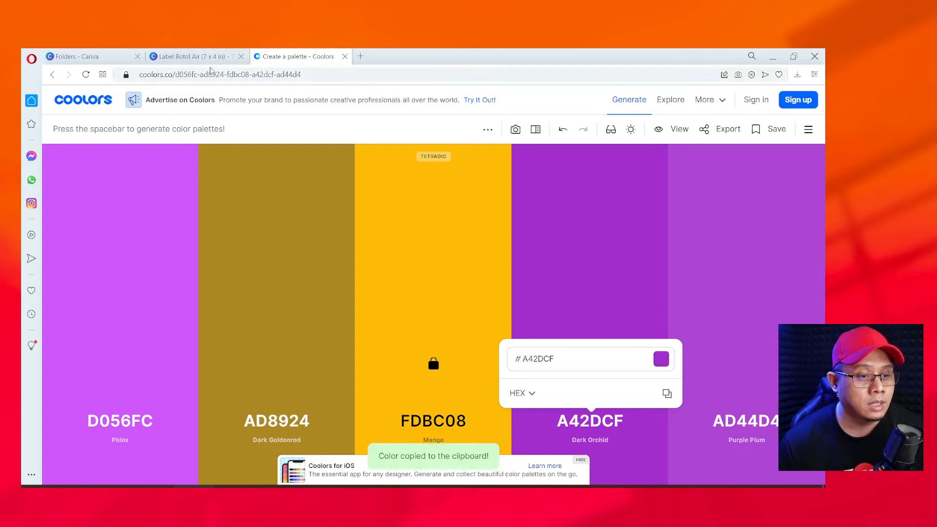
pyautogui.click(193, 56)
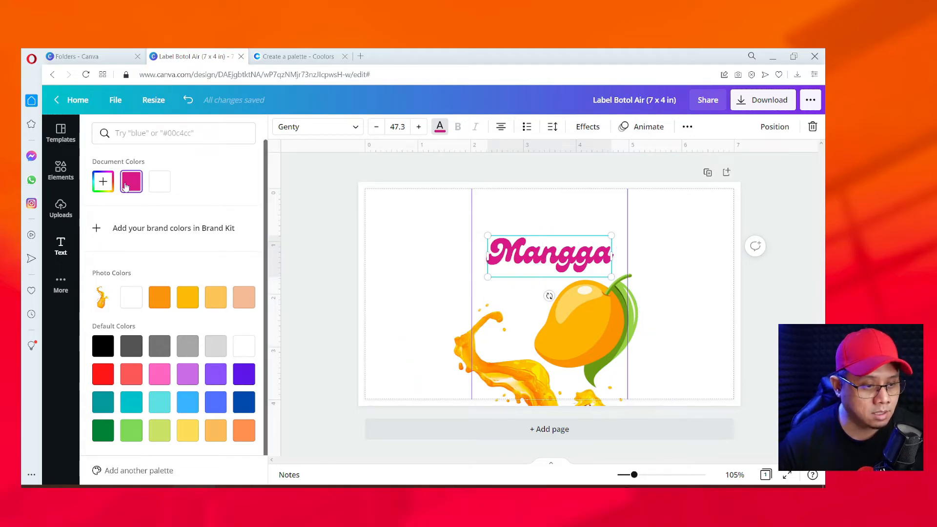
pyautogui.click(103, 183)
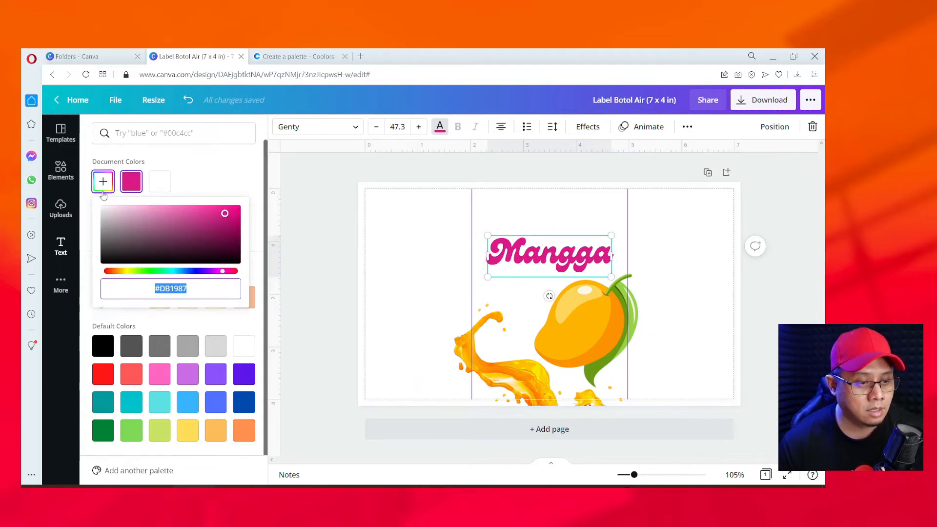
pyautogui.hotkey('ctrl', 'v')
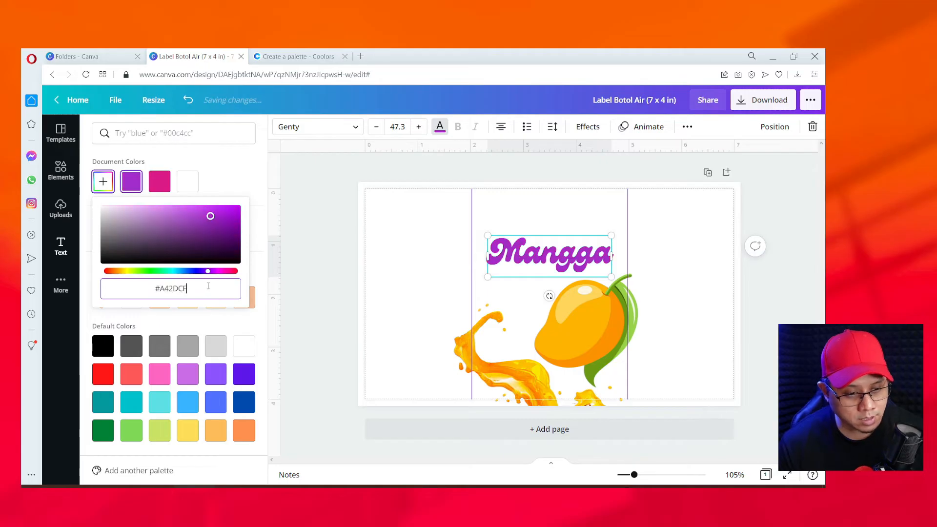
pyautogui.click(266, 254)
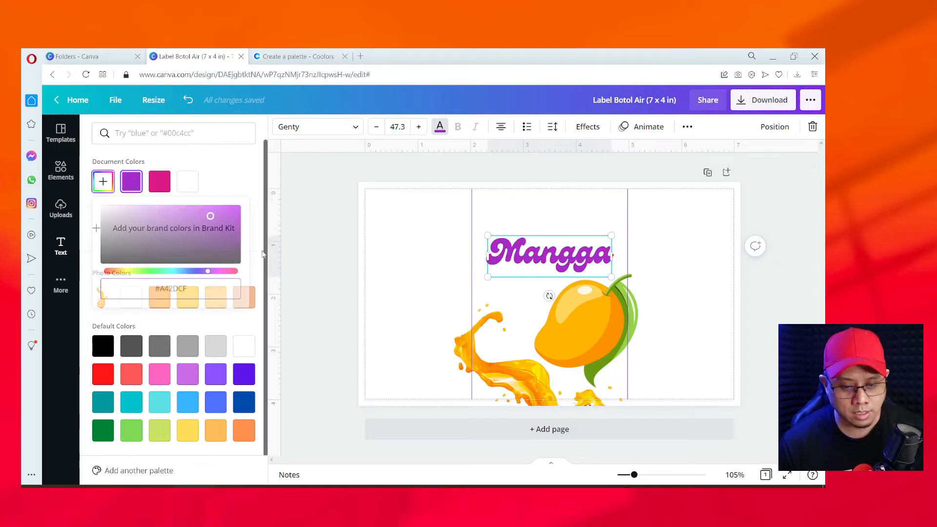
pyautogui.click(331, 238)
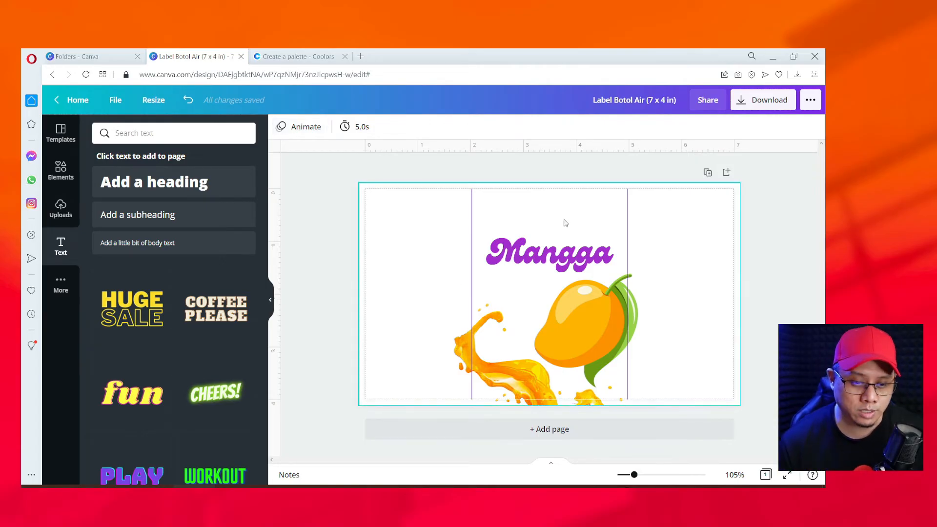
# Duplicate the "Mangga" title, change the copy's text to "Jus" and place it centred directly above "Mangga".
pyautogui.click(566, 263)
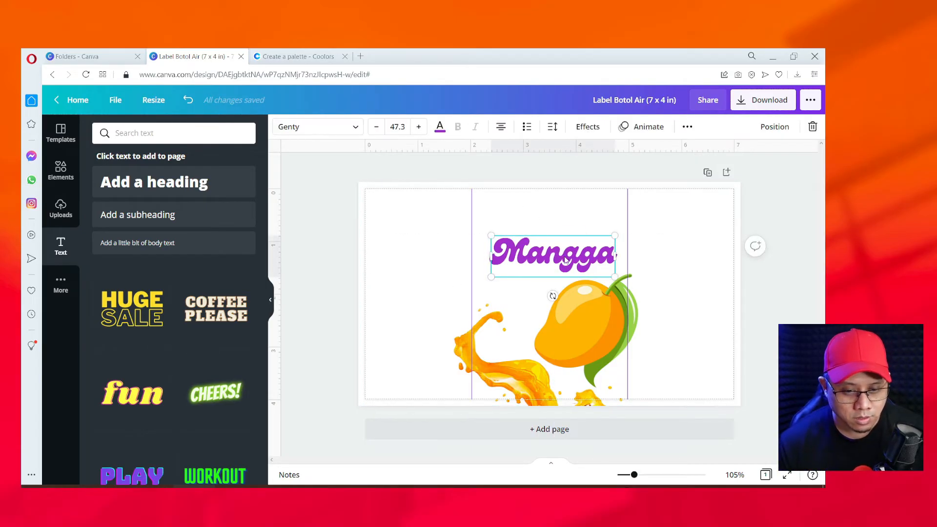
pyautogui.moveTo(565, 258); pyautogui.dragTo(558, 218)
pyautogui.hotkey('ctrl', 'd')
pyautogui.doubleClick(561, 216)
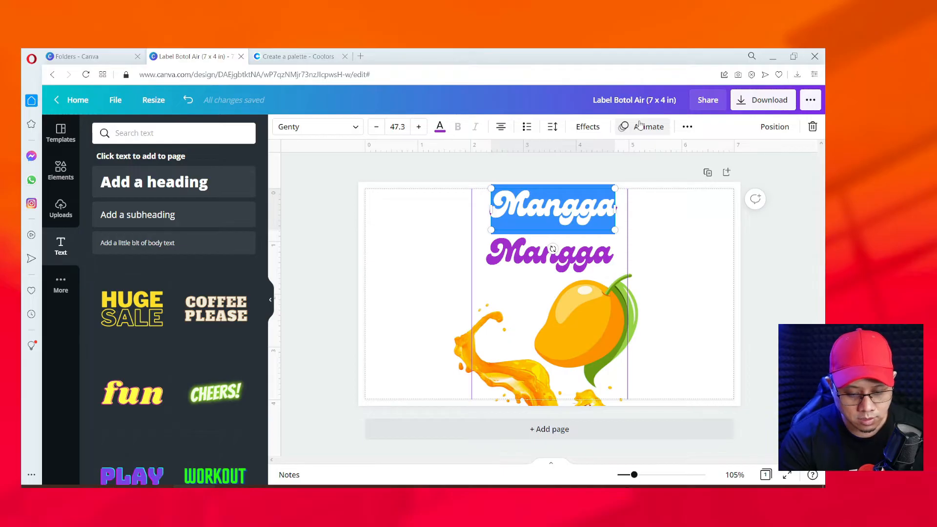
pyautogui.write('Jus')
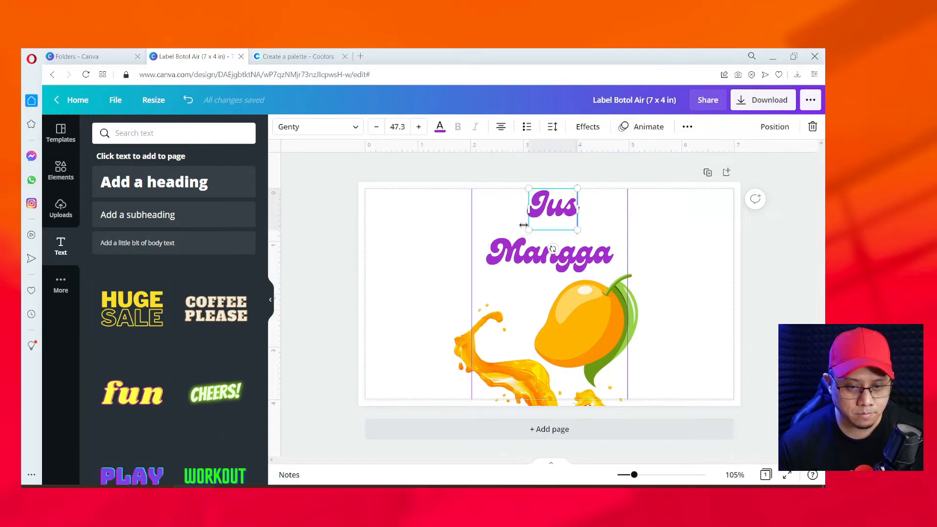
pyautogui.click(596, 167)
pyautogui.moveTo(556, 207); pyautogui.dragTo(561, 235)
pyautogui.click(606, 173)
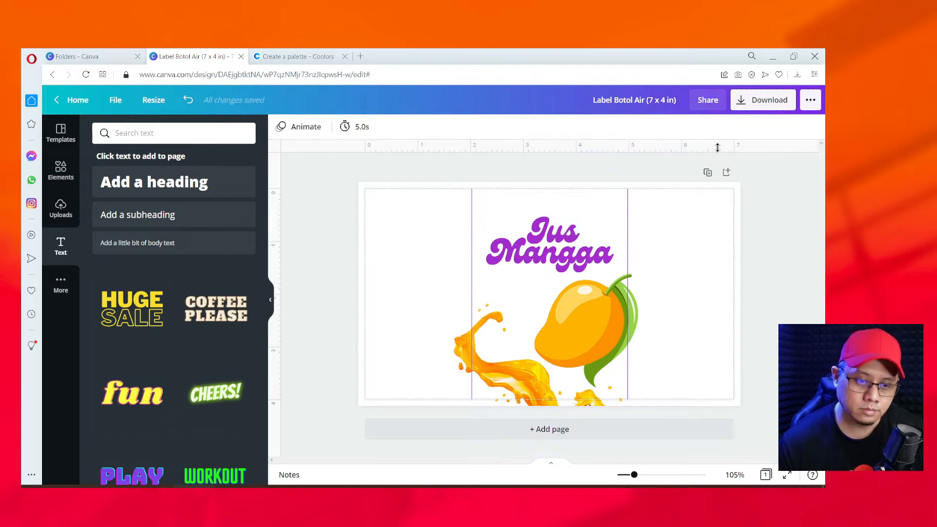
# Tilt the "Jus" and "Mangga" texts together slightly counter-clockwise and enlarge both to font size 54.1 to fill the middle panel.
pyautogui.click(559, 239)
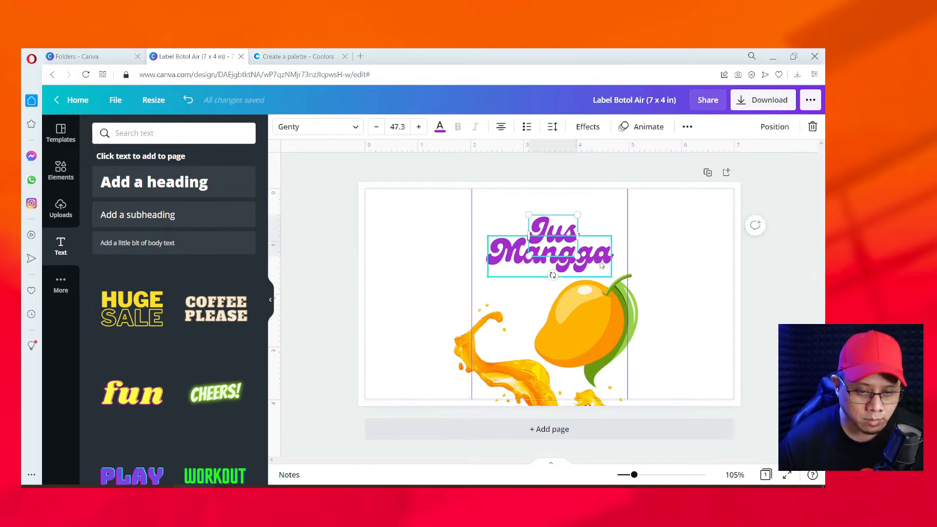
pyautogui.keyDown('shift'); pyautogui.click(601, 264); pyautogui.keyUp('shift')
pyautogui.moveTo(550, 296)
pyautogui.mouseDown()
pyautogui.moveTo(562, 301)
pyautogui.moveTo(556, 296)
pyautogui.mouseUp()
pyautogui.moveTo(493, 289); pyautogui.dragTo(482, 291)
pyautogui.moveTo(611, 205); pyautogui.dragTo(617, 203)
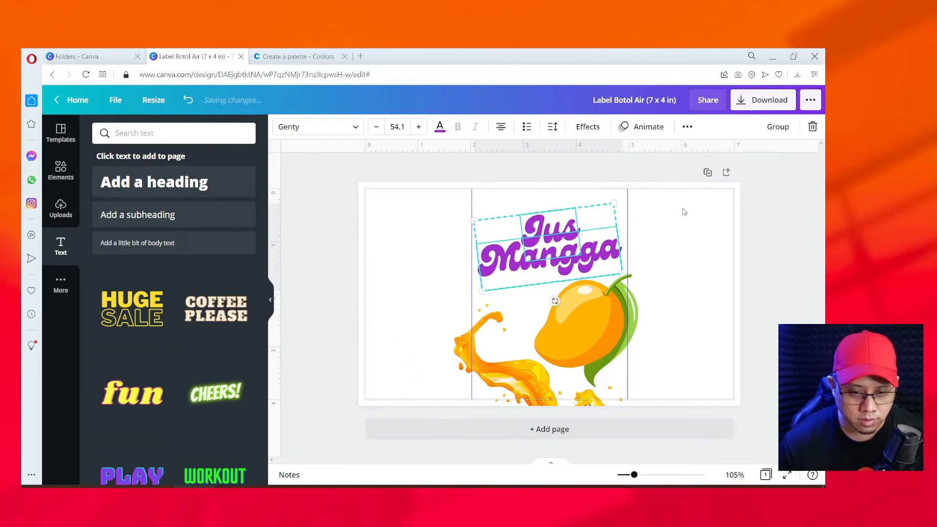
pyautogui.click(640, 174)
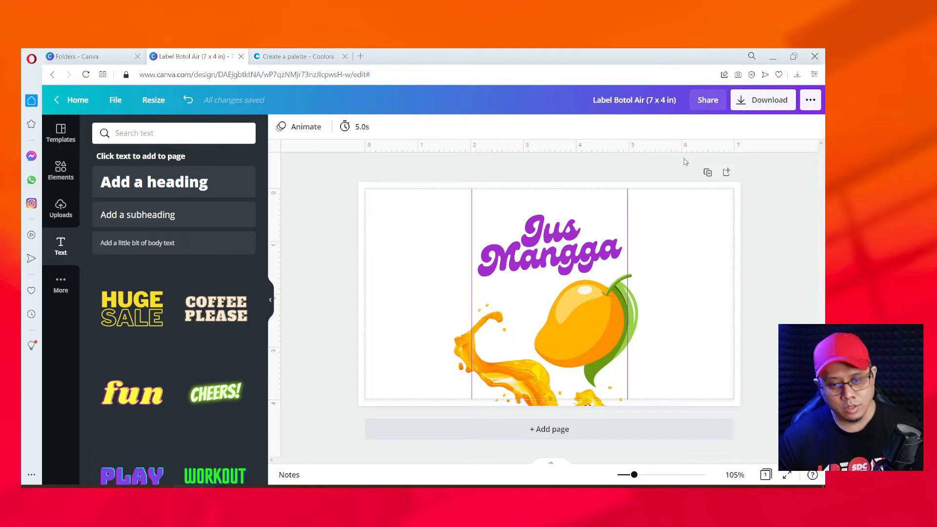
pyautogui.click(553, 240)
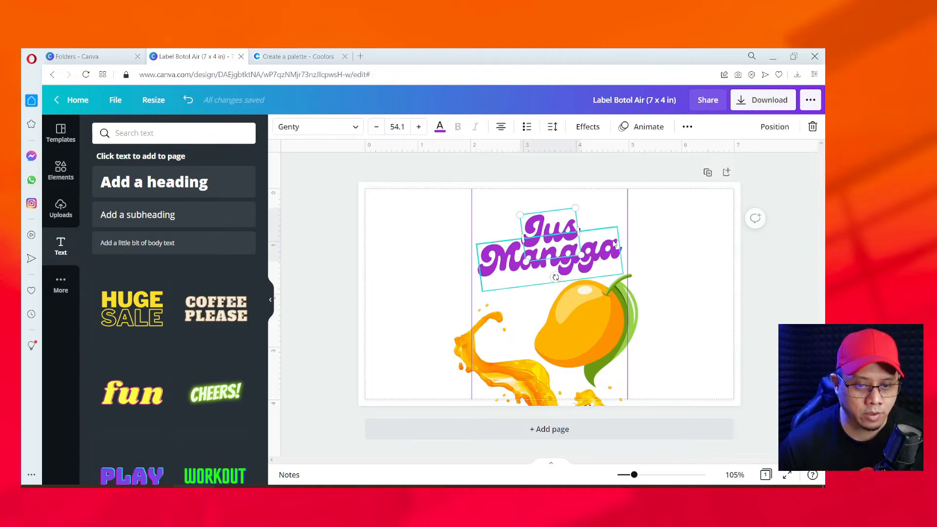
pyautogui.click(592, 129)
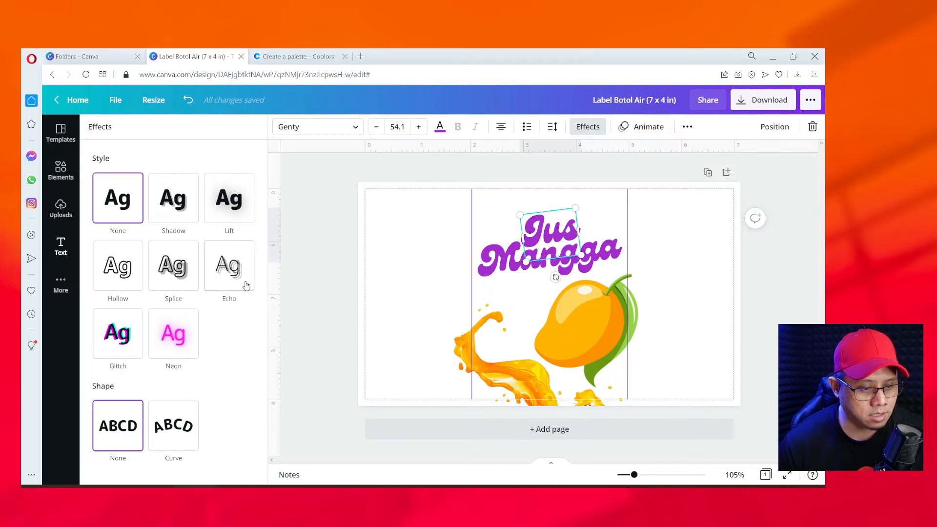
pyautogui.click(319, 286)
# Apply the Curve shape to "Mangga" with a curve value of 69 and set its letter spacing to -119.
pyautogui.click(608, 259)
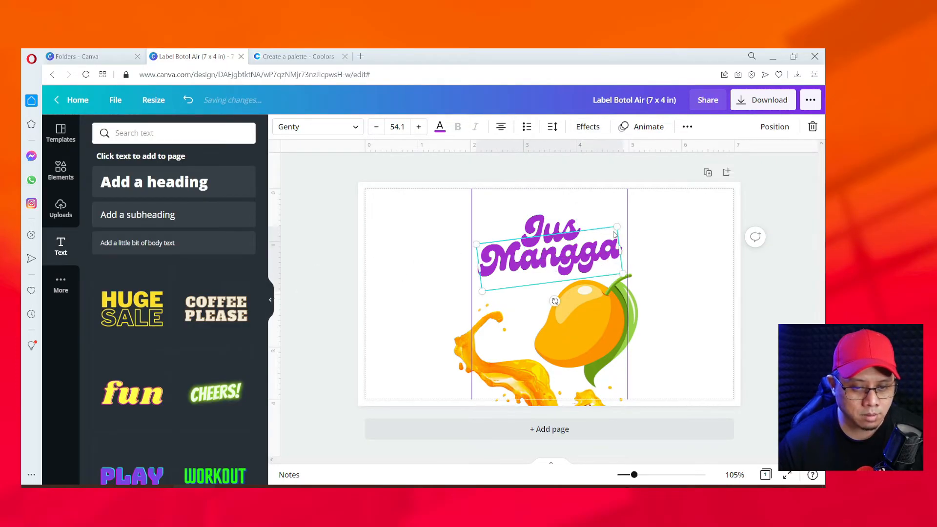
pyautogui.click(586, 131)
pyautogui.click(176, 420)
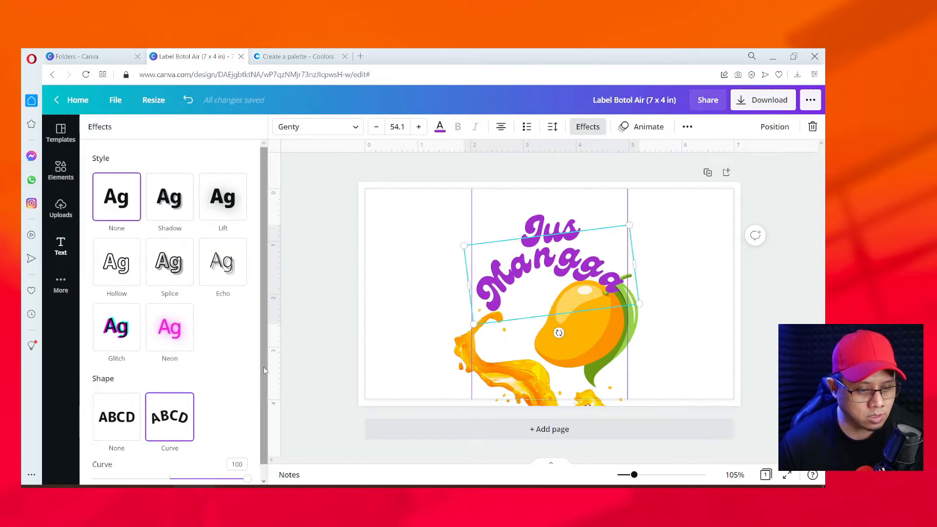
pyautogui.scroll(-1, 266, 408)
pyautogui.moveTo(247, 464); pyautogui.dragTo(225, 471)
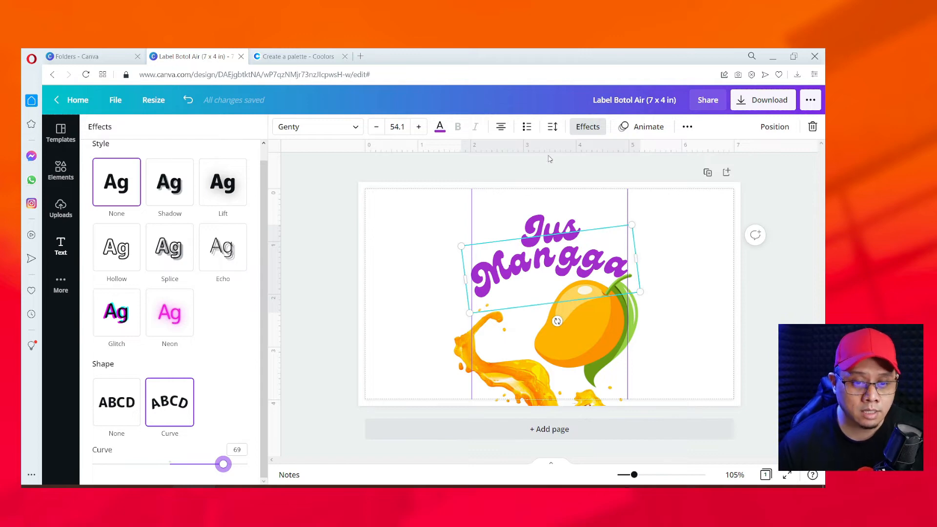
pyautogui.click(553, 127)
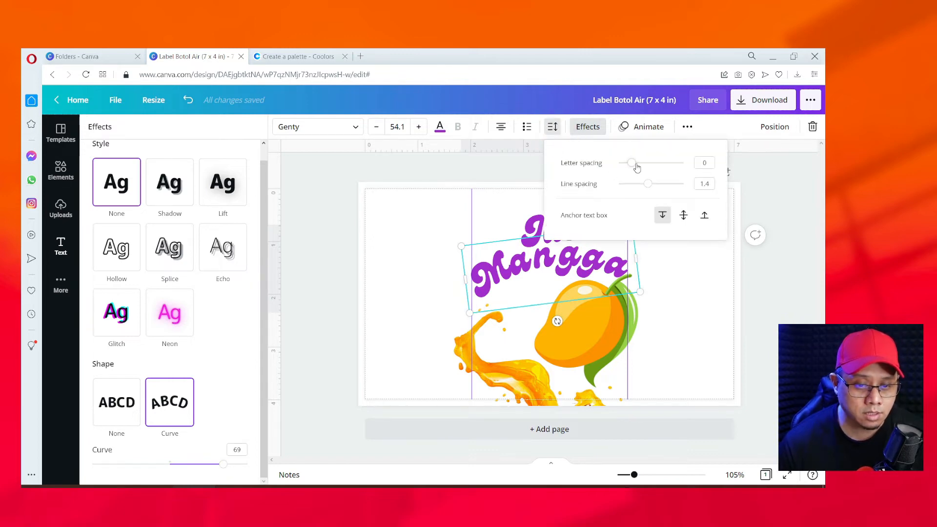
pyautogui.moveTo(637, 168); pyautogui.dragTo(626, 176)
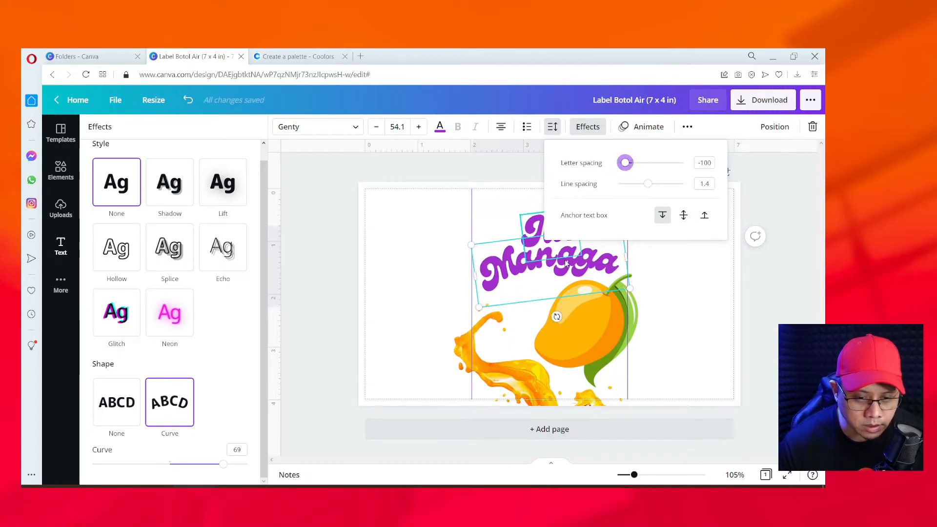
pyautogui.moveTo(625, 165); pyautogui.dragTo(623, 165)
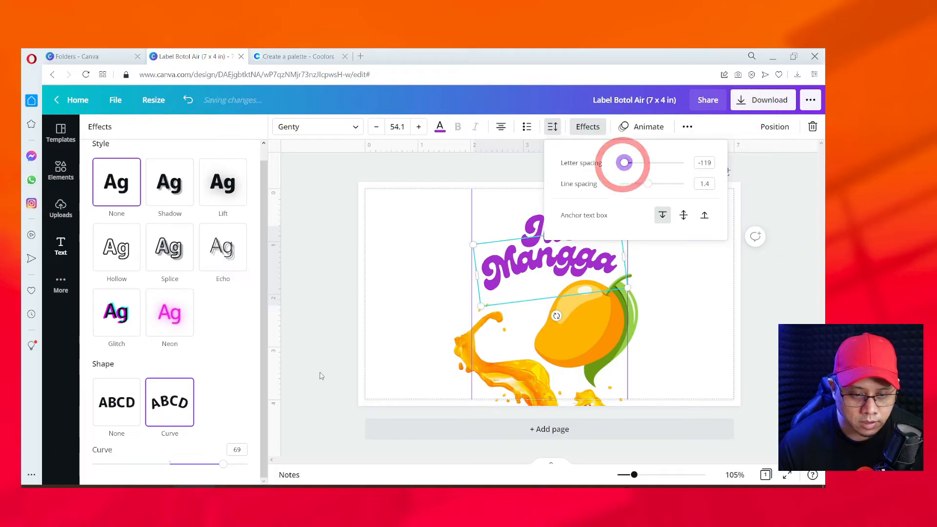
# Reverse the curve of "Mangga" so the word bends downward, and readjust its letter spacing.
pyautogui.moveTo(224, 464); pyautogui.dragTo(209, 463)
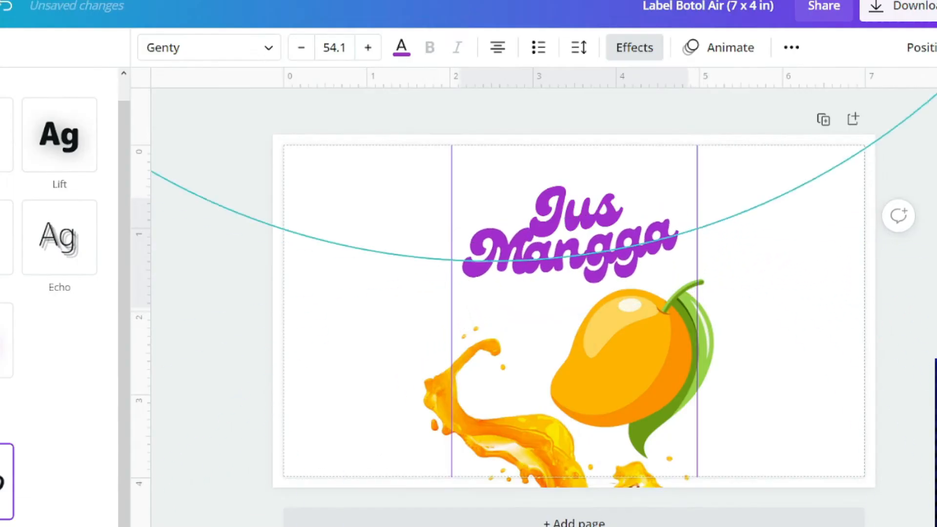
pyautogui.click(579, 47)
pyautogui.moveTo(692, 104); pyautogui.dragTo(694, 104)
pyautogui.click(517, 114)
# Nudge "Mangga" into place and tilt it further counter-clockwise, and rotate "Jus" to match its angle.
pyautogui.moveTo(622, 240); pyautogui.dragTo(631, 243)
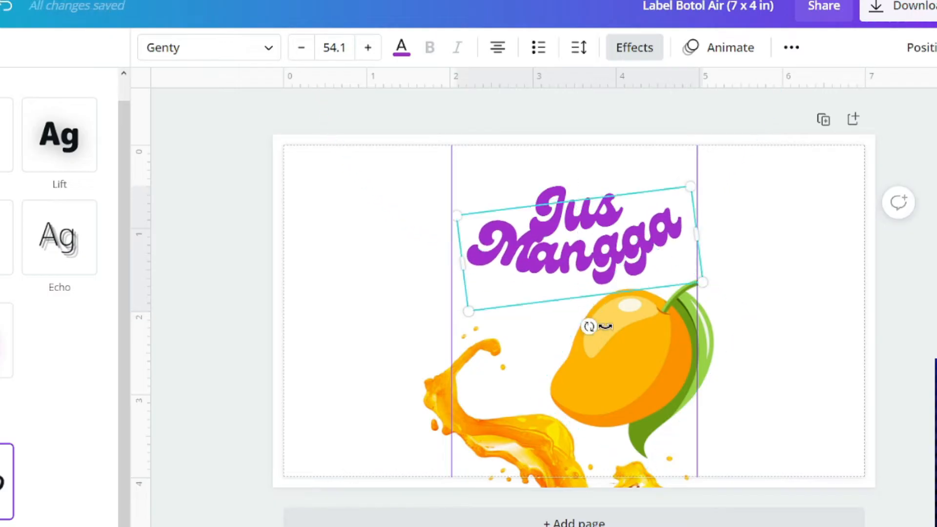
pyautogui.moveTo(591, 326); pyautogui.dragTo(601, 334)
pyautogui.click(576, 215)
pyautogui.moveTo(573, 289); pyautogui.dragTo(600, 289)
pyautogui.moveTo(594, 279); pyautogui.dragTo(609, 280)
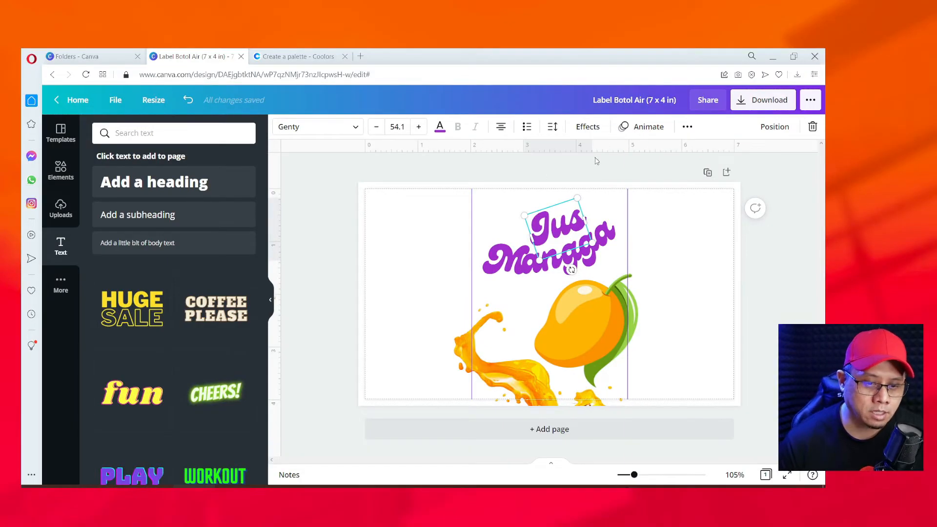
# Apply a Shadow effect to "Jus" with transparency 33 and blur 20.
pyautogui.click(588, 127)
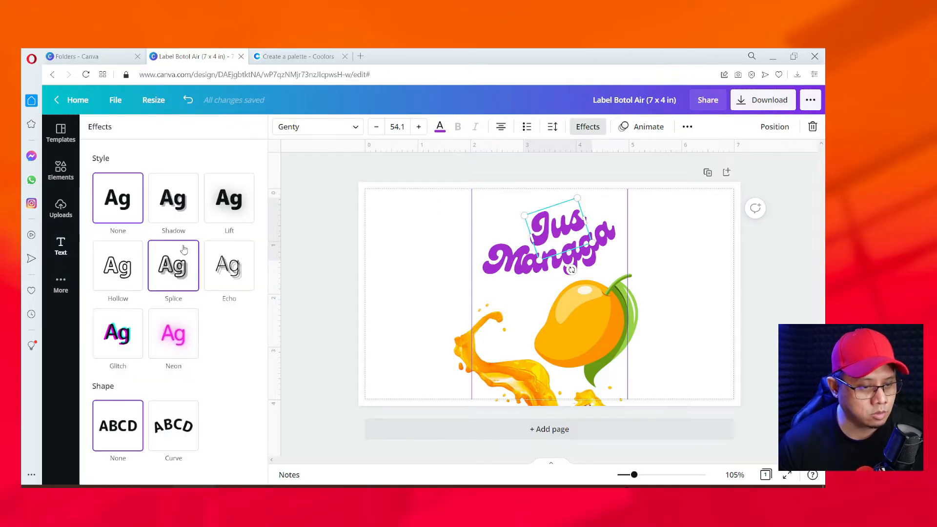
pyautogui.click(176, 213)
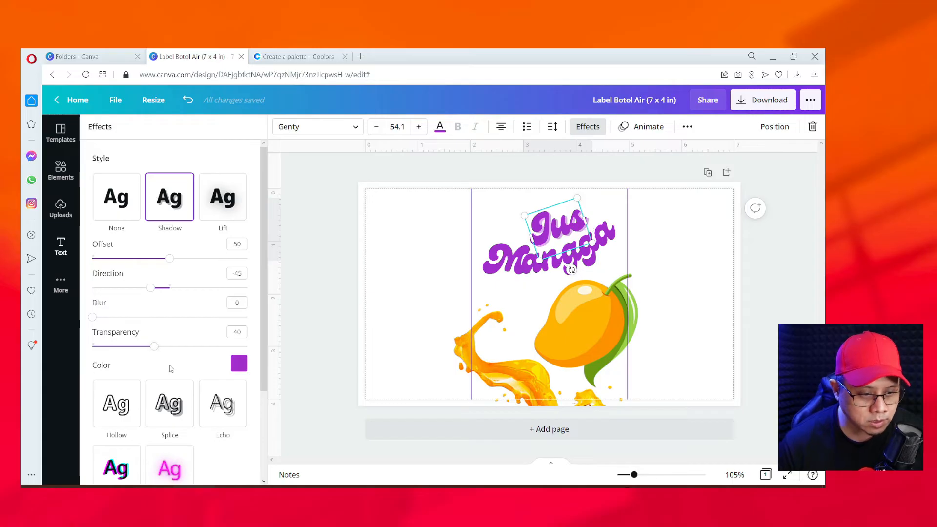
pyautogui.moveTo(155, 348)
pyautogui.mouseDown()
pyautogui.moveTo(122, 346)
pyautogui.moveTo(143, 346)
pyautogui.mouseUp()
pyautogui.moveTo(92, 317); pyautogui.dragTo(123, 327)
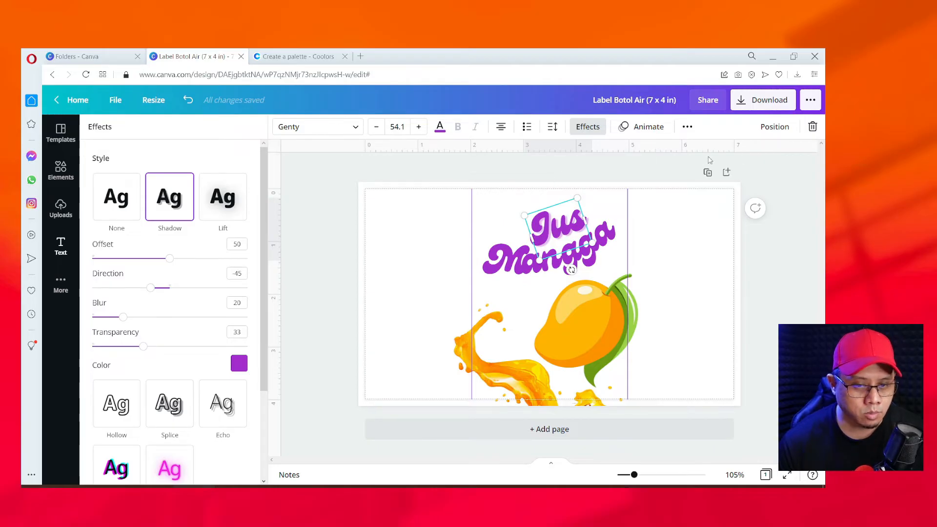
# Copy the style of "Jus" and apply it to the "Mangga" text.
pyautogui.click(688, 127)
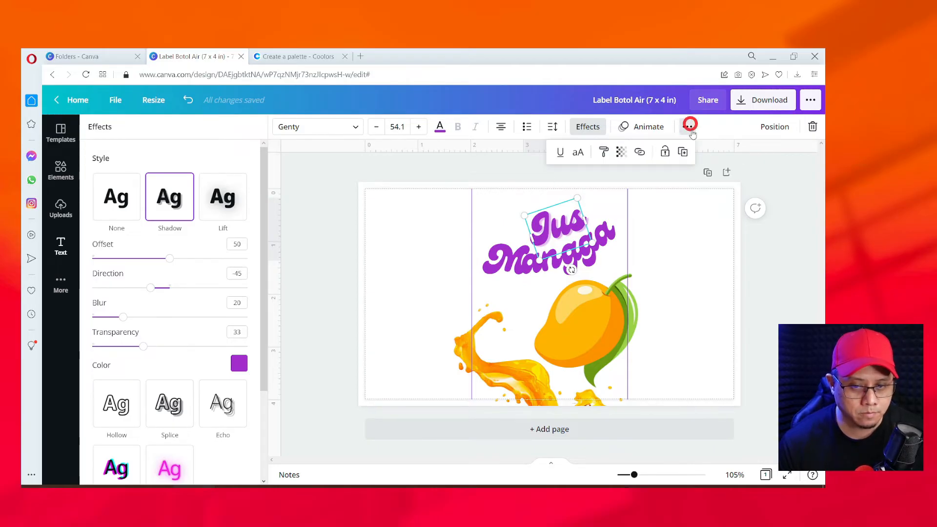
pyautogui.click(605, 153)
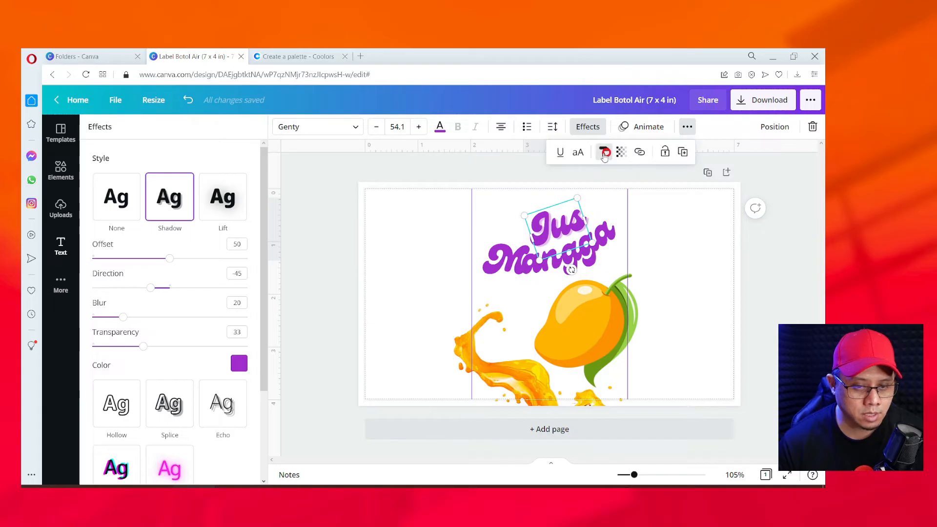
pyautogui.click(593, 263)
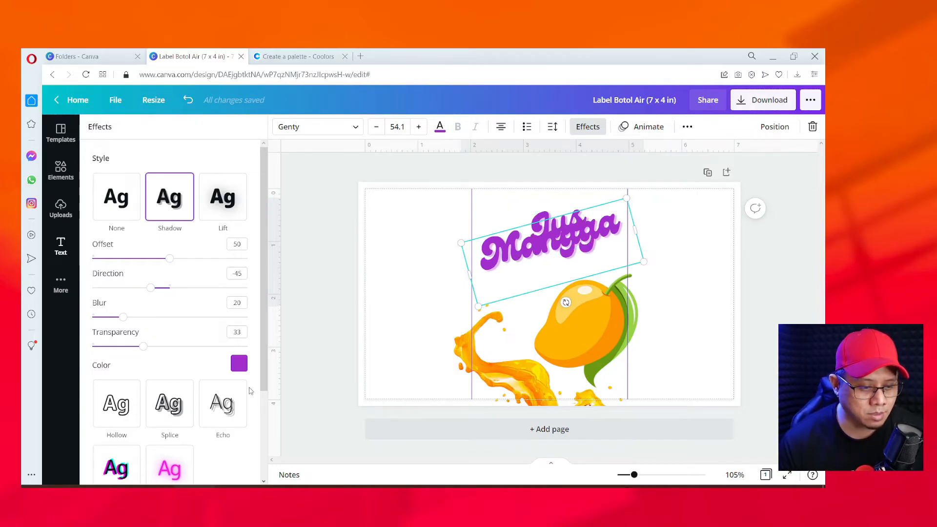
# Give "Mangga" the Curve shape again with a value of -55 and tighten its letter spacing.
pyautogui.click(265, 434)
pyautogui.click(170, 459)
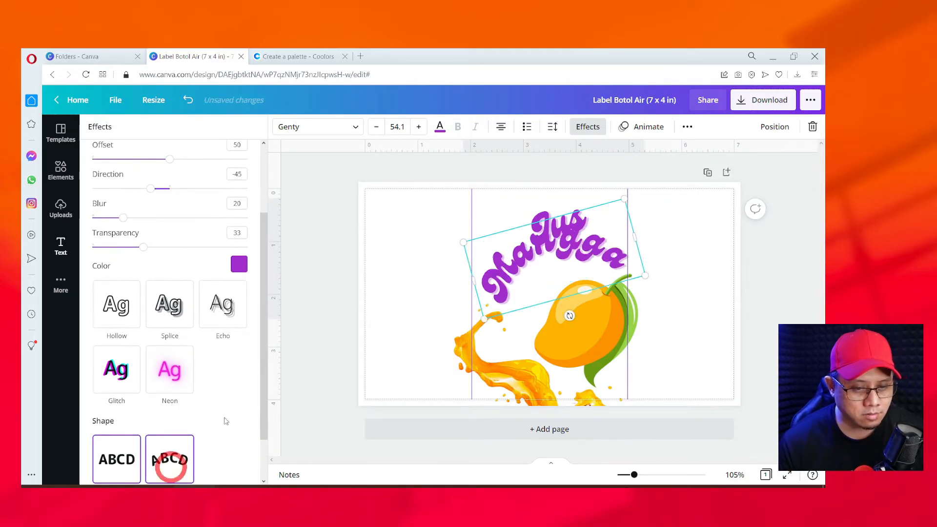
pyautogui.scroll(-2, 253, 383)
pyautogui.moveTo(170, 464); pyautogui.dragTo(126, 464)
pyautogui.click(553, 126)
pyautogui.moveTo(634, 163); pyautogui.dragTo(626, 166)
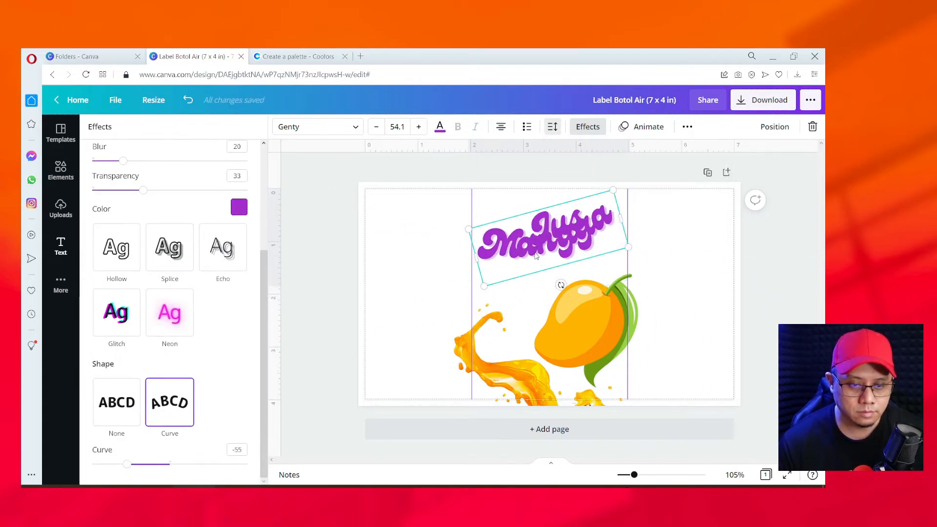
# Nudge "Jus" slightly down so it sits closer in the hollow of the curved "Mangga".
pyautogui.click(788, 273)
pyautogui.moveTo(568, 226); pyautogui.dragTo(568, 229)
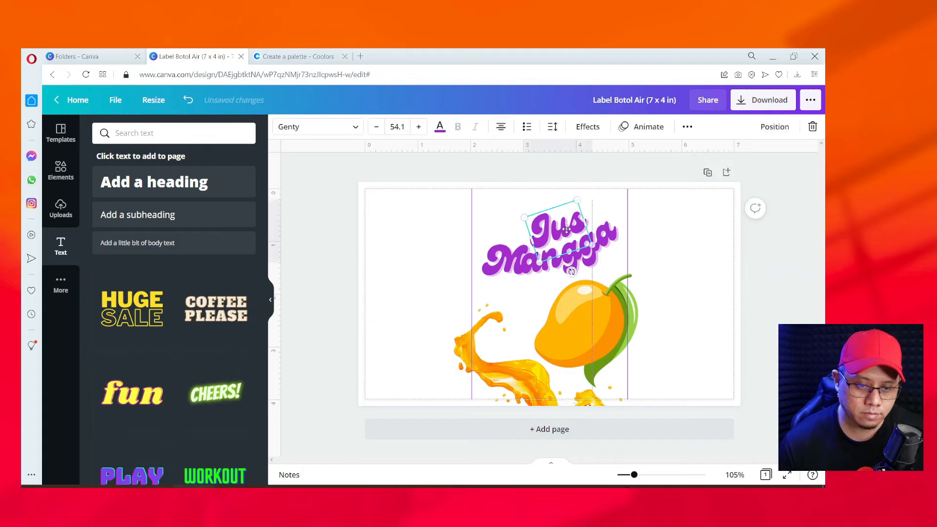
pyautogui.click(768, 203)
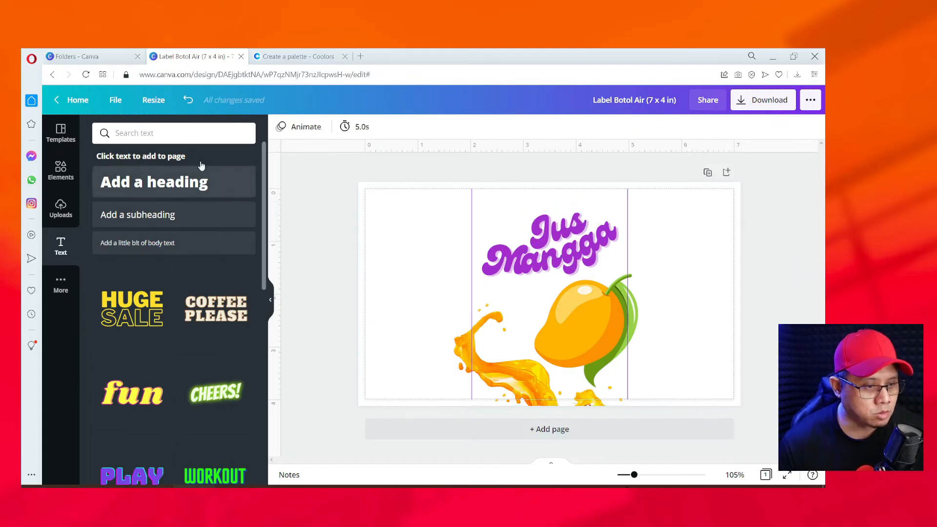
# Clear the mango search, add a square shape from the elements and move it to the label's upper-left corner.
pyautogui.click(64, 171)
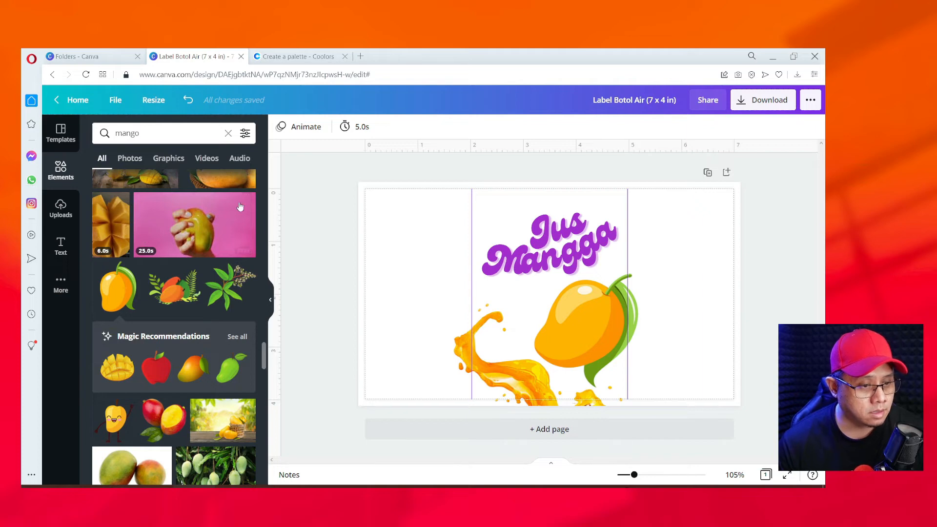
pyautogui.scroll(-10, 265, 367)
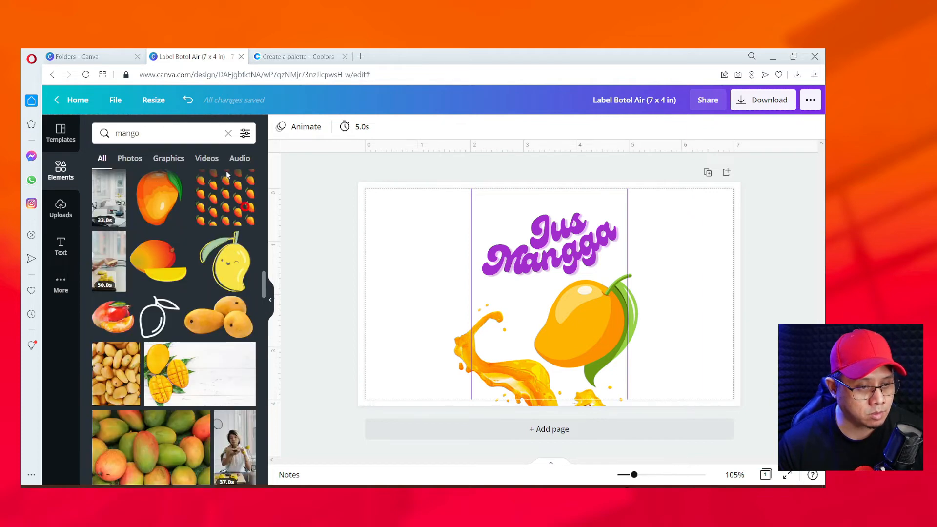
pyautogui.click(228, 133)
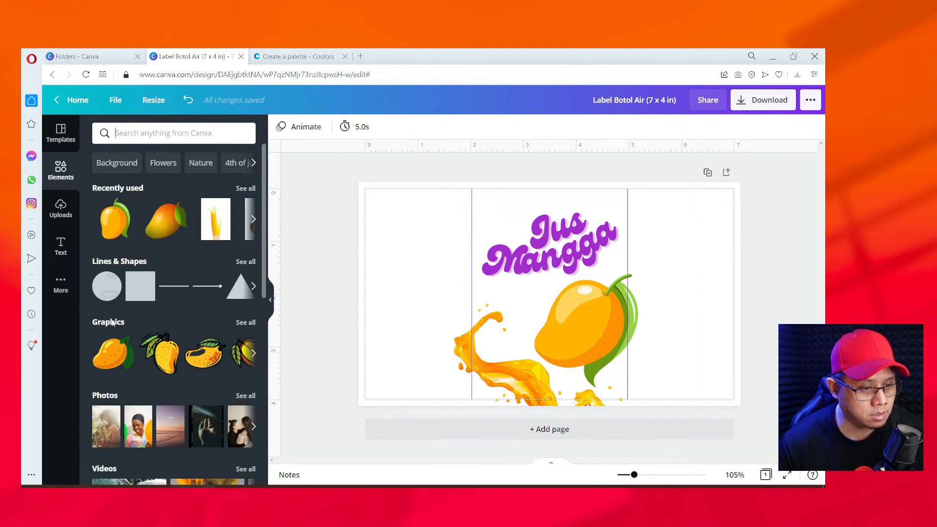
pyautogui.click(136, 286)
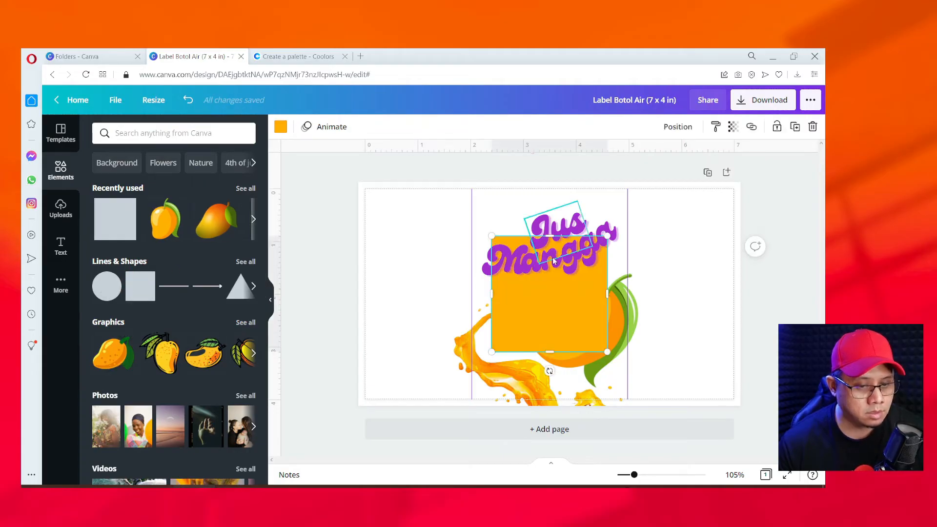
pyautogui.moveTo(549, 336); pyautogui.dragTo(424, 286)
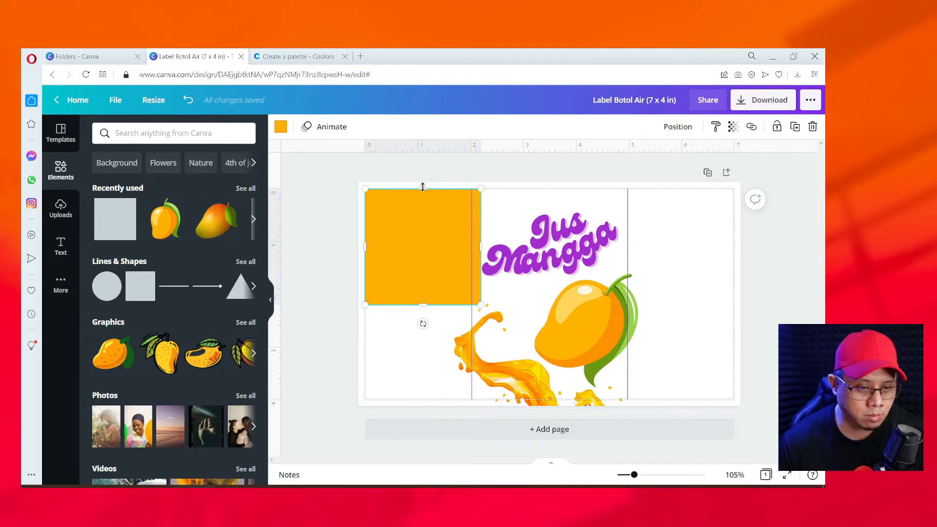
# Resize the square into a thin bar about 0.3 in tall spanning the label's full width along its top edge, including the bleed.
pyautogui.moveTo(422, 187); pyautogui.dragTo(422, 182)
pyautogui.moveTo(365, 243); pyautogui.dragTo(360, 245)
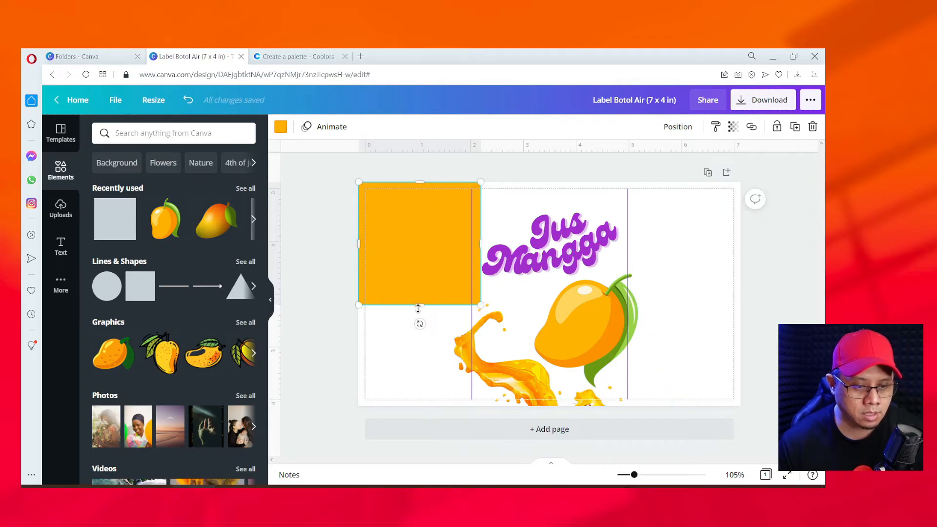
pyautogui.moveTo(419, 305); pyautogui.dragTo(413, 198)
pyautogui.moveTo(482, 188); pyautogui.dragTo(743, 184)
pyautogui.moveTo(742, 192); pyautogui.dragTo(741, 194)
pyautogui.moveTo(546, 201); pyautogui.dragTo(548, 185)
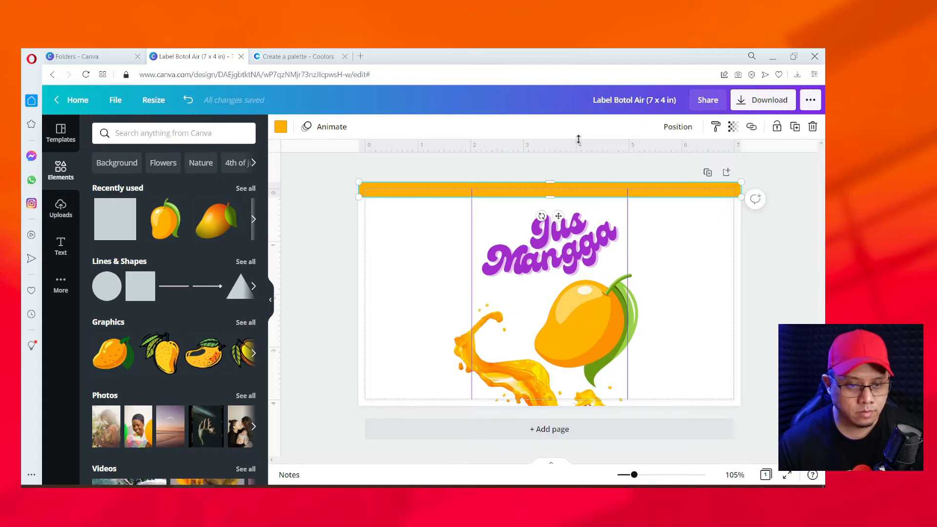
# Switch to Coolors, generate new palettes around the locked Mango colour, and copy the hex code of the green 2FB000.
pyautogui.click(281, 128)
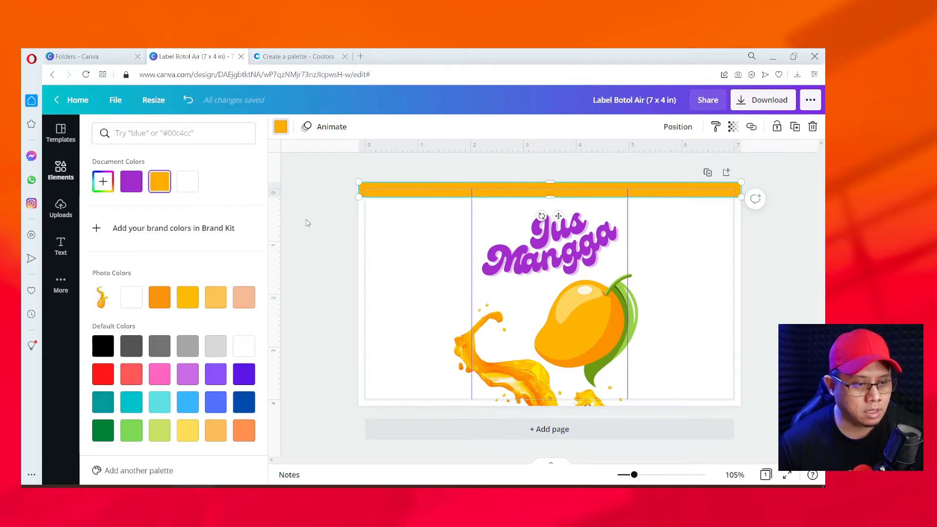
pyautogui.click(311, 57)
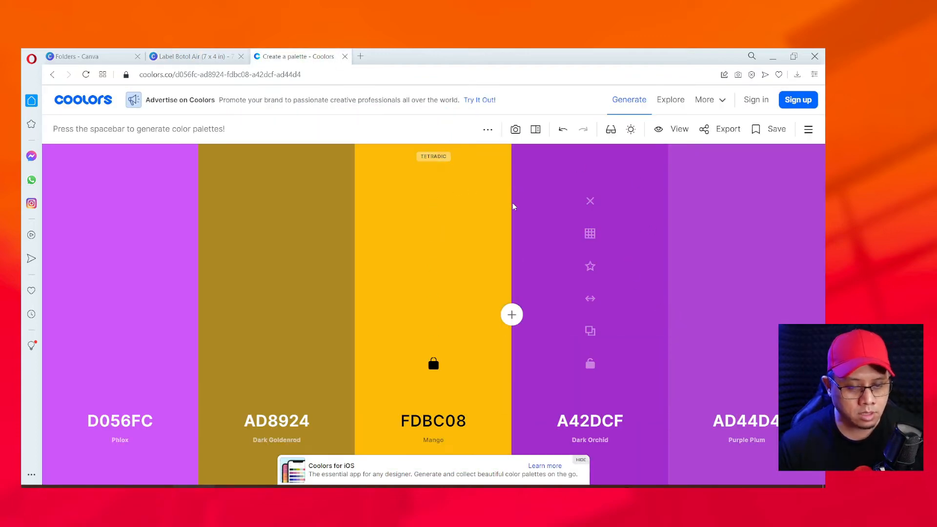
pyautogui.press('space')
pyautogui.press('space')
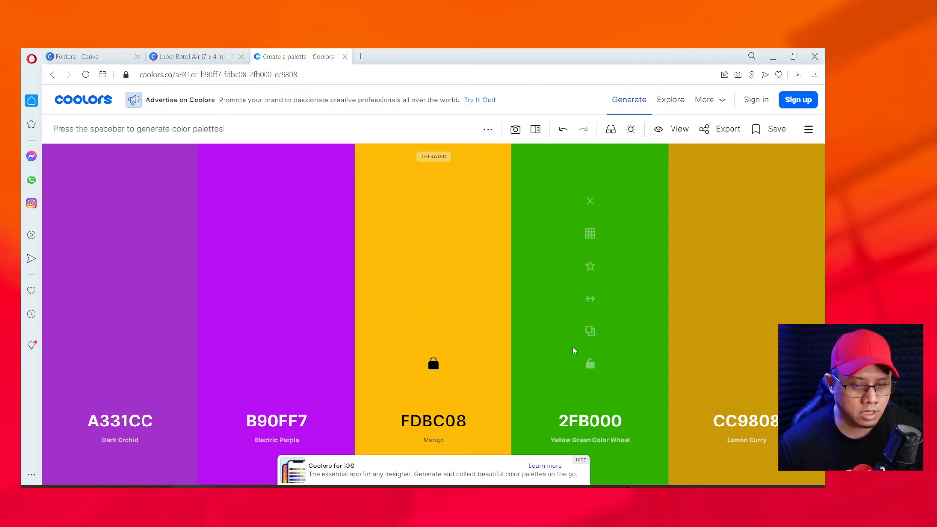
pyautogui.click(607, 429)
pyautogui.click(665, 393)
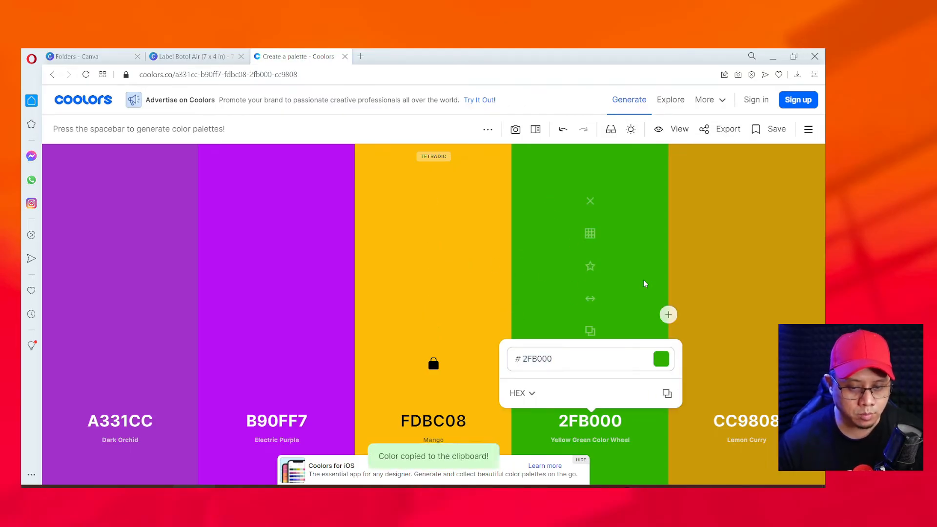
# Return to Canva and recolour the bar along the label's upper edge with the copied green #2FB000.
pyautogui.click(190, 57)
pyautogui.click(103, 181)
pyautogui.hotkey('ctrl', 'v')
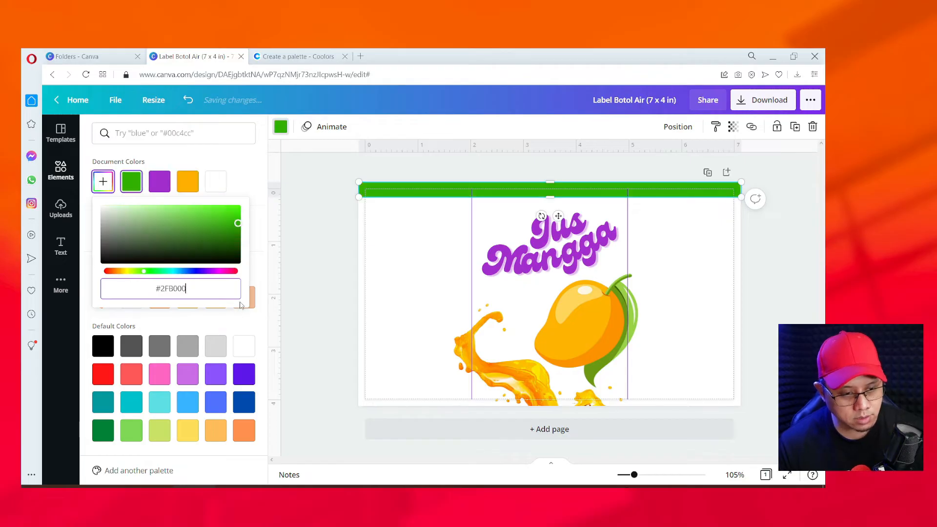
pyautogui.click(295, 268)
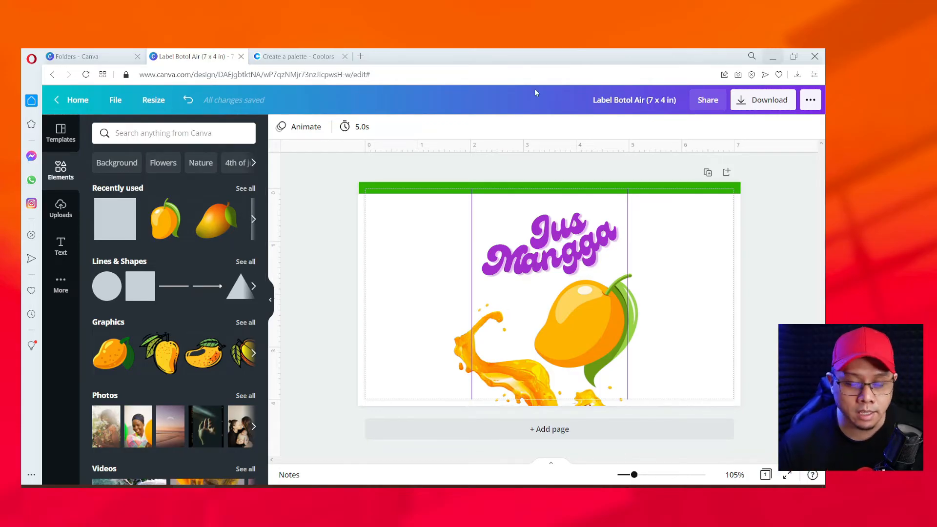
# Find a rectangle with a wavy upper edge among the Lines & Shapes elements and add it to the label.
pyautogui.click(247, 263)
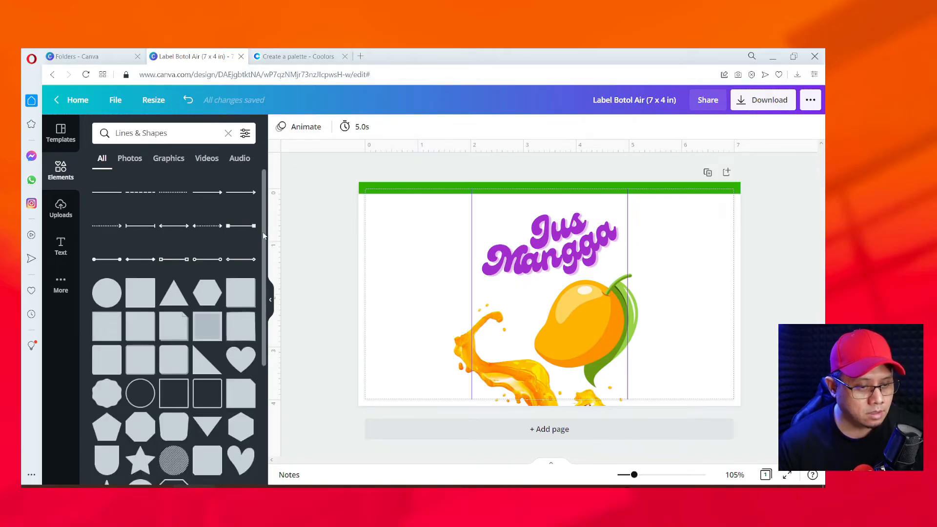
pyautogui.moveTo(264, 237); pyautogui.dragTo(286, 481)
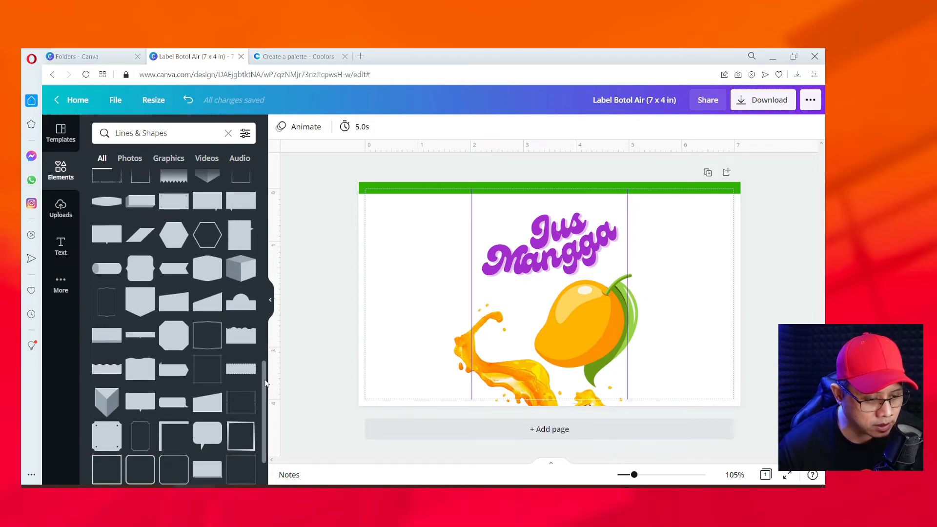
pyautogui.moveTo(266, 383)
pyautogui.mouseDown()
pyautogui.moveTo(269, 420)
pyautogui.moveTo(271, 401)
pyautogui.mouseUp()
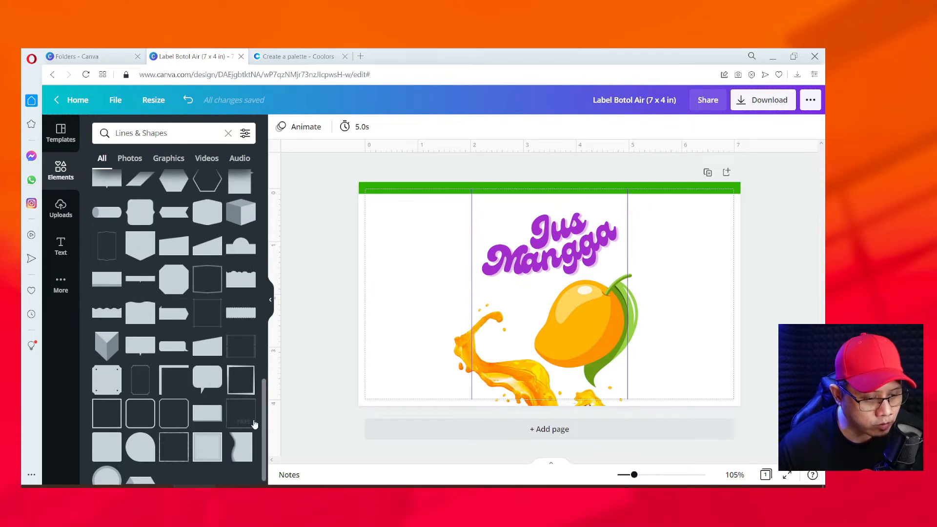
pyautogui.scroll(1, 101, 339)
pyautogui.click(103, 350)
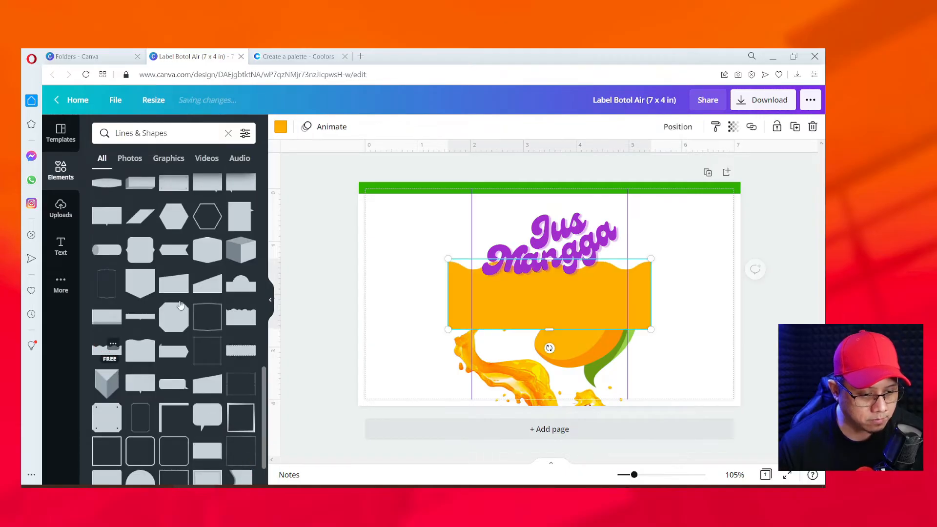
# Stretch the wavy shape across the label's full width and place it so its waves rise along the lower edge.
pyautogui.moveTo(548, 328); pyautogui.dragTo(512, 394)
pyautogui.moveTo(575, 294); pyautogui.dragTo(478, 415)
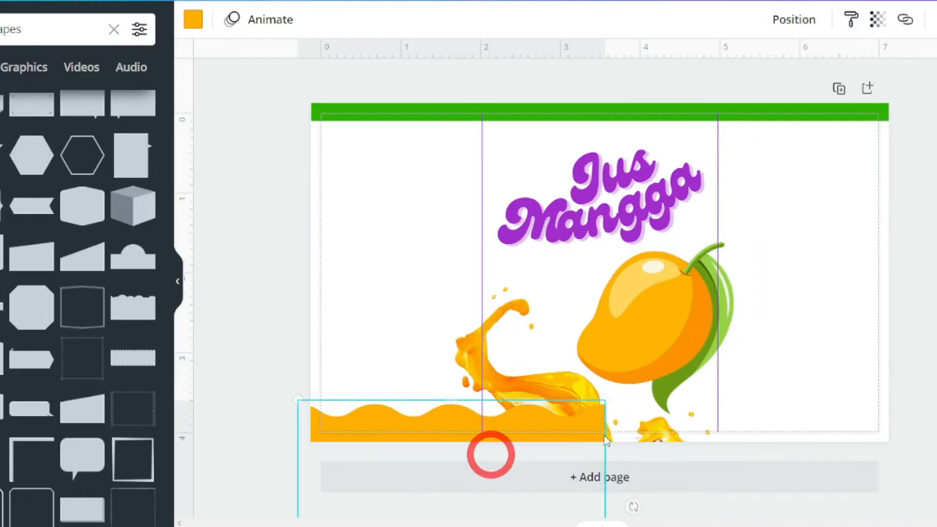
pyautogui.moveTo(605, 401); pyautogui.dragTo(822, 253)
pyautogui.moveTo(788, 328); pyautogui.dragTo(794, 470)
pyautogui.moveTo(823, 391); pyautogui.dragTo(887, 364)
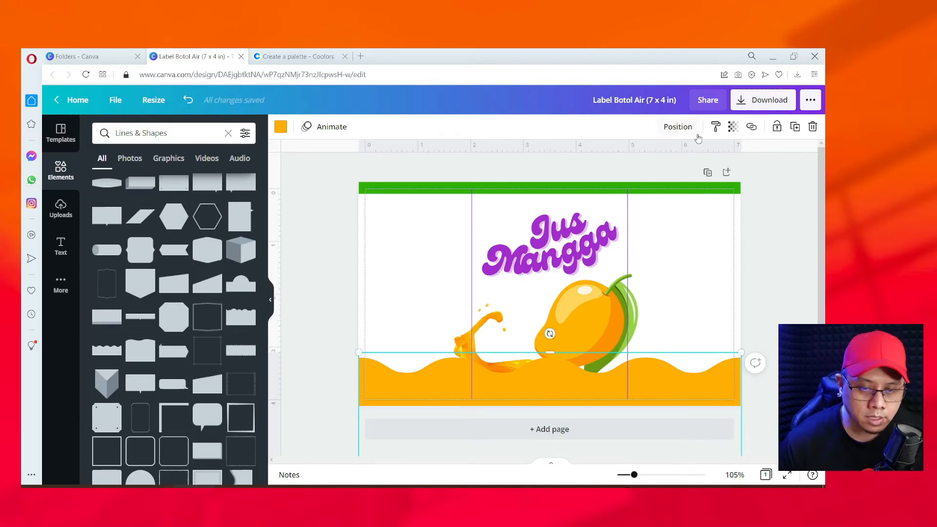
# Send the orange wavy shape backward until it sits behind the mango and the juice splash.
pyautogui.click(680, 128)
pyautogui.click(637, 162)
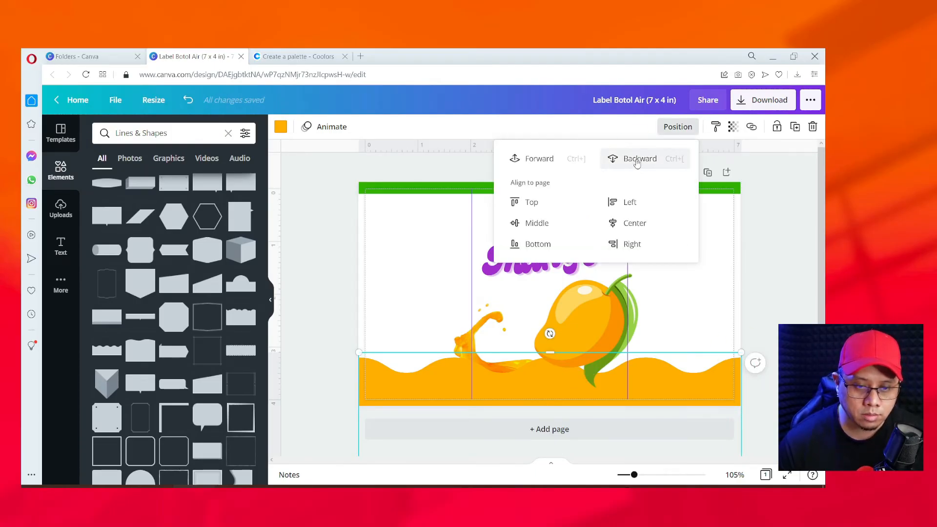
pyautogui.click(635, 162)
pyautogui.click(804, 268)
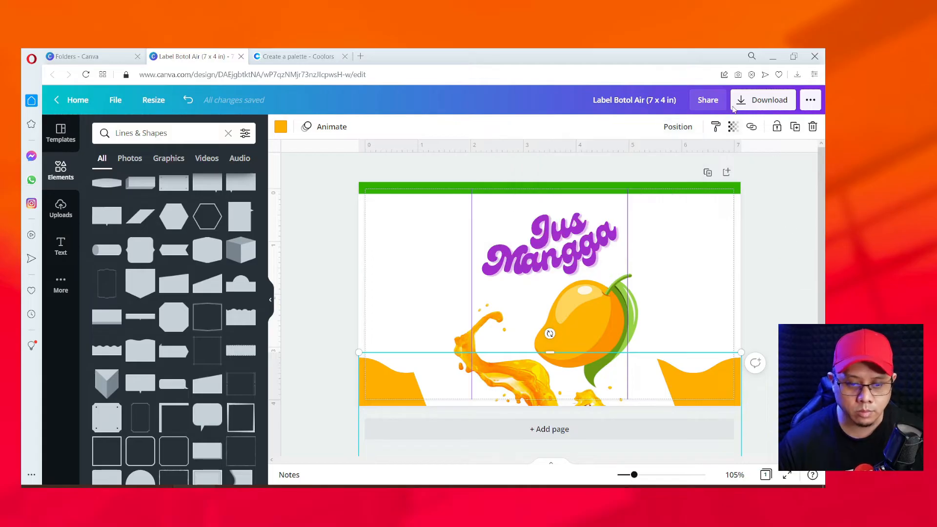
# Remove the juice splash photo's white background with Background Remover and reposition the splash slightly over the wave.
pyautogui.moveTo(503, 339); pyautogui.dragTo(481, 360)
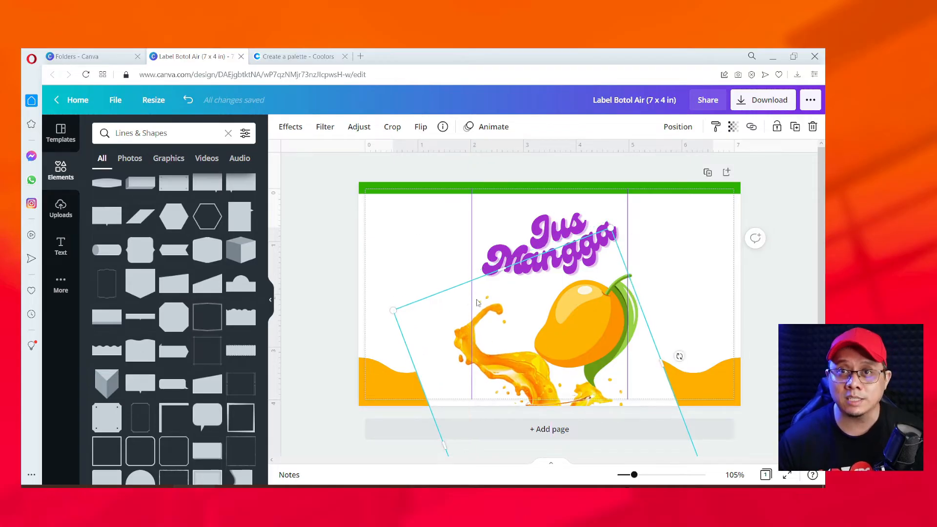
pyautogui.moveTo(518, 376); pyautogui.dragTo(521, 365)
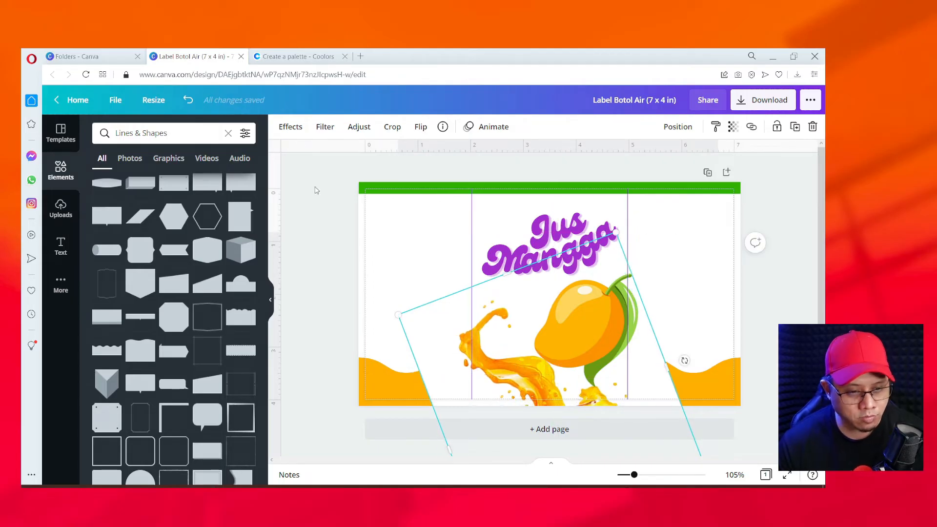
pyautogui.click(293, 129)
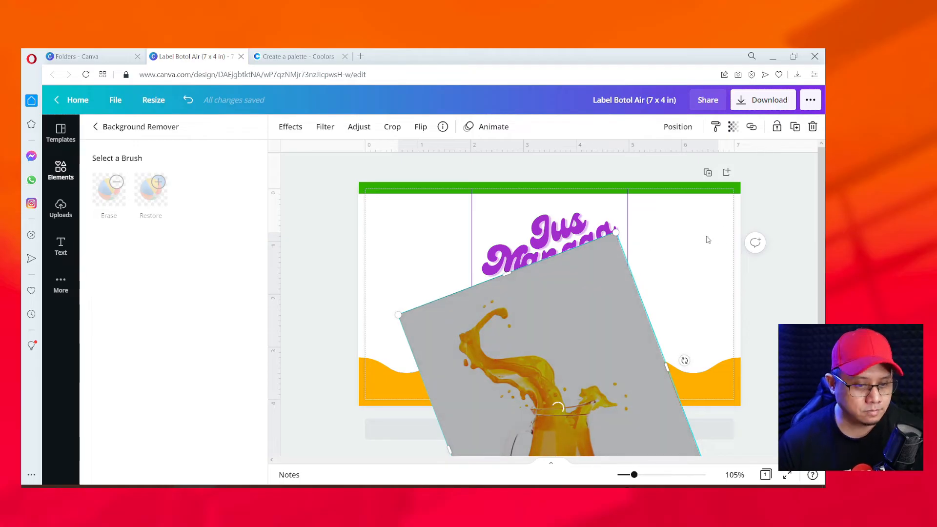
pyautogui.moveTo(506, 379)
pyautogui.mouseDown()
pyautogui.moveTo(485, 391)
pyautogui.moveTo(497, 386)
pyautogui.mouseUp()
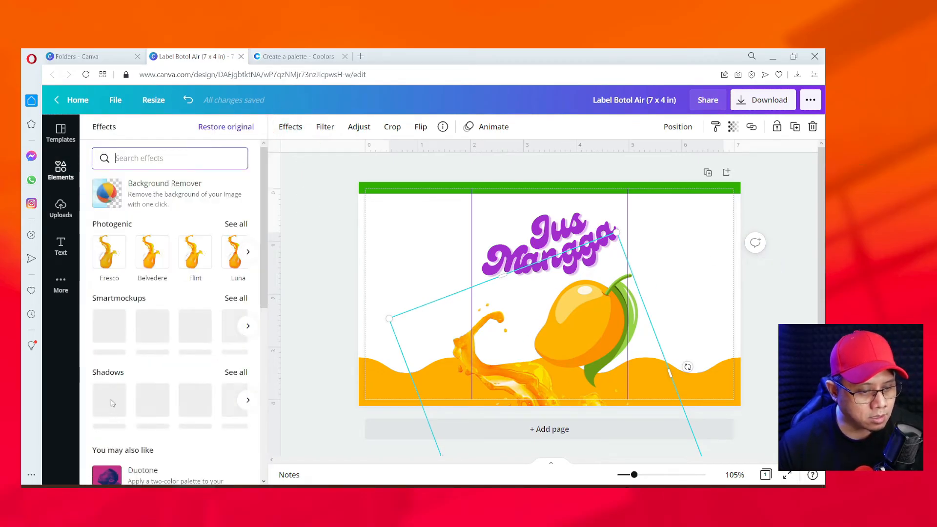
# Give the juice splash an Angle shadow in the document's orange with the angle set to -2.
pyautogui.click(236, 372)
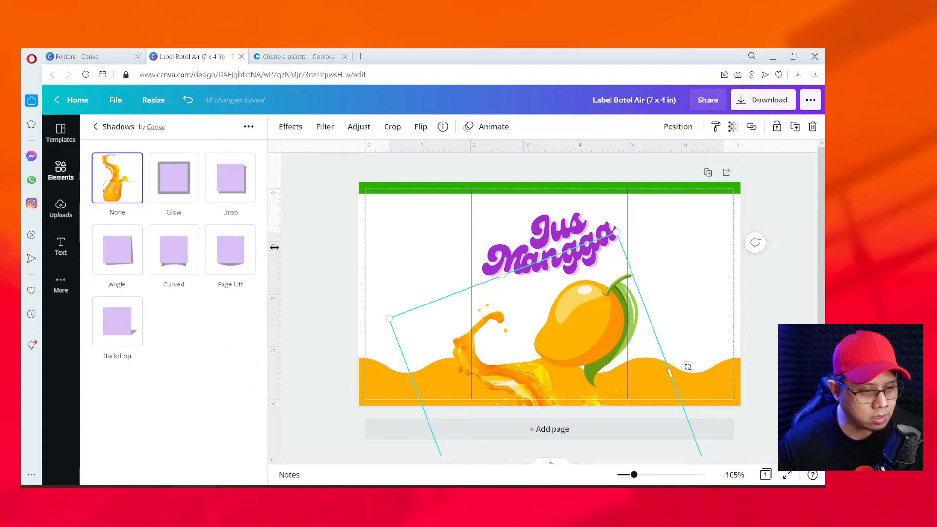
pyautogui.click(119, 265)
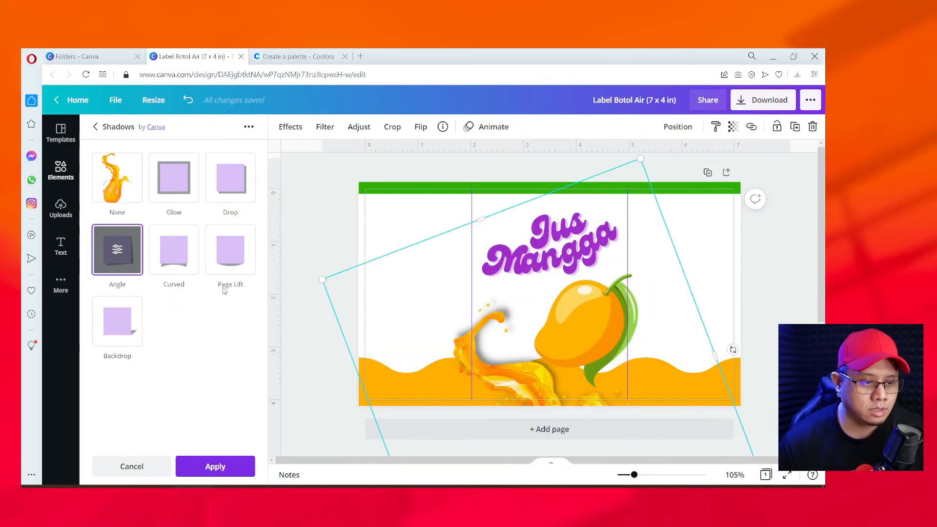
pyautogui.click(118, 250)
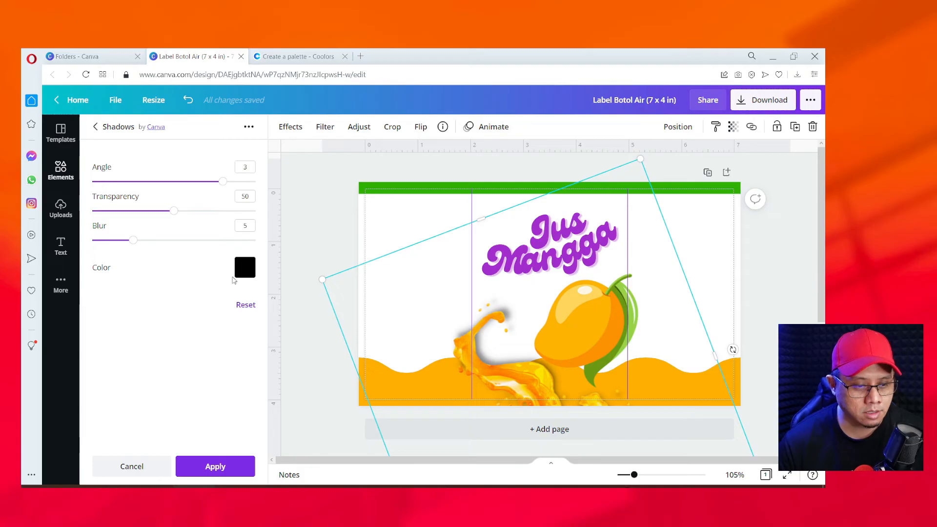
pyautogui.click(244, 267)
pyautogui.click(300, 314)
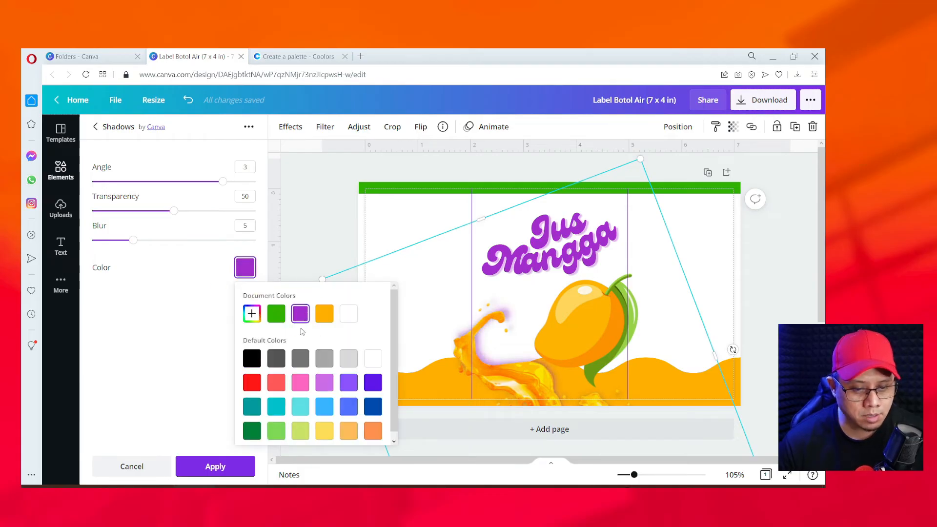
pyautogui.click(325, 321)
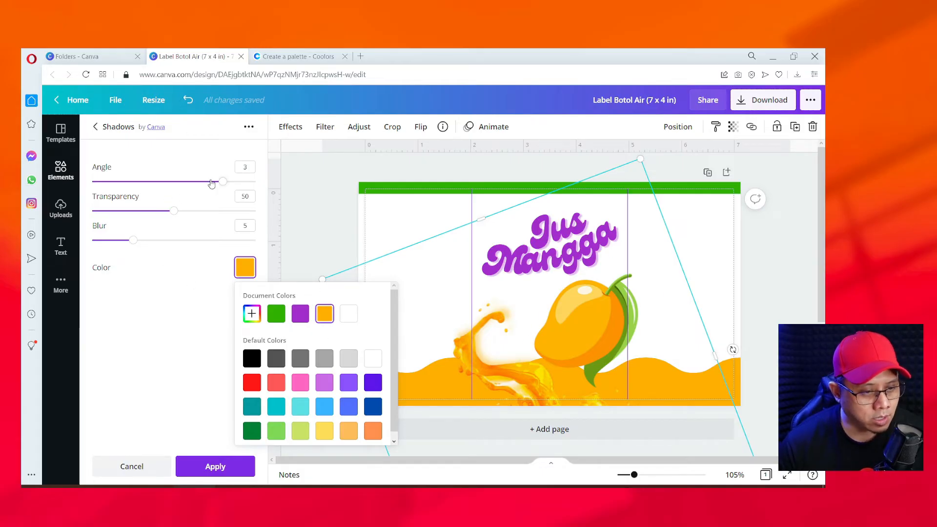
pyautogui.moveTo(223, 182); pyautogui.dragTo(291, 201)
pyautogui.moveTo(190, 212); pyautogui.dragTo(150, 220)
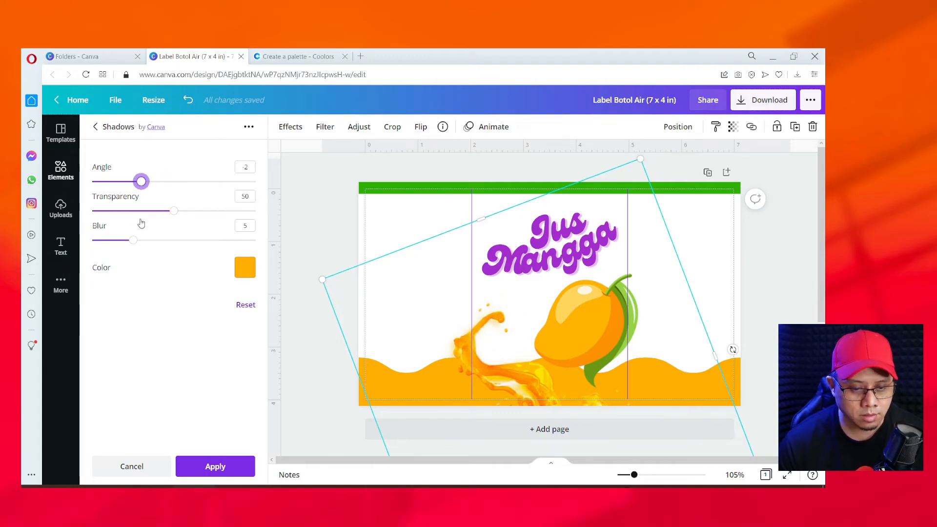
# Change the splash shadow to a deeper custom orange, about #FF7300, and apply the effect.
pyautogui.click(239, 273)
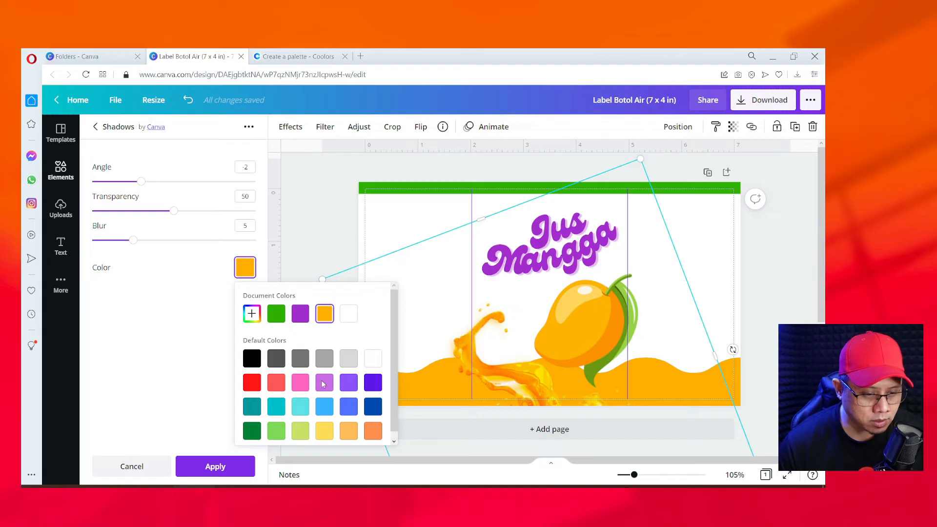
pyautogui.moveTo(394, 362); pyautogui.dragTo(395, 417)
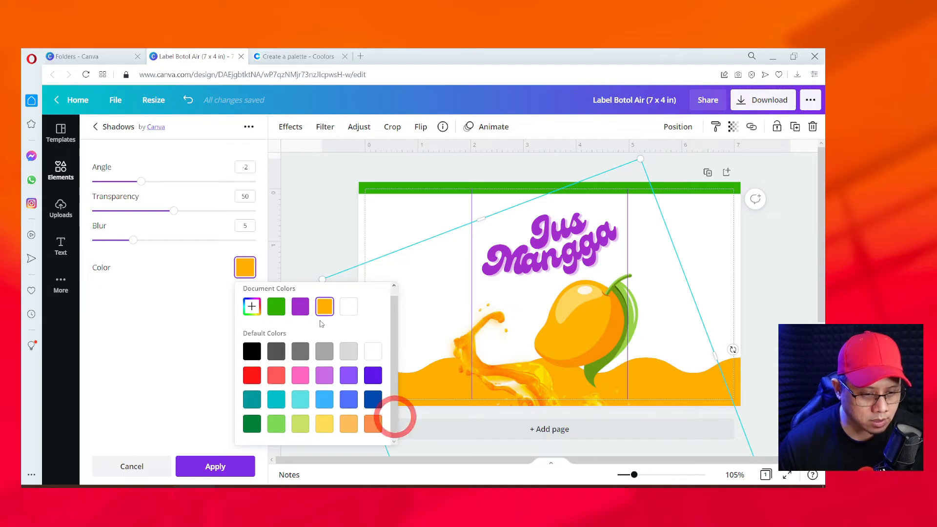
pyautogui.click(252, 307)
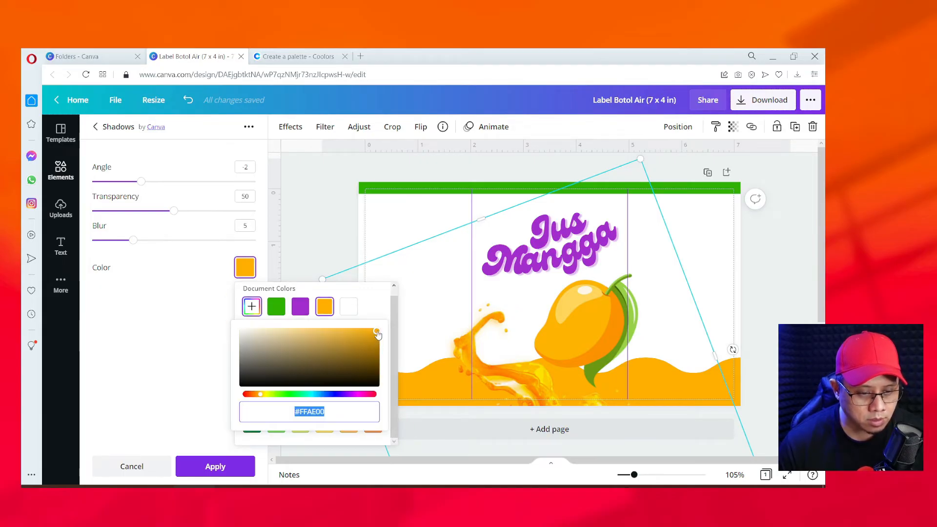
pyautogui.click(255, 394)
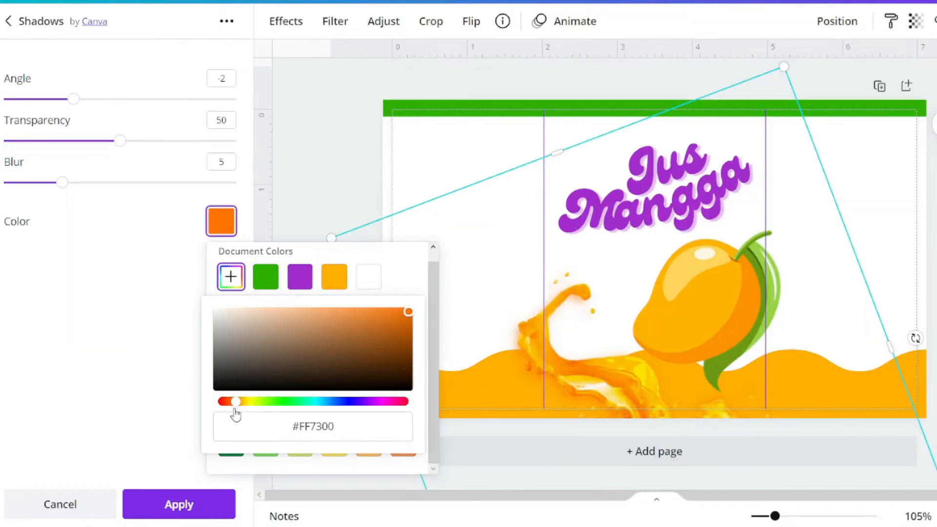
pyautogui.click(365, 331)
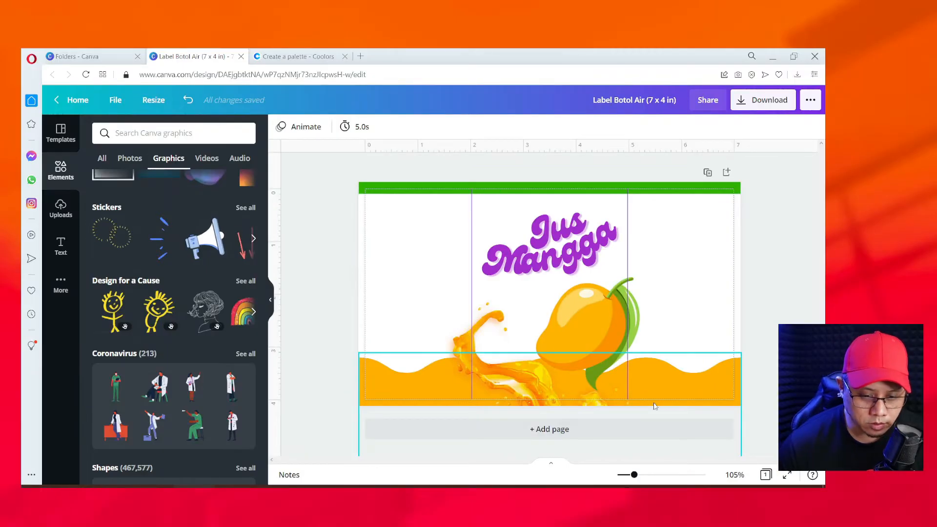
# Lower the wavy shape slightly at the label's lower edge and recolour it with the document's purple.
pyautogui.moveTo(654, 390)
pyautogui.mouseDown()
pyautogui.moveTo(654, 409)
pyautogui.moveTo(653, 389)
pyautogui.mouseUp()
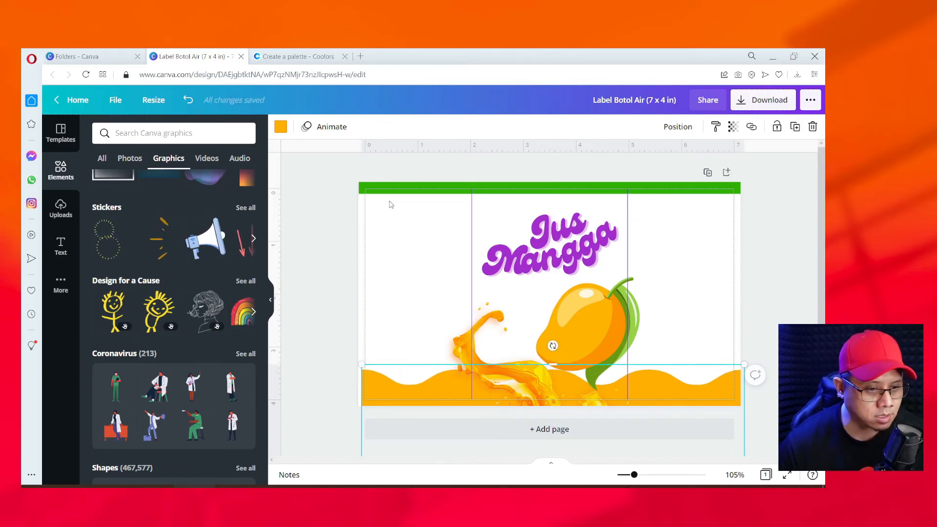
pyautogui.click(280, 125)
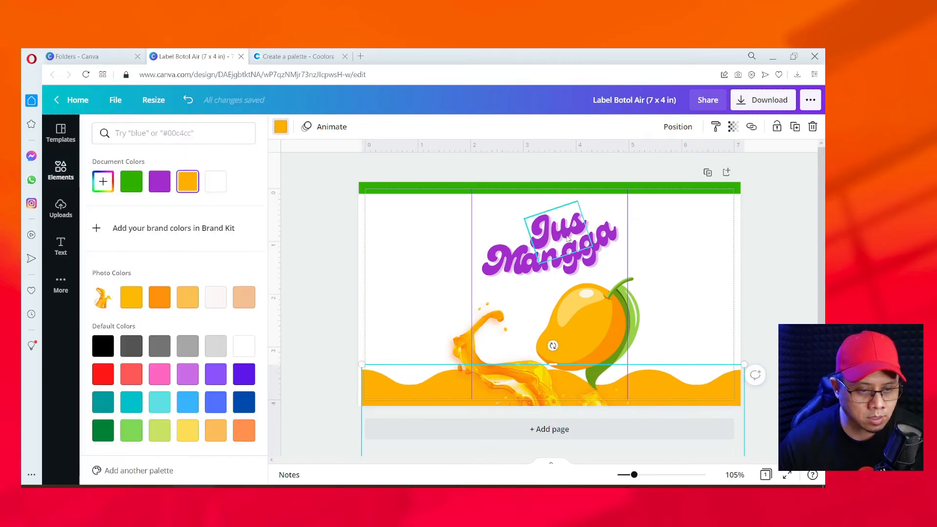
pyautogui.click(160, 181)
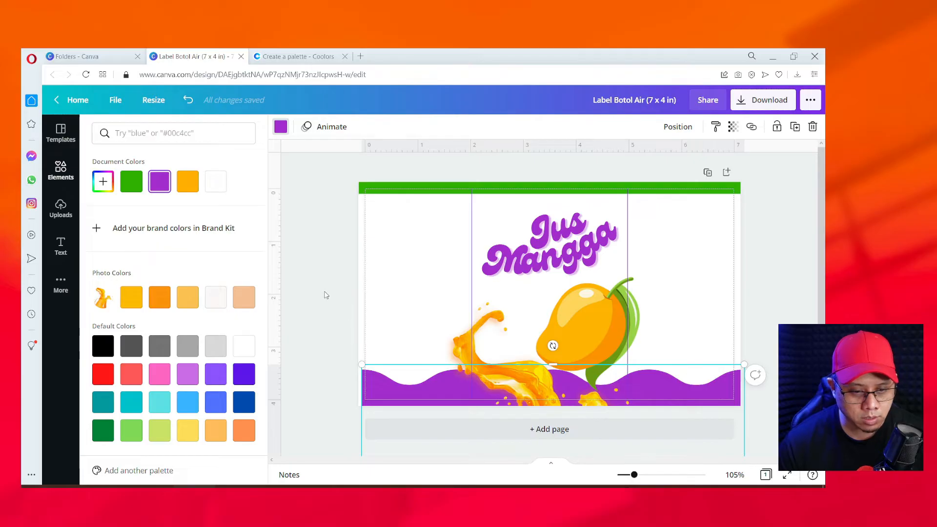
pyautogui.click(326, 295)
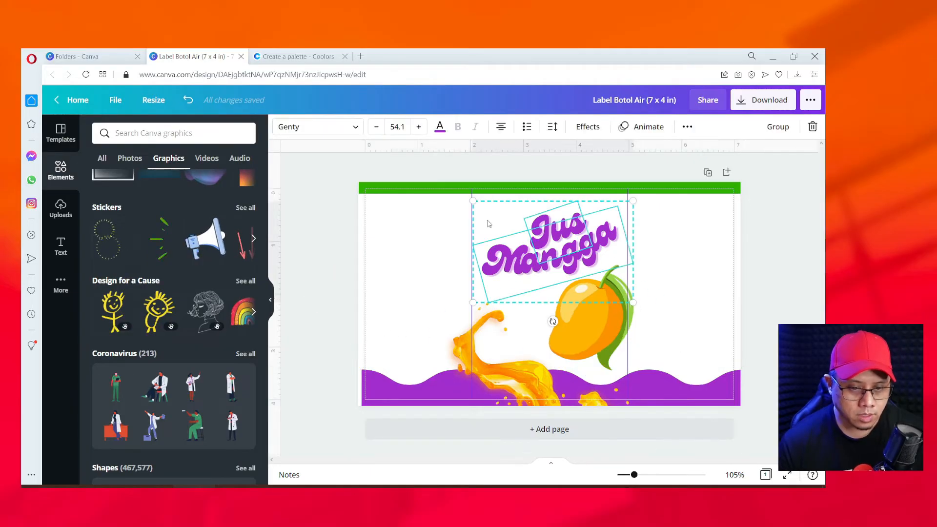
# Select "Jus" and "Mangga" together, move them down closer to the mango, and group them.
pyautogui.click(484, 207)
pyautogui.click(556, 217)
pyautogui.keyDown('shift'); pyautogui.click(506, 268); pyautogui.keyUp('shift')
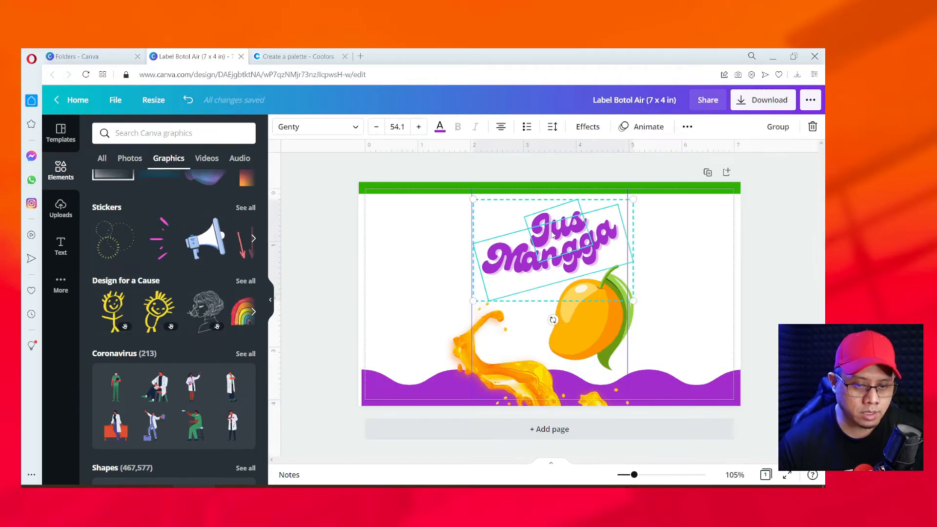
pyautogui.moveTo(553, 234); pyautogui.dragTo(547, 268)
pyautogui.click(776, 130)
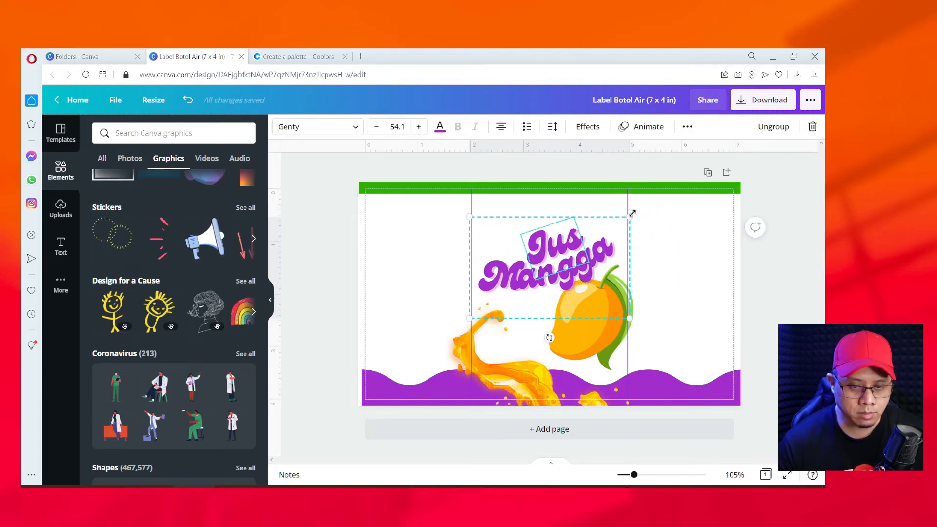
# Shrink the "Jus Mangga" title to font size 49 and centre it in the middle panel just above the mango.
pyautogui.moveTo(630, 217)
pyautogui.mouseDown()
pyautogui.moveTo(593, 237)
pyautogui.moveTo(632, 204)
pyautogui.moveTo(616, 227)
pyautogui.mouseUp()
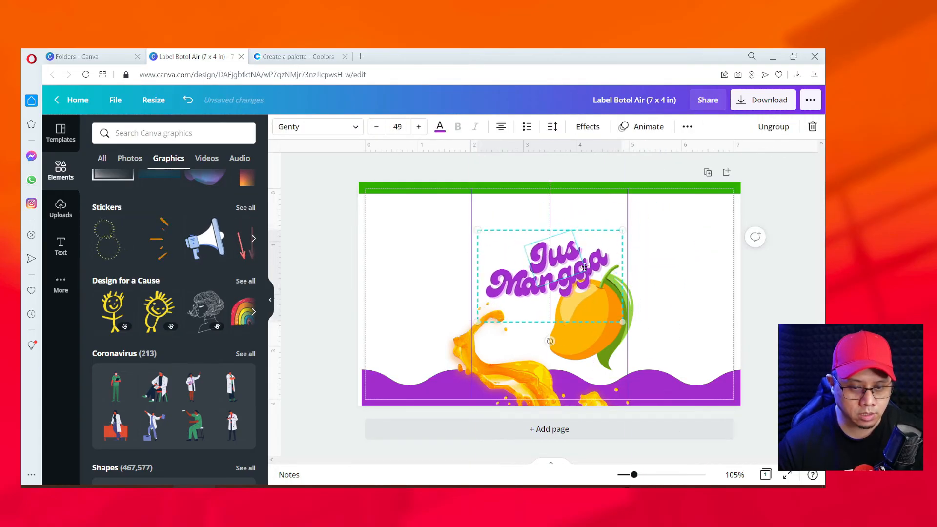
pyautogui.moveTo(574, 264); pyautogui.dragTo(582, 257)
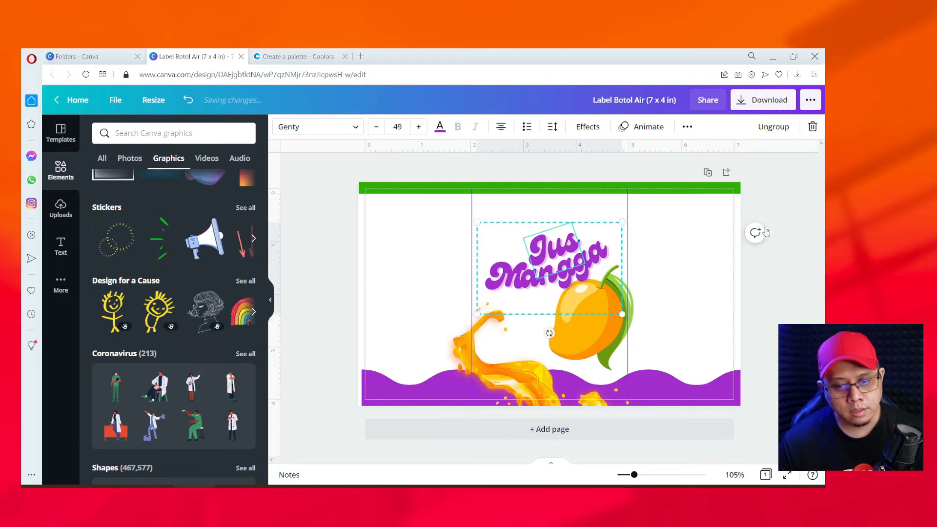
pyautogui.click(745, 186)
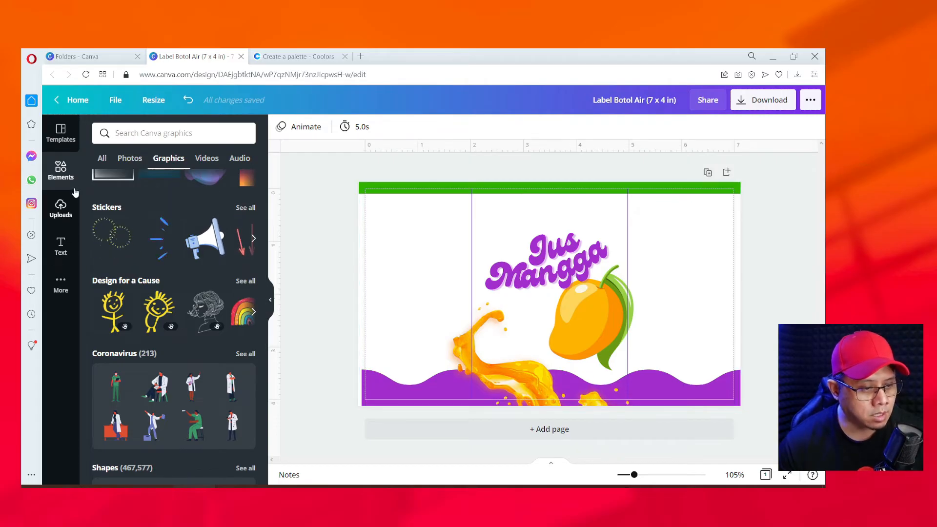
# Add a red circle about 0.8 in wide near the middle panel's upper-left corner, above the title.
pyautogui.click(61, 171)
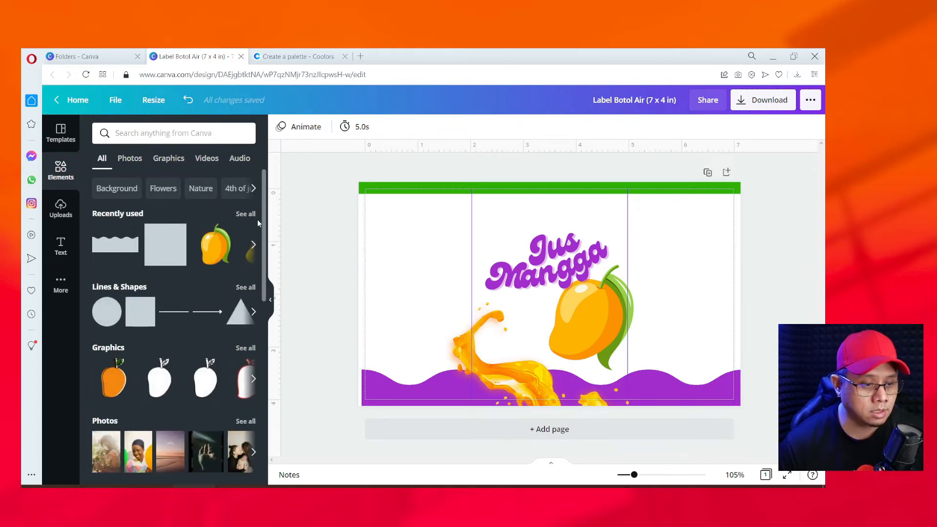
pyautogui.click(107, 311)
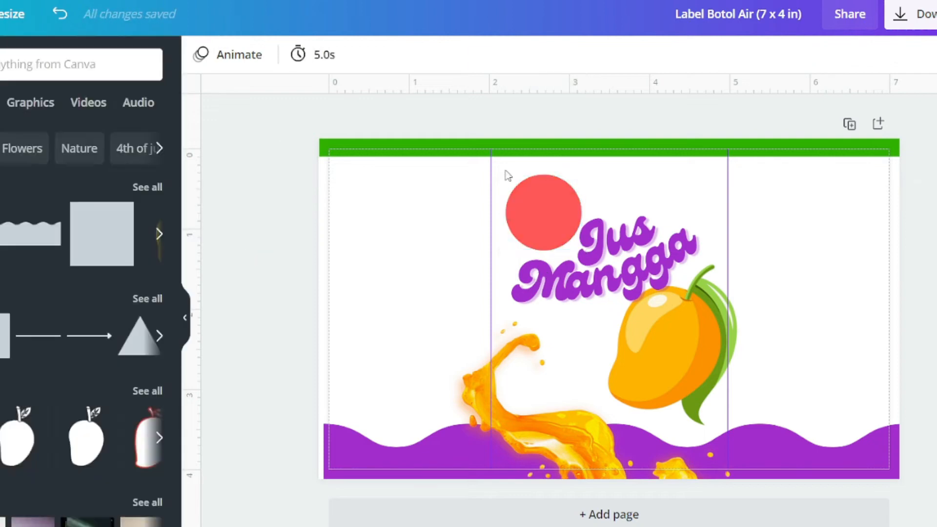
pyautogui.moveTo(581, 250); pyautogui.dragTo(564, 235)
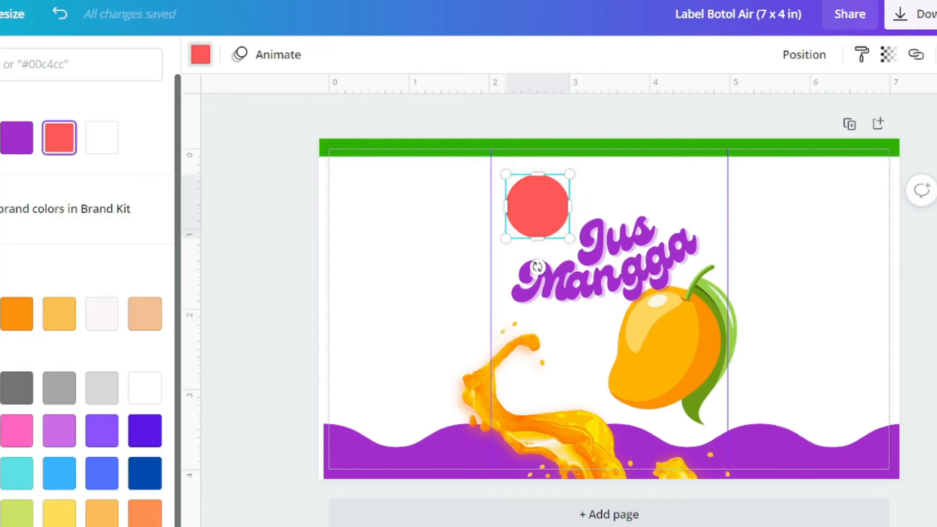
pyautogui.press('Escape')
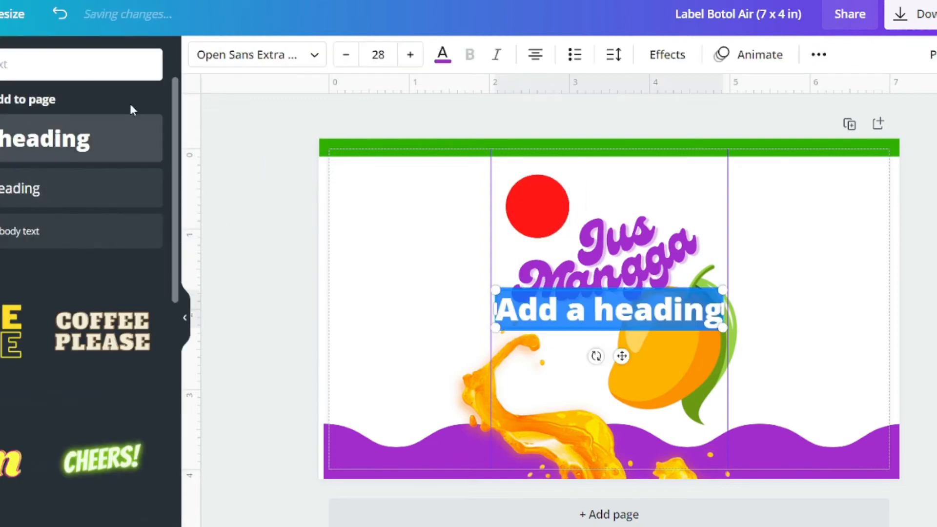
# Add a heading reading "Noor", shrink it to size 22.1 to fit over the red circle, and colour it white.
pyautogui.write('Noor')
pyautogui.moveTo(644, 326); pyautogui.dragTo(548, 253)
pyautogui.click(443, 55)
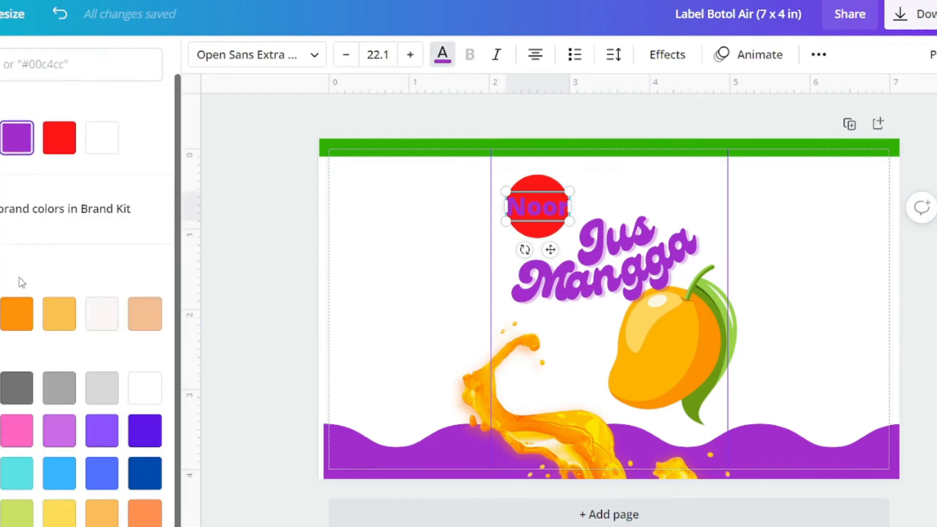
pyautogui.click(100, 138)
# Set the "Noor" text to the Genty font, tilt it slightly upward and centre it within the red circle.
pyautogui.click(256, 54)
pyautogui.click(145, 200)
pyautogui.click(35, 389)
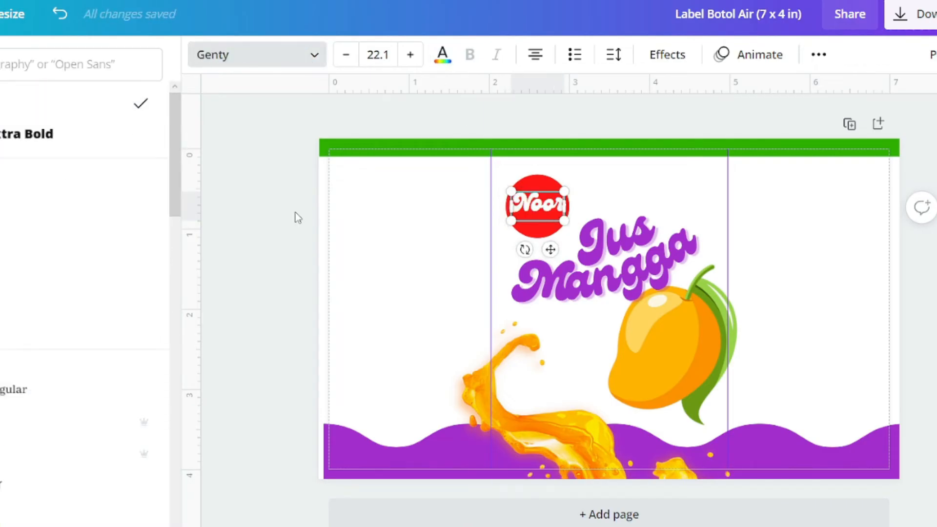
pyautogui.click(520, 203)
pyautogui.moveTo(525, 249); pyautogui.dragTo(534, 250)
pyautogui.moveTo(536, 206); pyautogui.dragTo(536, 214)
pyautogui.click(923, 131)
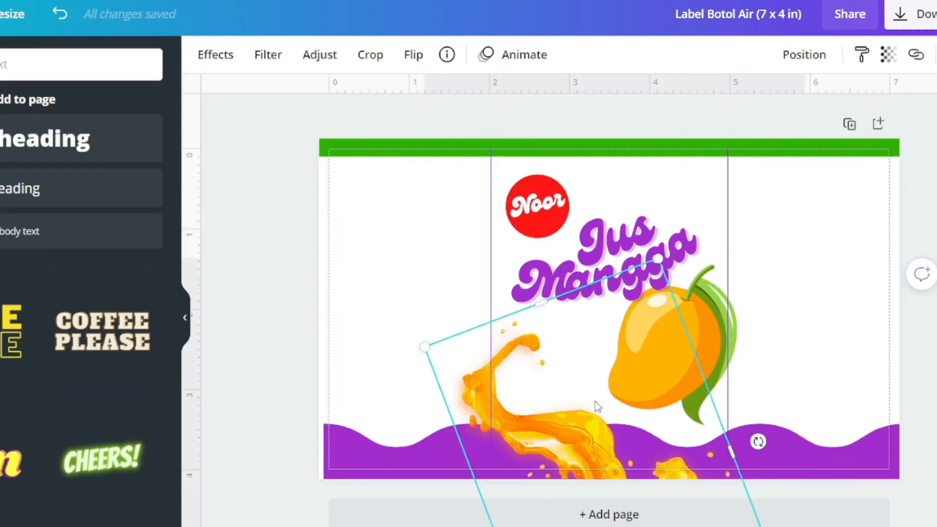
# Shift the juice splash slightly left and add a green circle about 1.6 in wide beneath the title, overlapping the mango.
pyautogui.moveTo(599, 409); pyautogui.dragTo(715, 293)
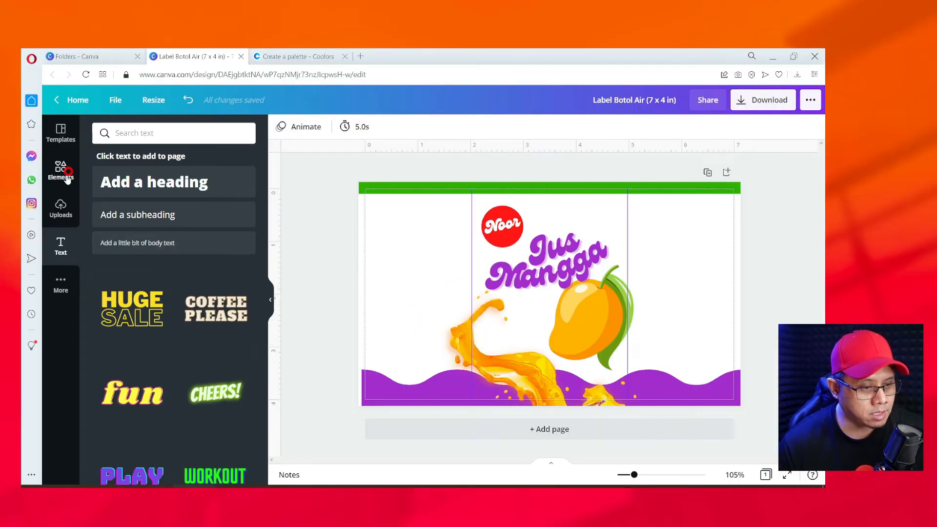
pyautogui.click(68, 179)
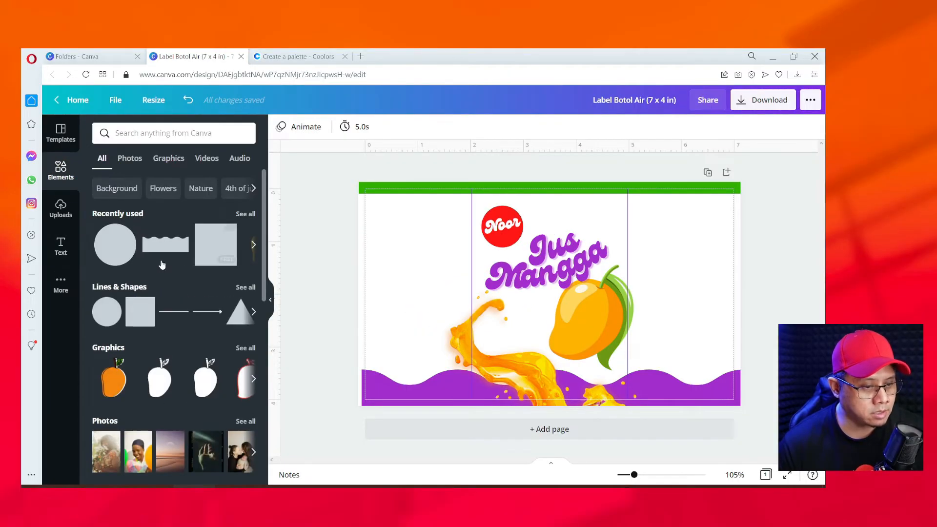
pyautogui.click(111, 248)
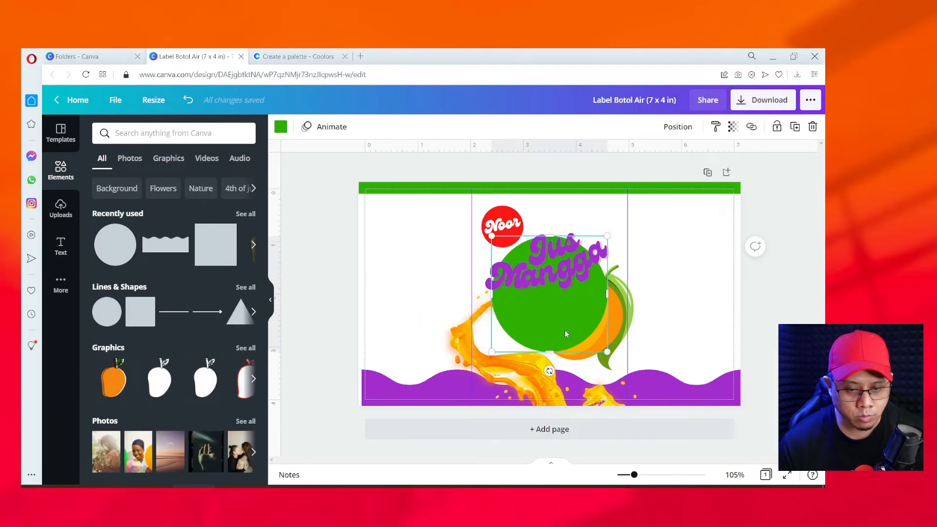
pyautogui.moveTo(565, 334); pyautogui.dragTo(561, 371)
pyautogui.moveTo(602, 272); pyautogui.dragTo(578, 314)
pyautogui.moveTo(532, 350); pyautogui.dragTo(547, 336)
# Send the green circle behind the mango and move the juice splash to the label's lower-left corner.
pyautogui.click(678, 127)
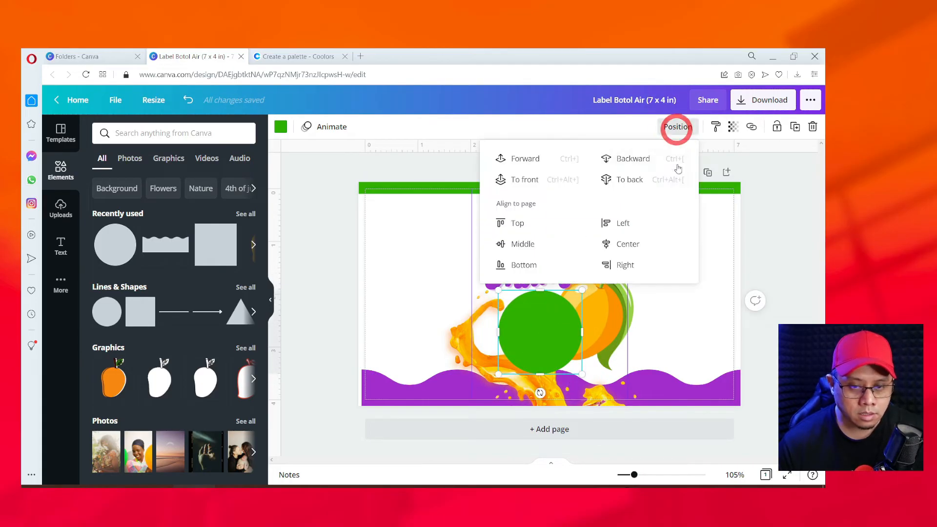
pyautogui.click(623, 168)
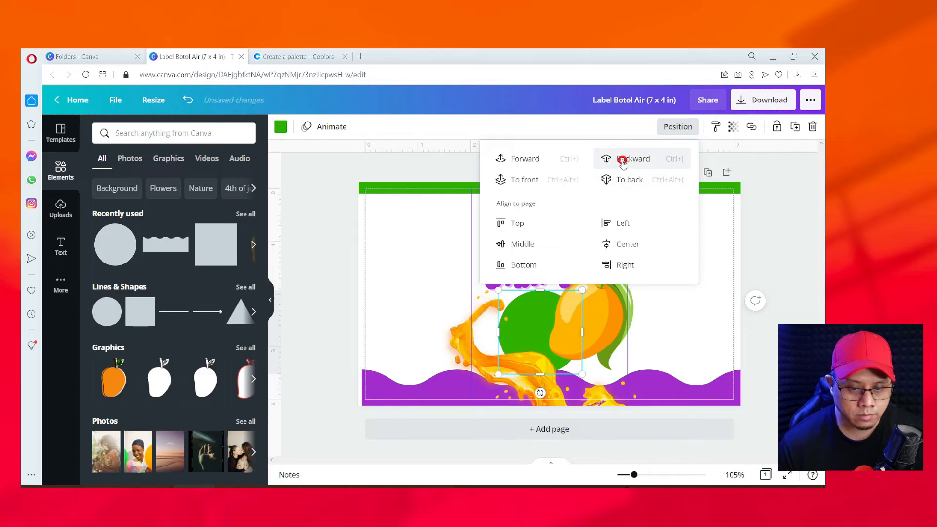
pyautogui.click(577, 315)
pyautogui.moveTo(509, 331); pyautogui.dragTo(357, 320)
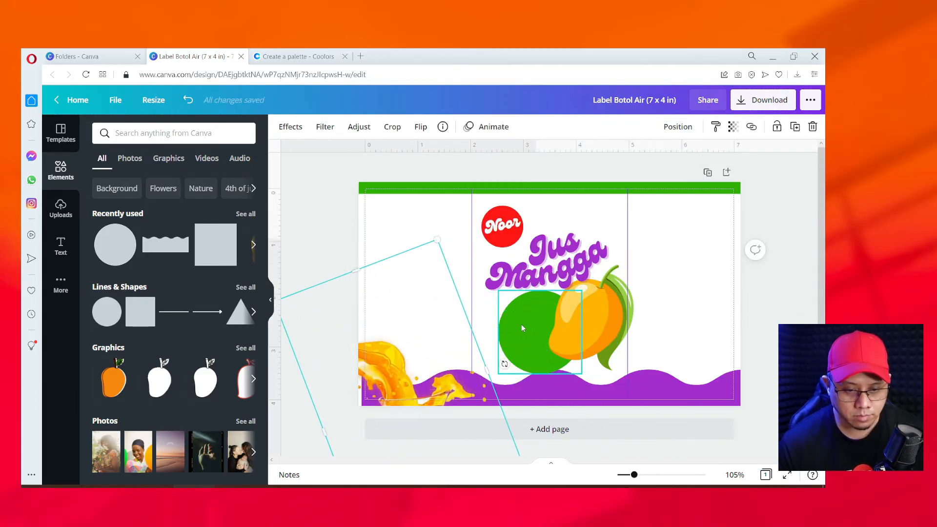
# Shrink the green circle to about 1.1 in wide and place it beside the mango, beneath the title.
pyautogui.click(522, 329)
pyautogui.moveTo(583, 290); pyautogui.dragTo(557, 316)
pyautogui.moveTo(522, 344); pyautogui.dragTo(531, 322)
pyautogui.click(297, 237)
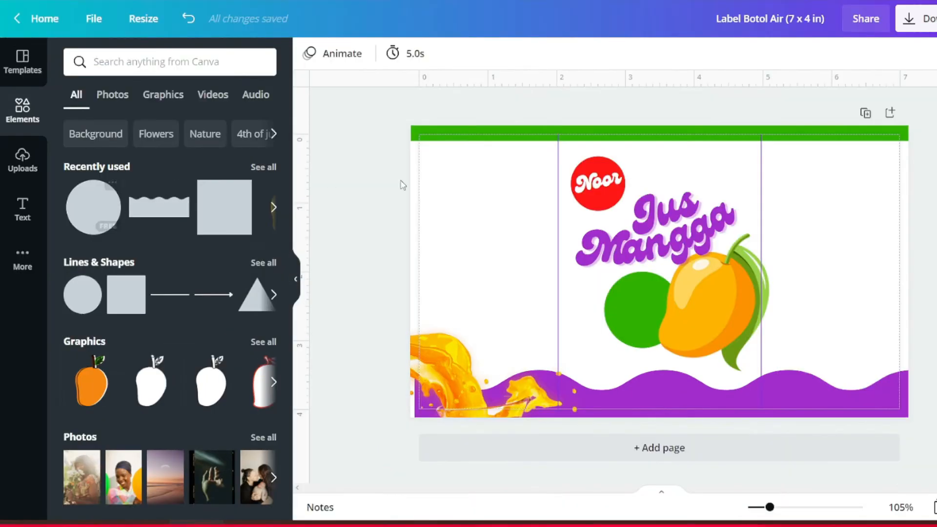
# Add a circle outline from the lines and shapes, shrink it to about 1.5 in, and centre it around the green circle.
pyautogui.click(261, 264)
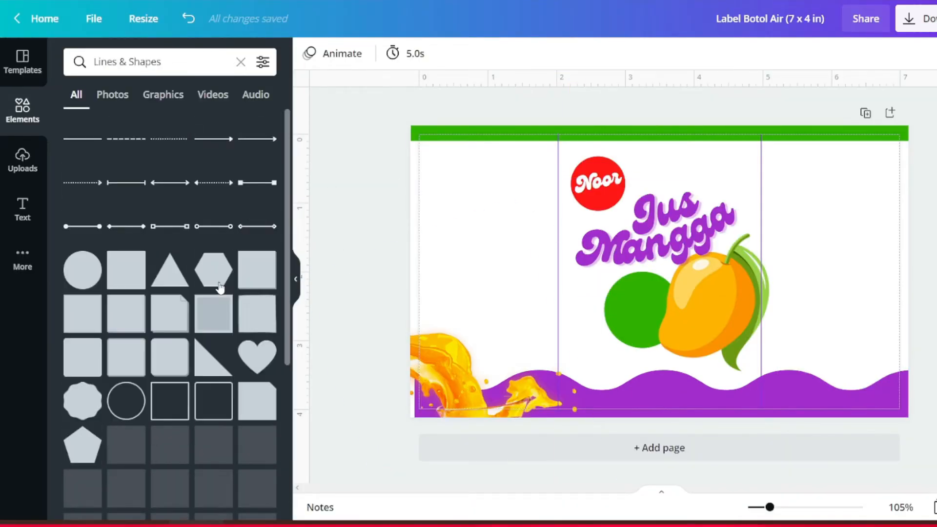
pyautogui.scroll(-2, 198, 309)
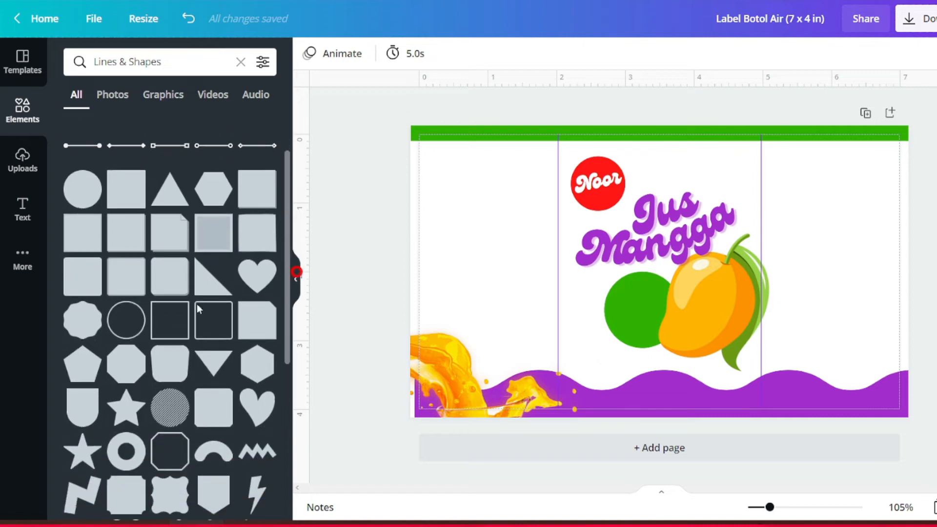
pyautogui.click(128, 326)
pyautogui.moveTo(709, 215); pyautogui.dragTo(715, 232)
pyautogui.moveTo(741, 212); pyautogui.dragTo(699, 258)
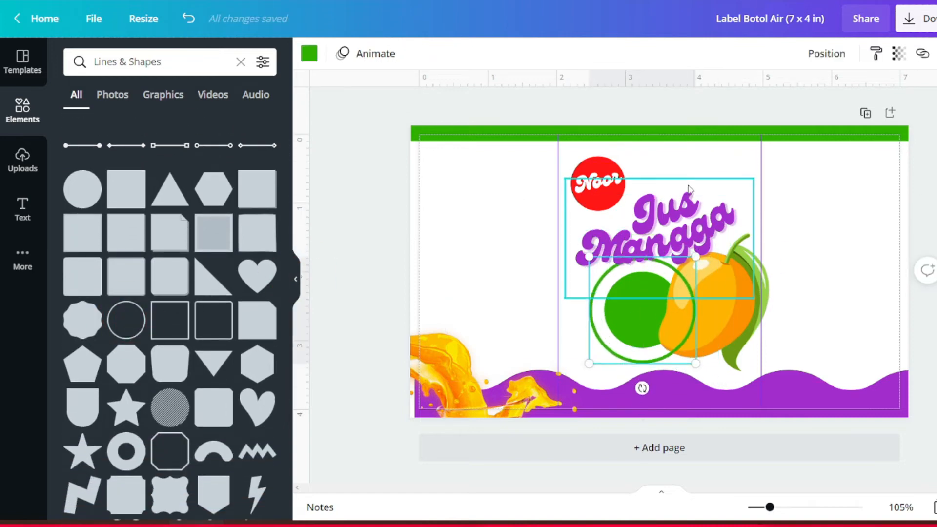
# Colour the circle outline with the default lime green and send it behind the mango.
pyautogui.click(309, 52)
pyautogui.click(114, 449)
pyautogui.click(827, 54)
pyautogui.click(764, 92)
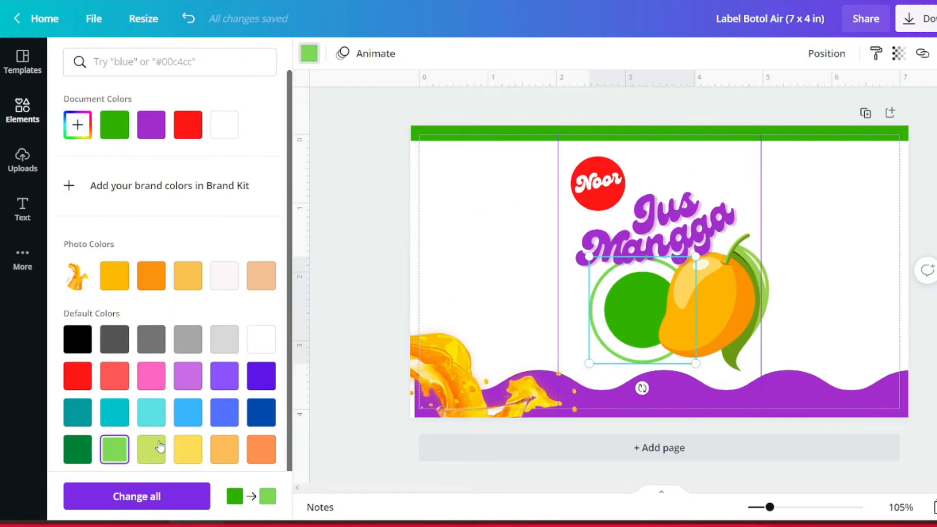
pyautogui.click(159, 446)
pyautogui.click(747, 122)
# Add a heading reading "100%" and move it onto the green circle.
pyautogui.click(22, 209)
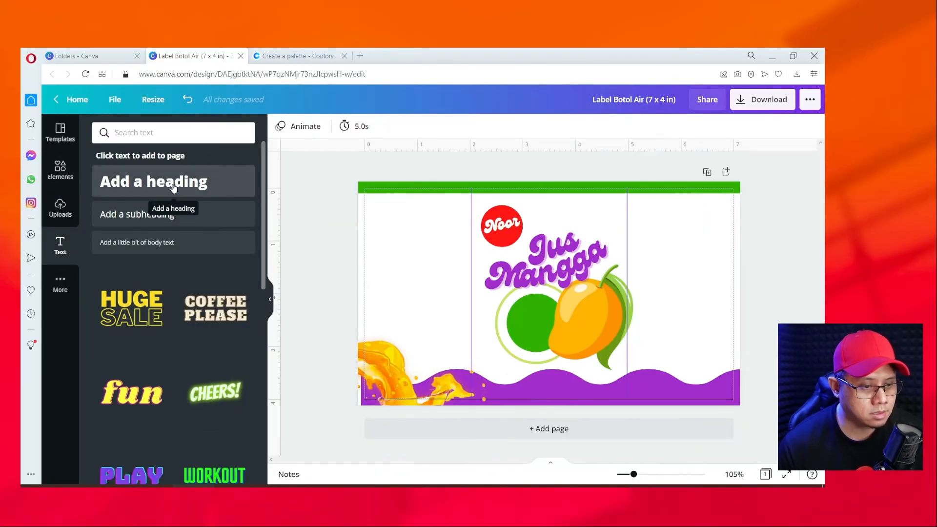
pyautogui.click(173, 188)
pyautogui.write('100%')
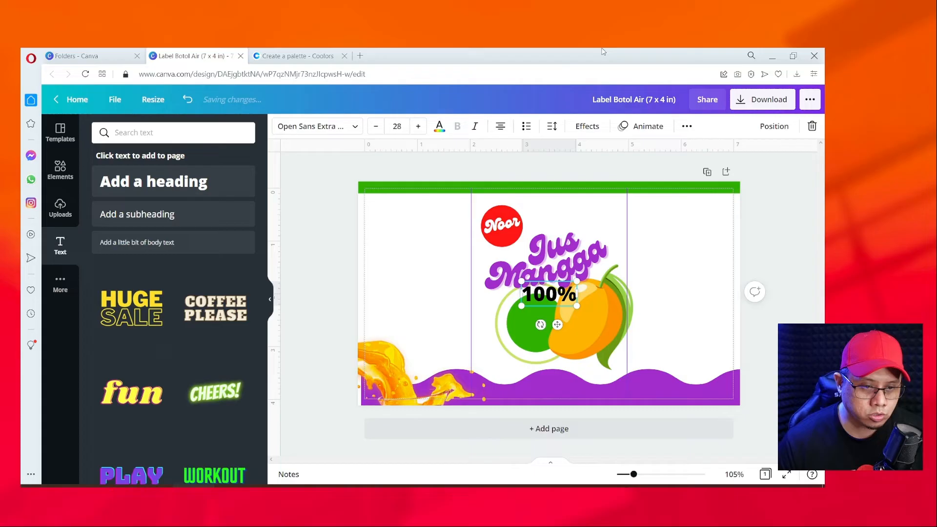
pyautogui.moveTo(549, 293); pyautogui.dragTo(544, 322)
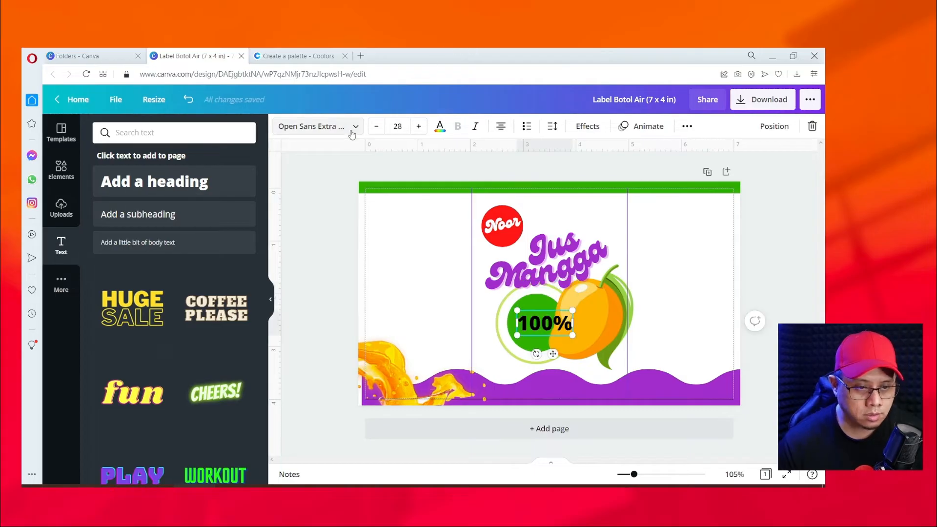
# Try the Bebas Neue font on the "100%" text, and settle on Antonio Bold.
pyautogui.click(355, 126)
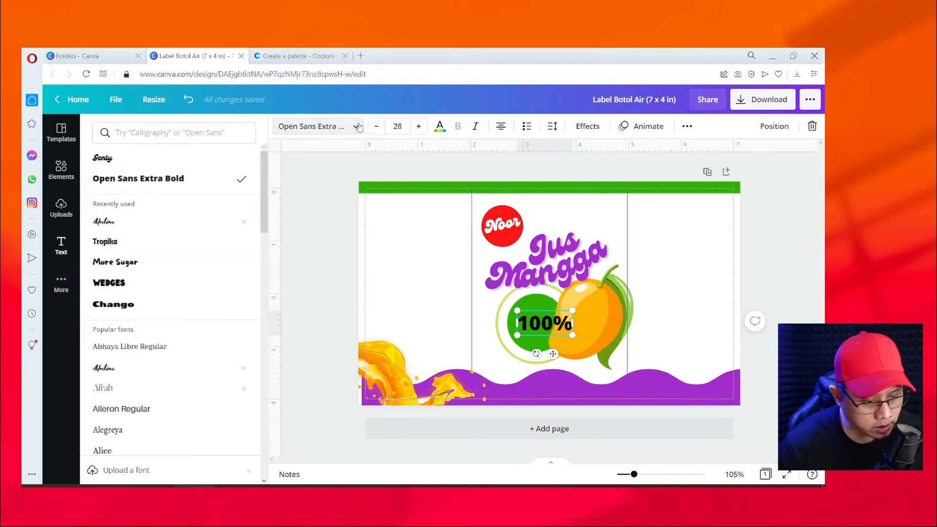
pyautogui.click(174, 132)
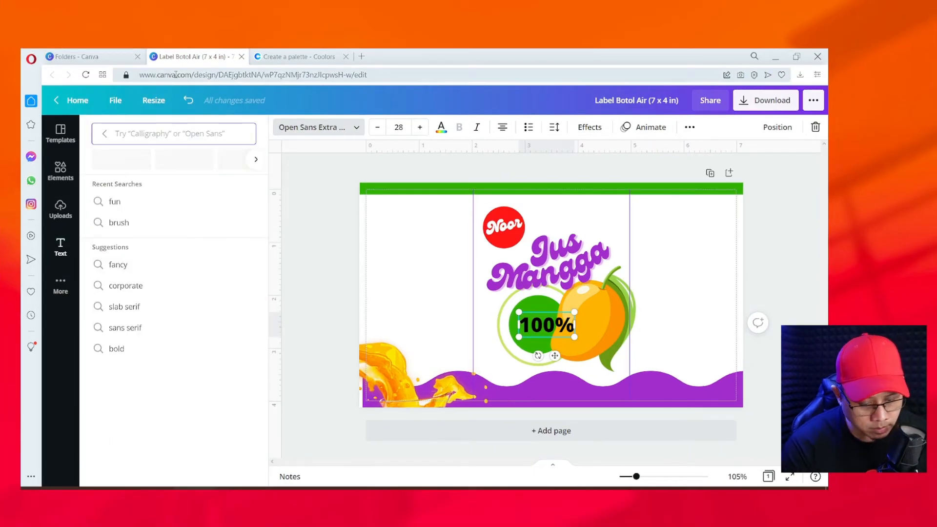
pyautogui.write('bebas')
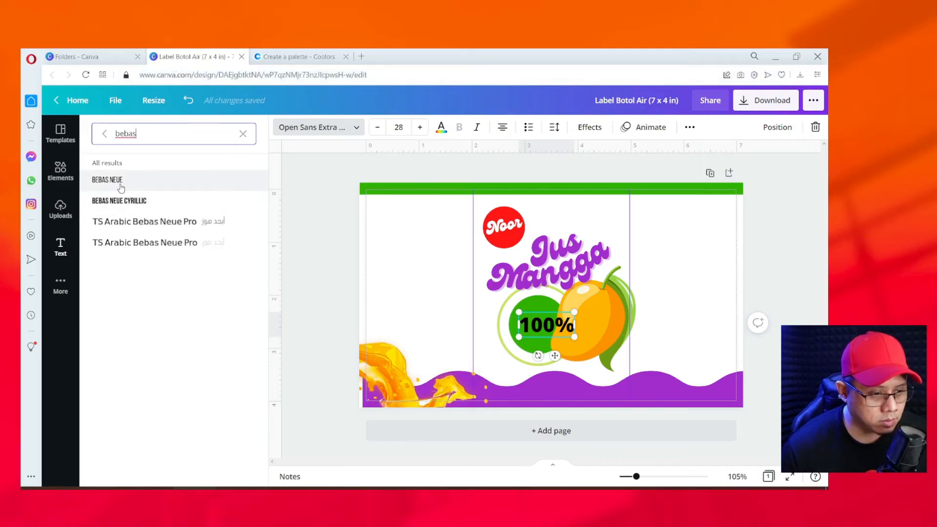
pyautogui.click(120, 181)
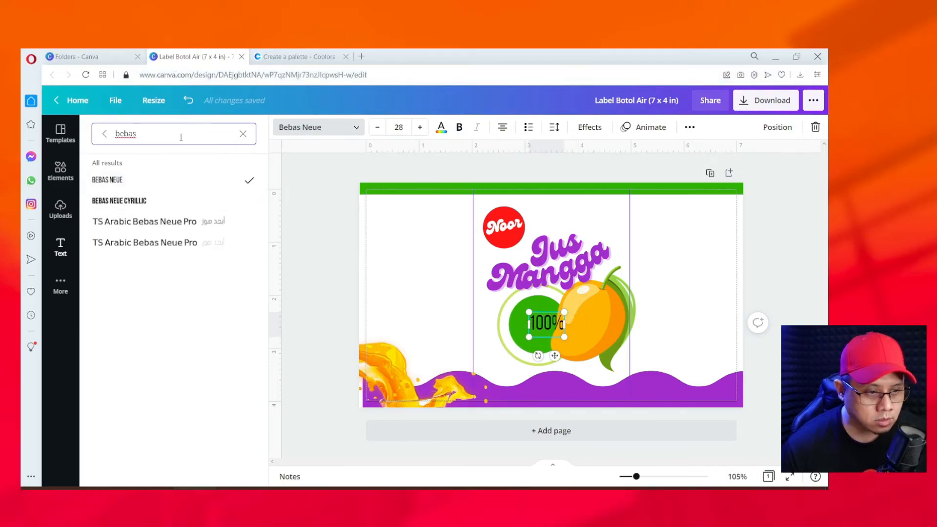
pyautogui.write('antonio')
pyautogui.click(107, 201)
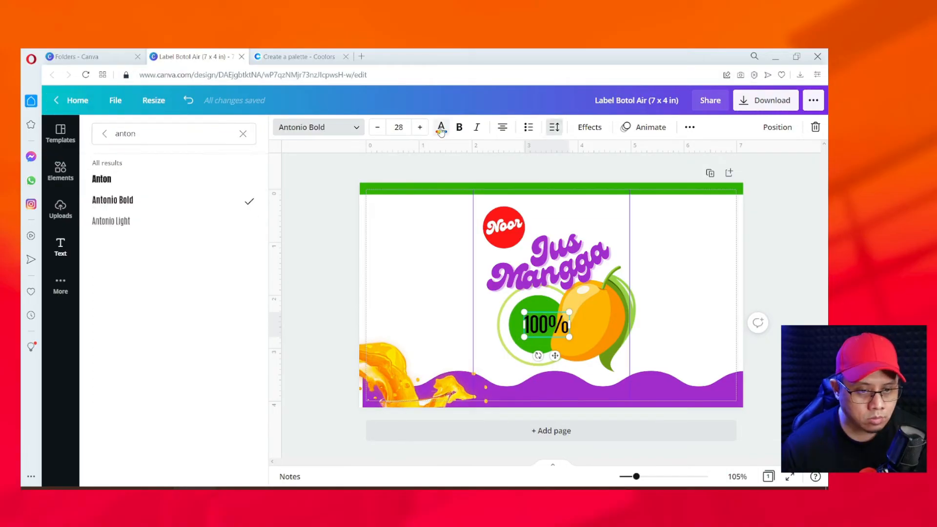
# Colour the "100%" text white and shrink it to size 21.4 so it fits inside the green circle.
pyautogui.click(442, 130)
pyautogui.click(441, 130)
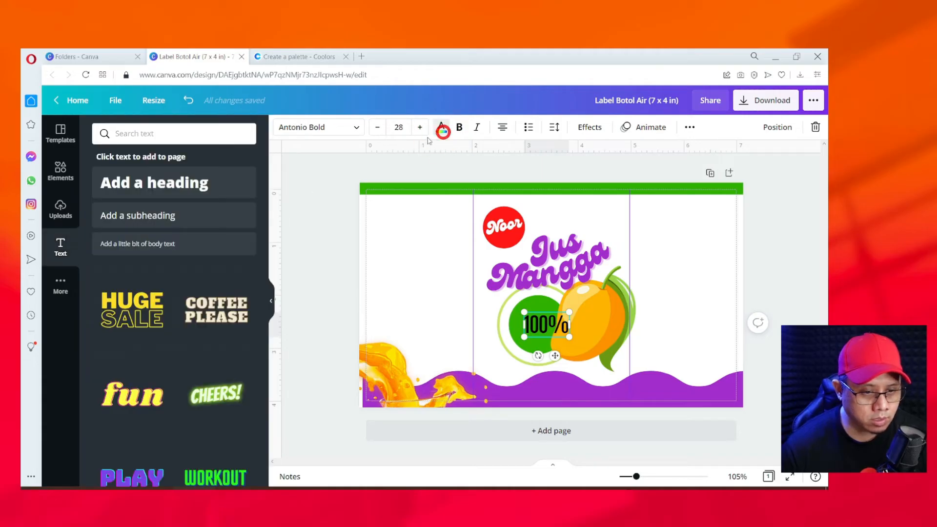
pyautogui.click(106, 213)
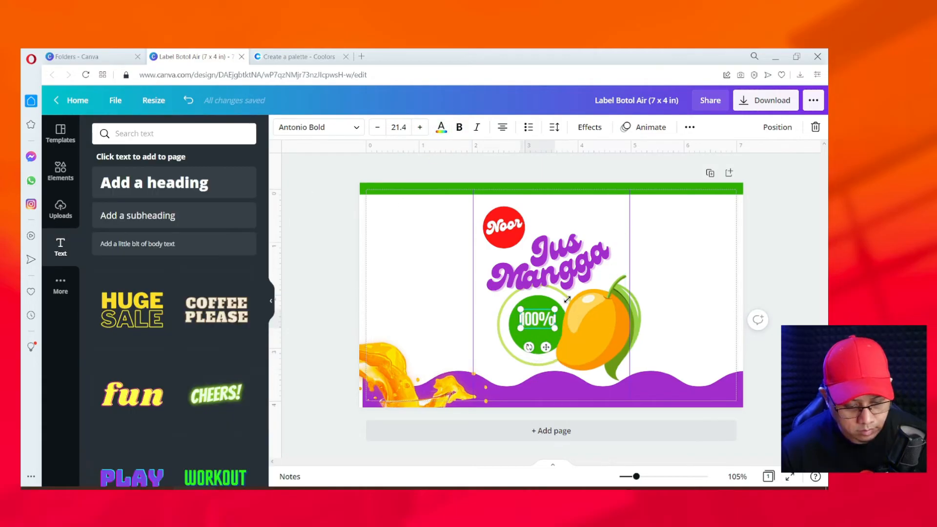
# Duplicate the "100%" text, change the copy to "ASLI", and place it directly beneath inside the green circle.
pyautogui.hotkey('ctrl', 'd')
pyautogui.moveTo(557, 358); pyautogui.dragTo(542, 367)
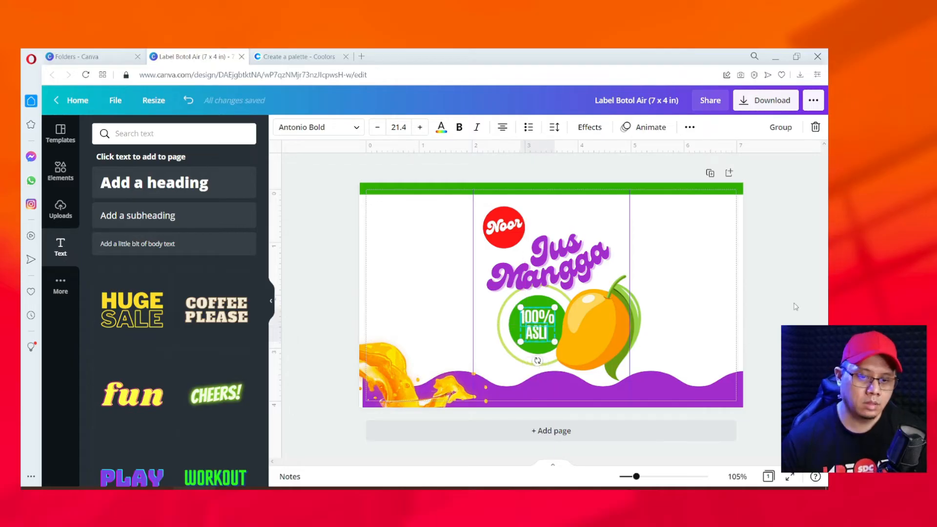
pyautogui.click(795, 307)
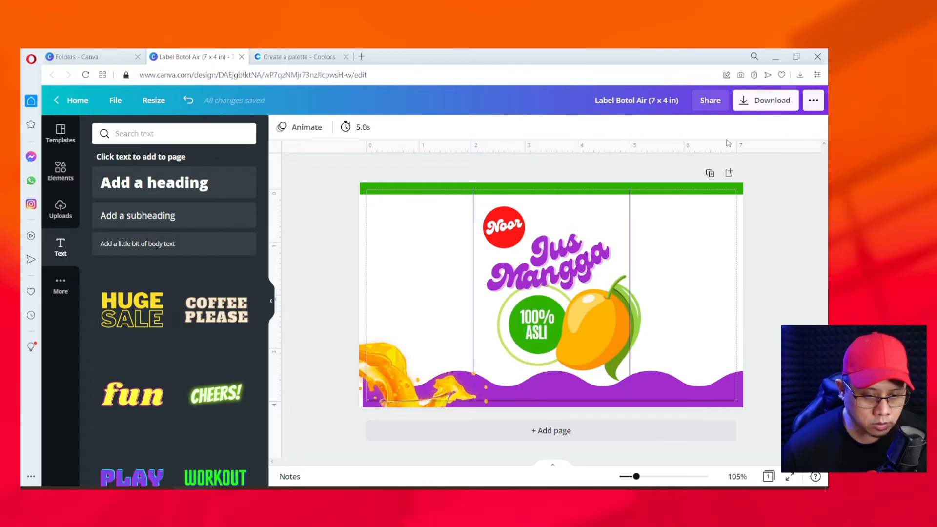
# Move the juice splash back toward the middle panel, and delete it from the label.
pyautogui.moveTo(486, 381)
pyautogui.mouseDown()
pyautogui.moveTo(490, 398)
pyautogui.moveTo(483, 381)
pyautogui.moveTo(503, 381)
pyautogui.mouseUp()
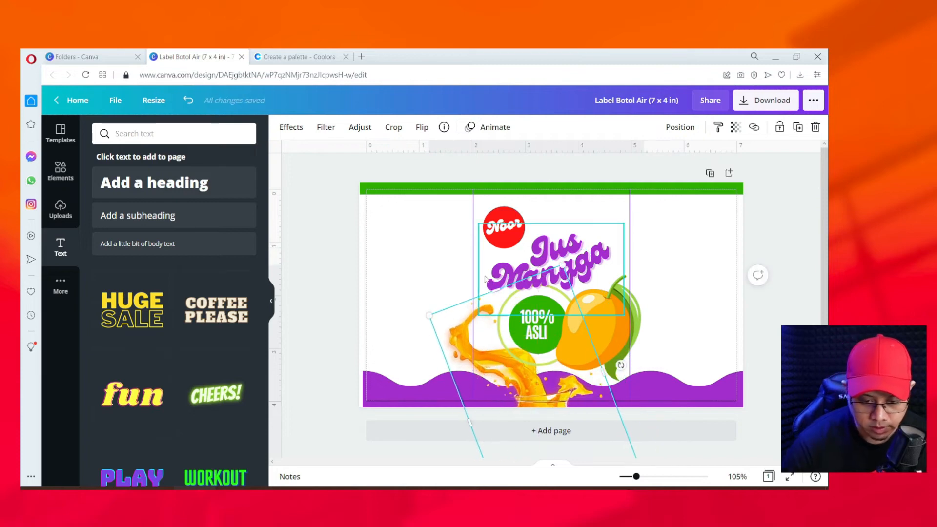
pyautogui.press('Delete')
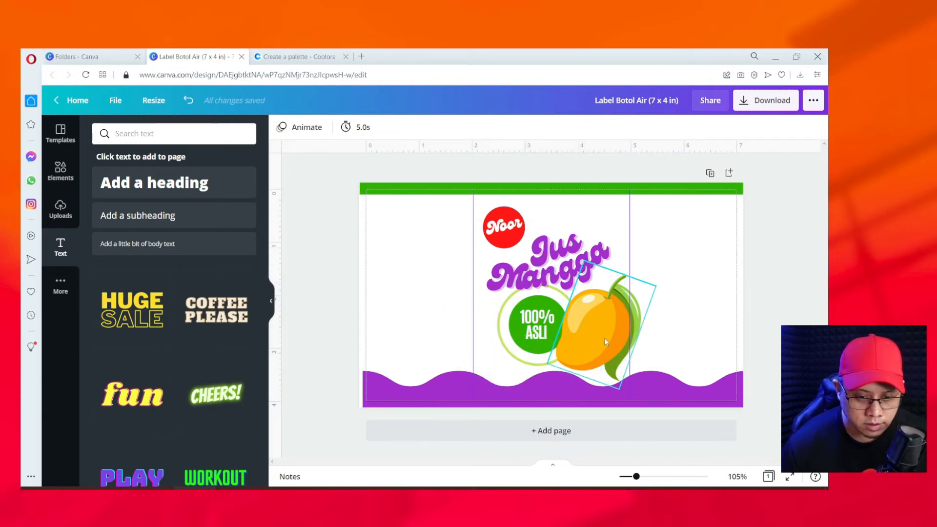
# Duplicate the mango, move the copy to the other side of the "100% ASLI" badge, flip it horizontally and tilt it.
pyautogui.click(605, 342)
pyautogui.hotkey('ctrl', 'd')
pyautogui.moveTo(614, 356); pyautogui.dragTo(493, 366)
pyautogui.click(316, 128)
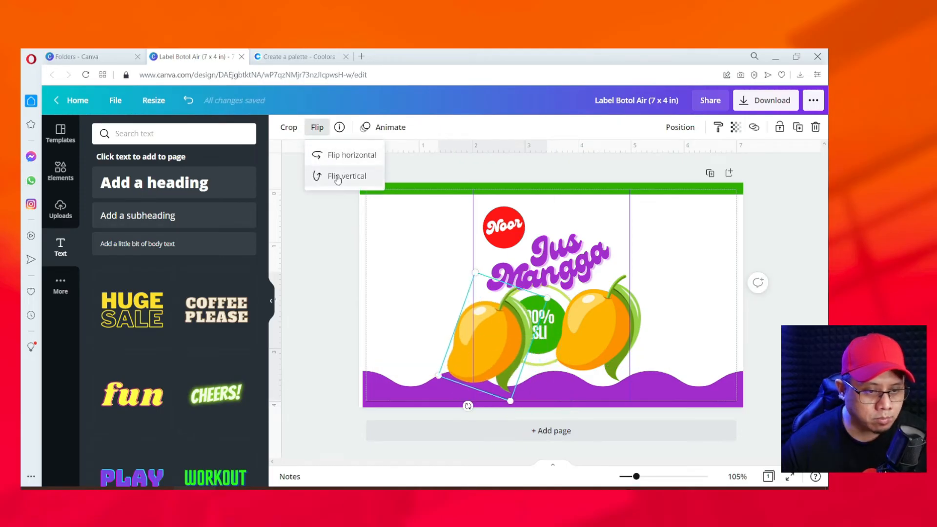
pyautogui.click(319, 155)
pyautogui.moveTo(467, 406); pyautogui.dragTo(526, 402)
# Place the original mango right of the "100% ASLI" badge and the flipped copy, made smaller, at the badge's lower left.
pyautogui.keyDown('shift'); pyautogui.click(587, 325); pyautogui.keyUp('shift')
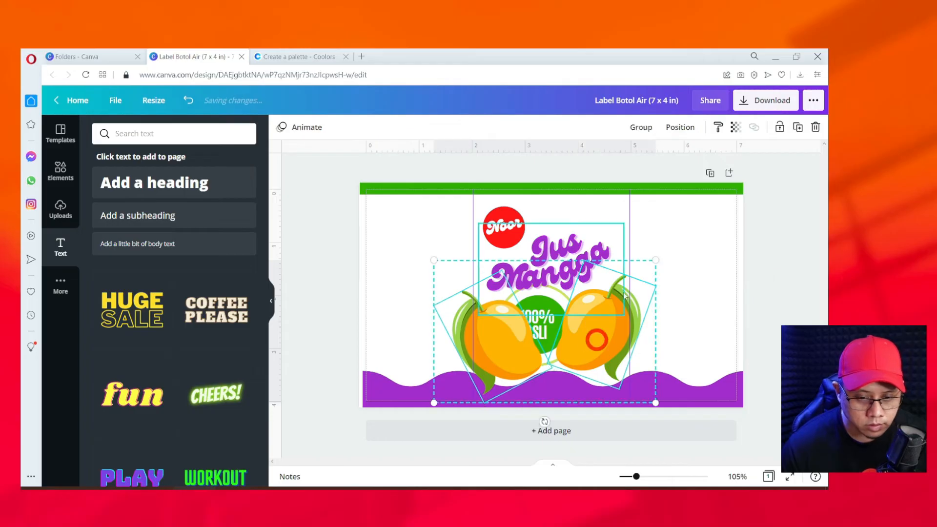
pyautogui.moveTo(655, 256); pyautogui.dragTo(629, 307)
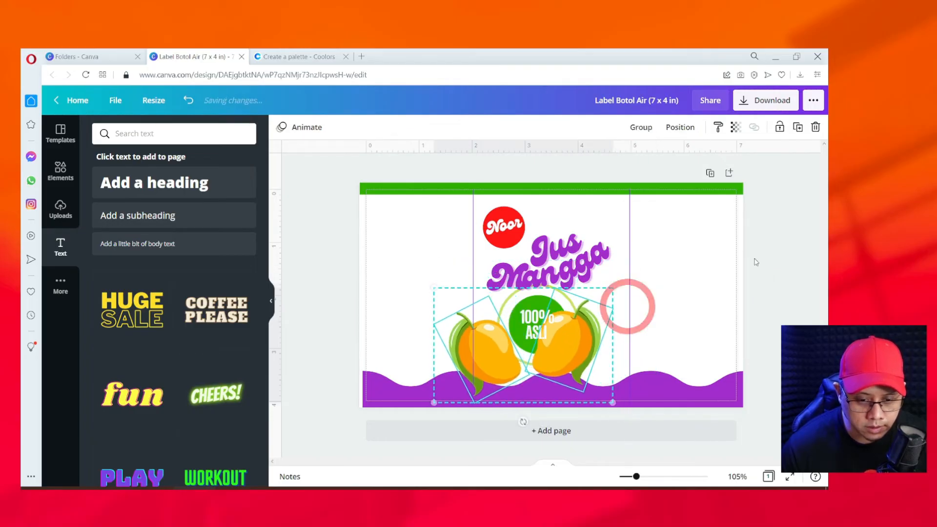
pyautogui.click(629, 308)
pyautogui.moveTo(574, 355); pyautogui.dragTo(602, 345)
pyautogui.moveTo(498, 370); pyautogui.dragTo(511, 375)
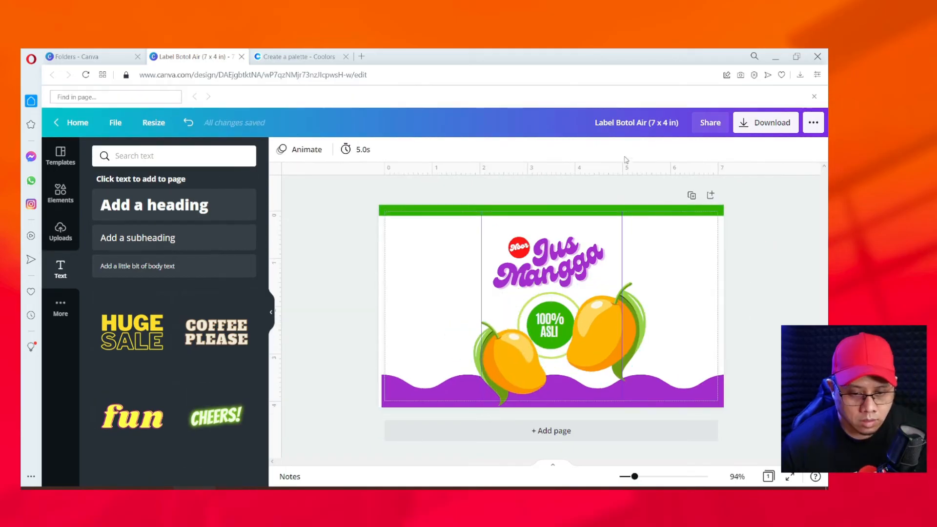
# Add a white "550ml" text in Antonio Bold, size 10.9, on the purple wave below the larger mango.
pyautogui.click(183, 205)
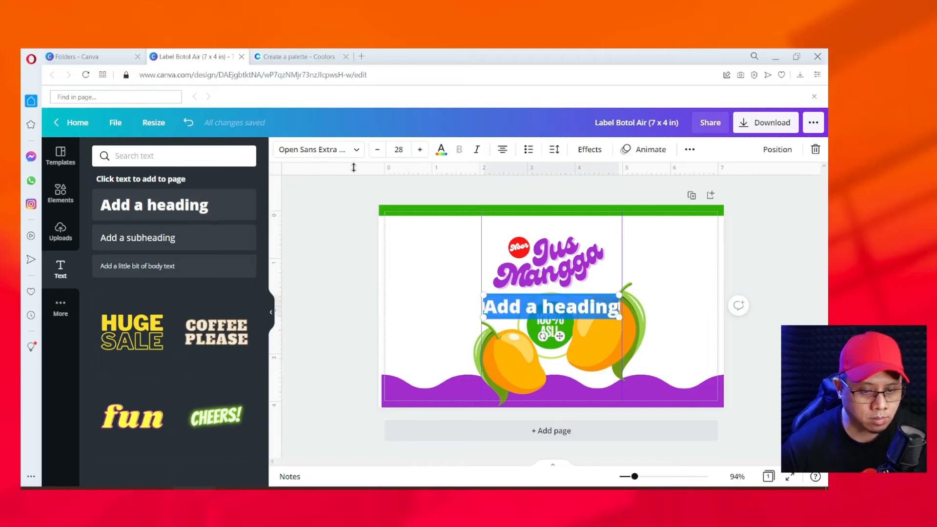
pyautogui.click(337, 149)
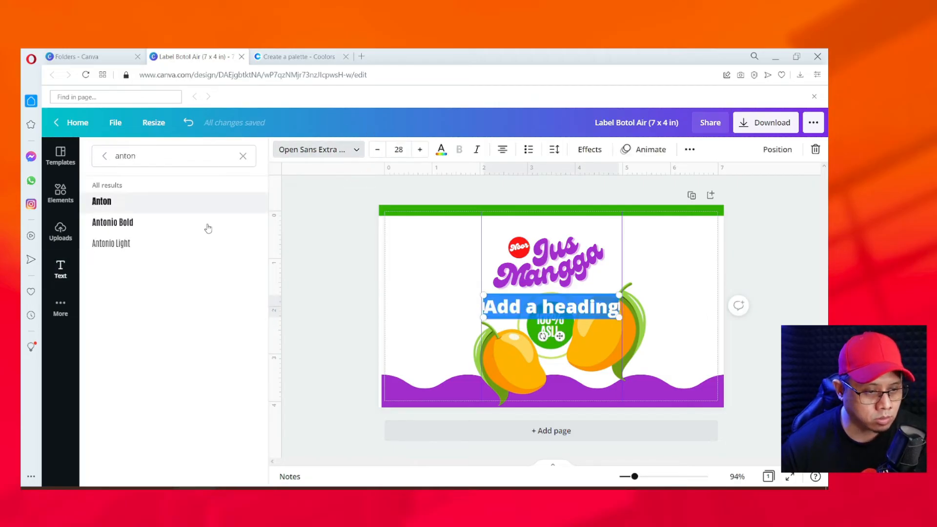
pyautogui.click(132, 223)
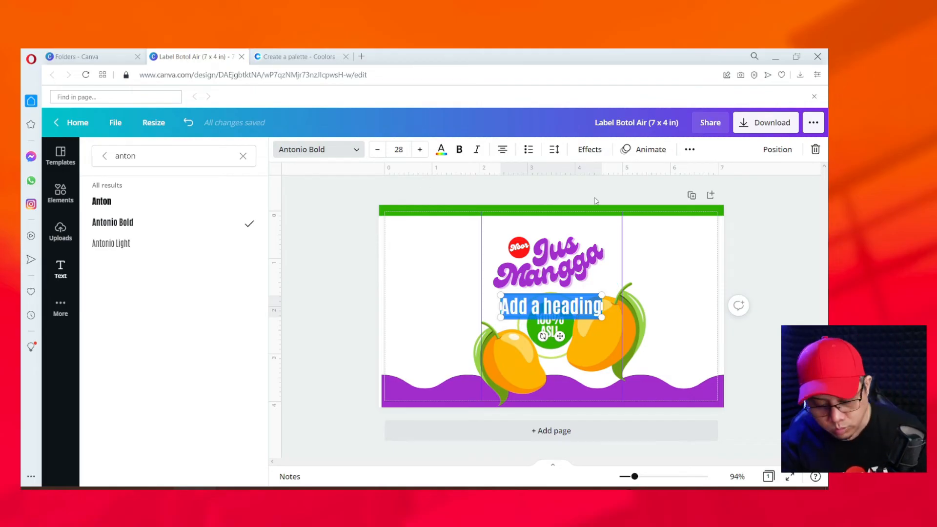
pyautogui.write('550')
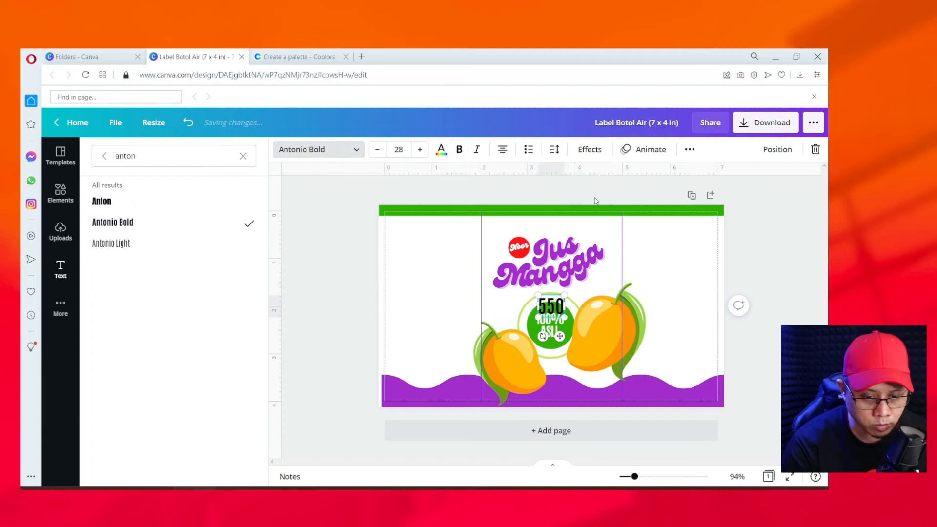
pyautogui.write('ml')
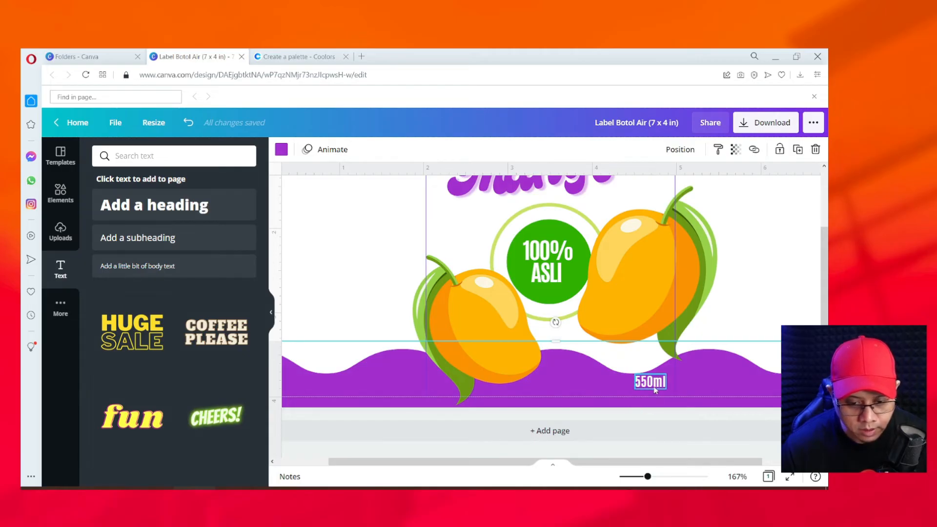
# Nudge the "550ml" text into place and stretch the purple wave slightly upward behind it.
pyautogui.moveTo(654, 388)
pyautogui.mouseDown()
pyautogui.moveTo(637, 386)
pyautogui.moveTo(662, 380)
pyautogui.moveTo(655, 383)
pyautogui.mouseUp()
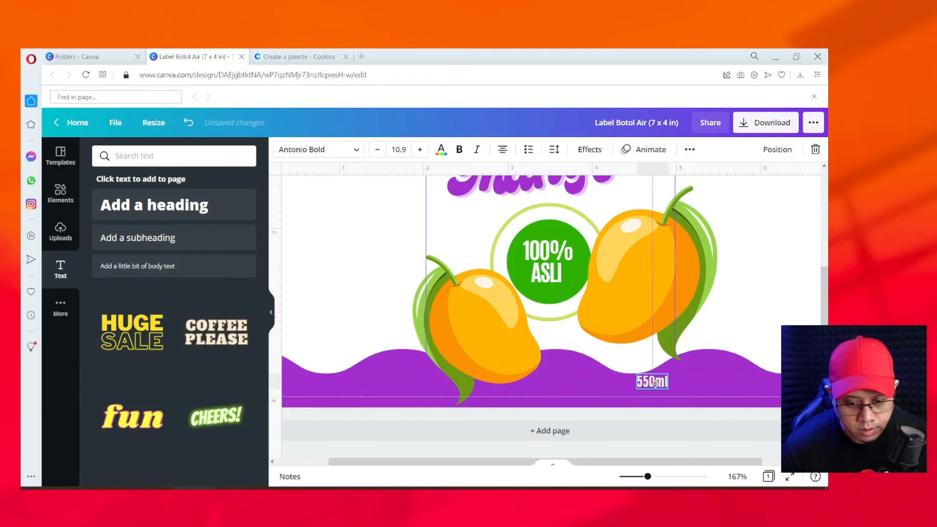
pyautogui.click(713, 370)
pyautogui.moveTo(559, 343); pyautogui.dragTo(557, 330)
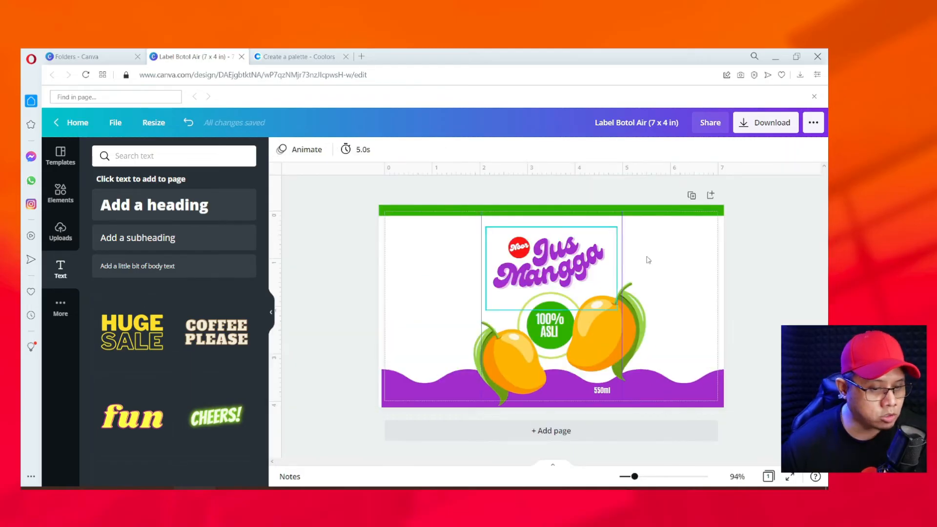
# Set the "550ml" text to size 10 and add an "Ingredients" heading in Antonio Bold, size 10, in the label's right panel.
pyautogui.doubleClick(604, 391)
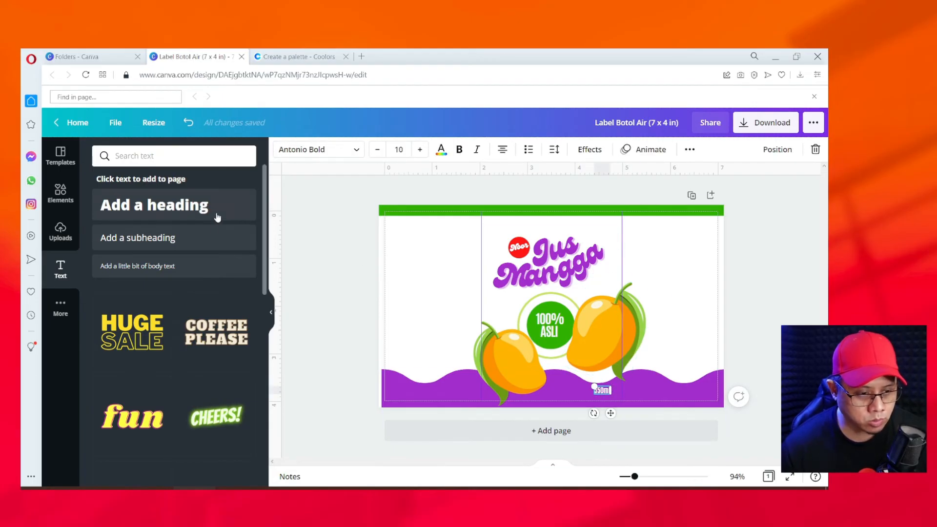
pyautogui.click(198, 205)
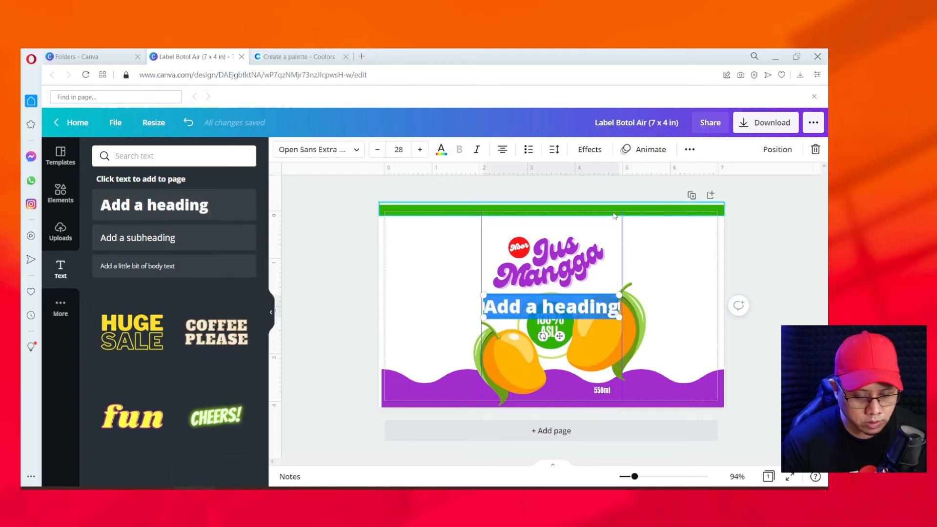
pyautogui.press('BackSpace')
pyautogui.write('Ingredients')
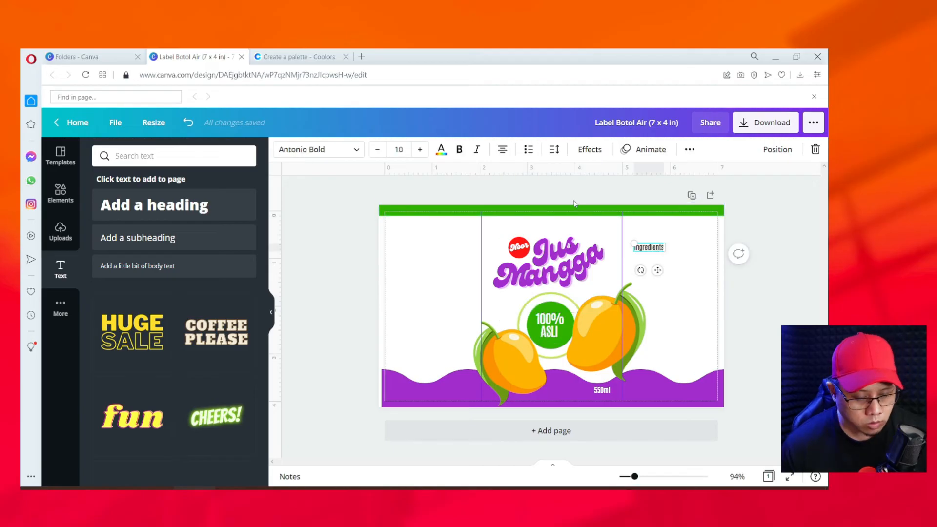
# Duplicate the heading as 7-point Alegreya Sans Regular reading "Mango Pulp, Purified Water, Cane Sugar, Acidity Regulator (330), Stabilizer (1422), Preservative (1211), Ascorbic Acid, Vitamin C, Natural Coloring.".
pyautogui.hotkey('ctrl', 'd')
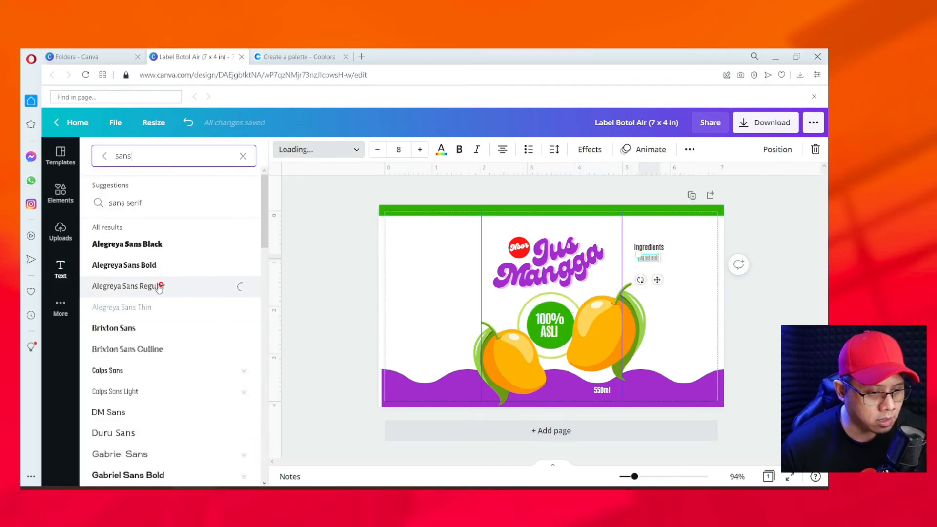
pyautogui.click(661, 483)
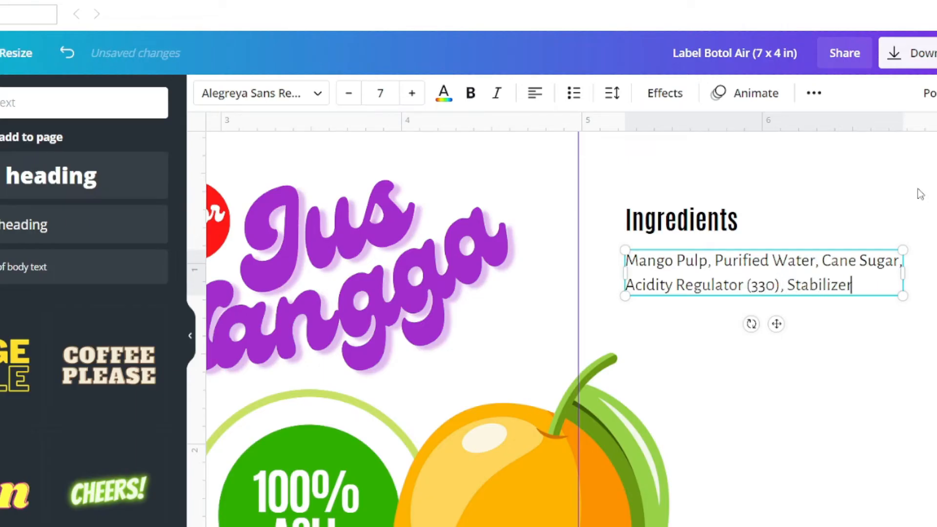
pyautogui.write('22), Preservative (1211')
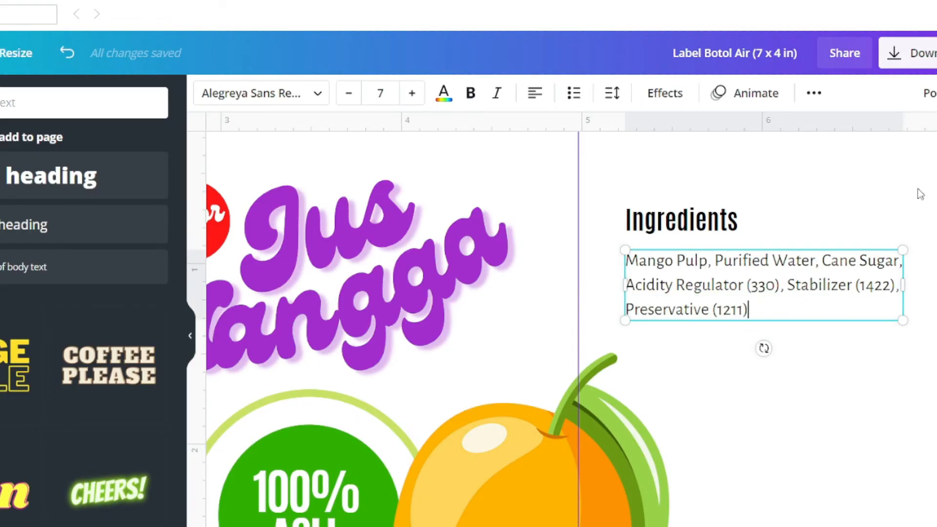
pyautogui.write('min')
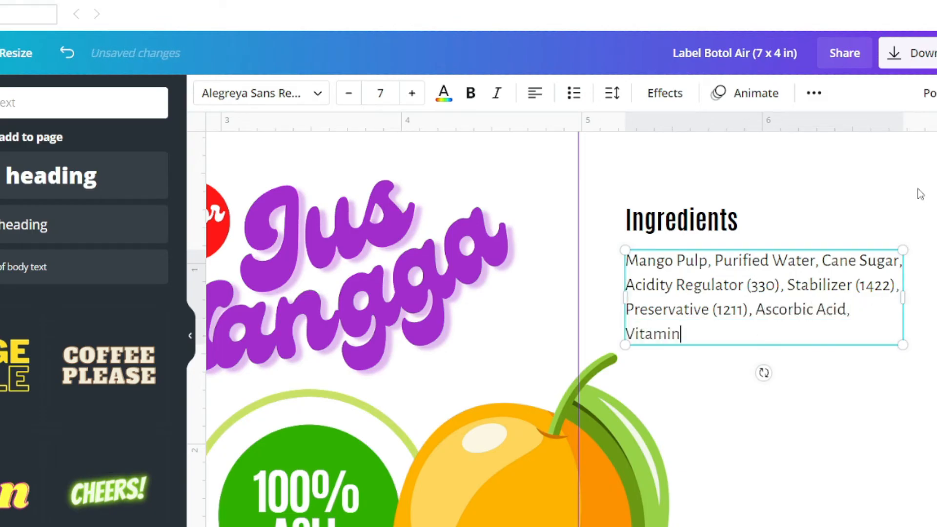
pyautogui.write('.')
pyautogui.click(920, 195)
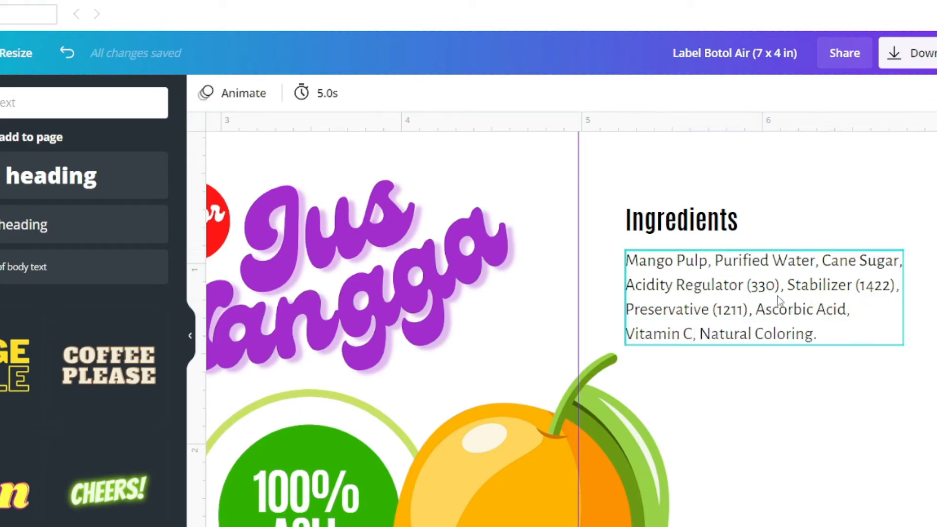
# Tighten the line spacing of the ingredients paragraph.
pyautogui.click(778, 303)
pyautogui.click(612, 93)
pyautogui.moveTo(758, 181); pyautogui.dragTo(736, 182)
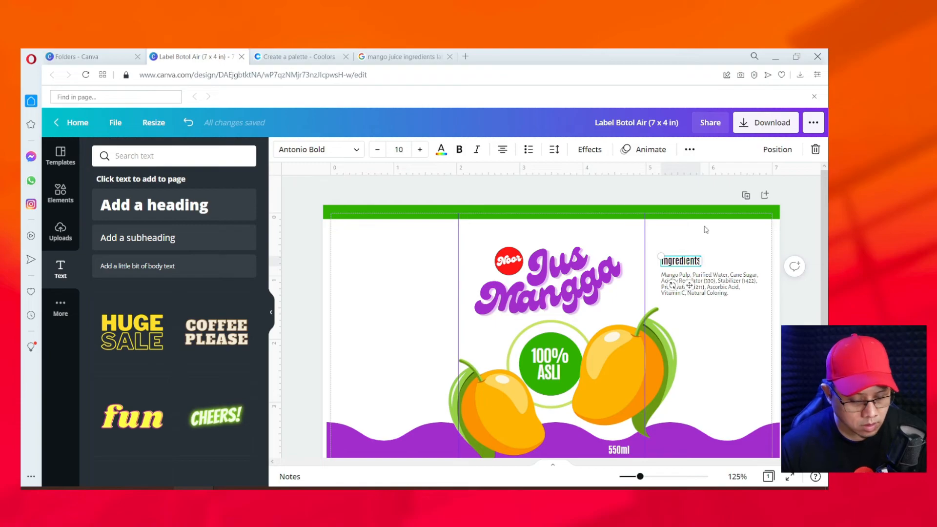
# Duplicate the Ingredients heading and paragraph below, changing them to "Fresh Mango" and narrower Lorem Ipsum filler starting "Nam feugiat efficitur ligula".
pyautogui.keyDown('shift'); pyautogui.click(716, 291); pyautogui.keyUp('shift')
pyautogui.hotkey('ctrl', 'd')
pyautogui.moveTo(698, 279); pyautogui.dragTo(707, 327)
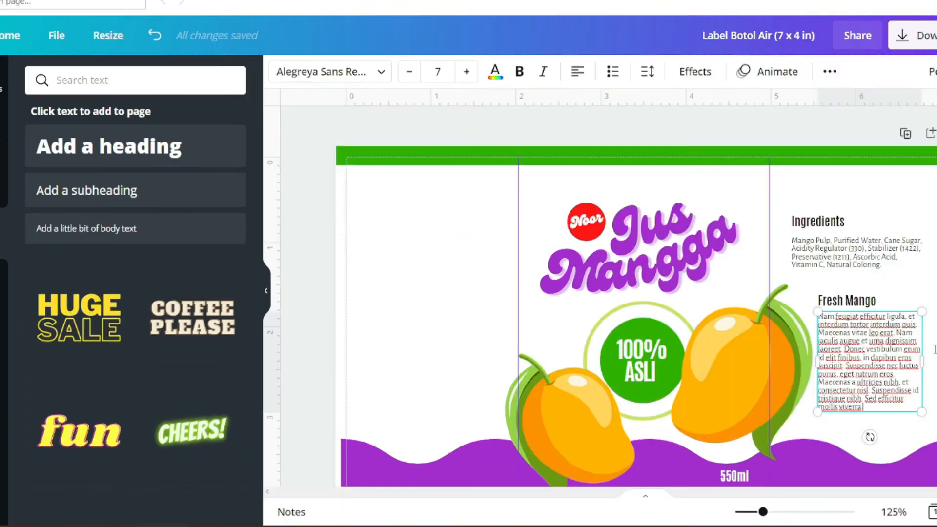
pyautogui.press('Escape')
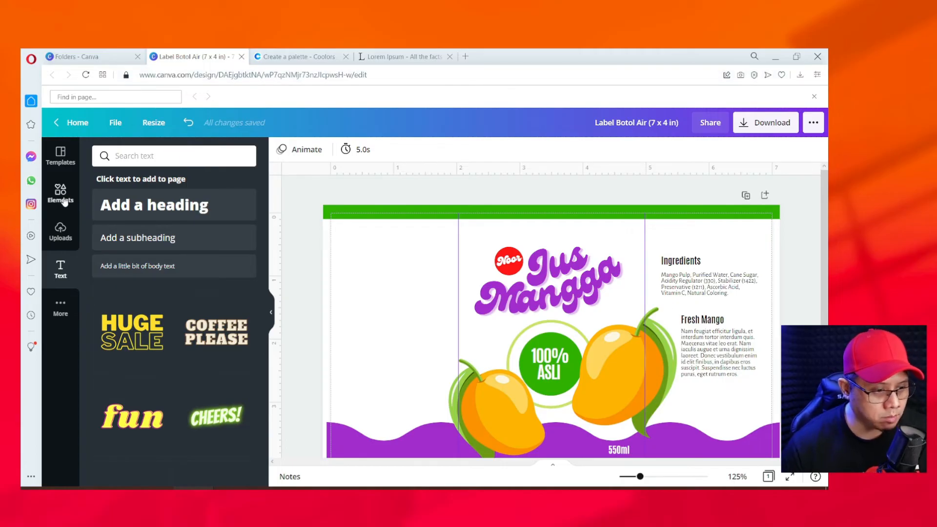
# Search the elements for "recycle" and insert the green three-arrow recycling symbol.
pyautogui.click(169, 159)
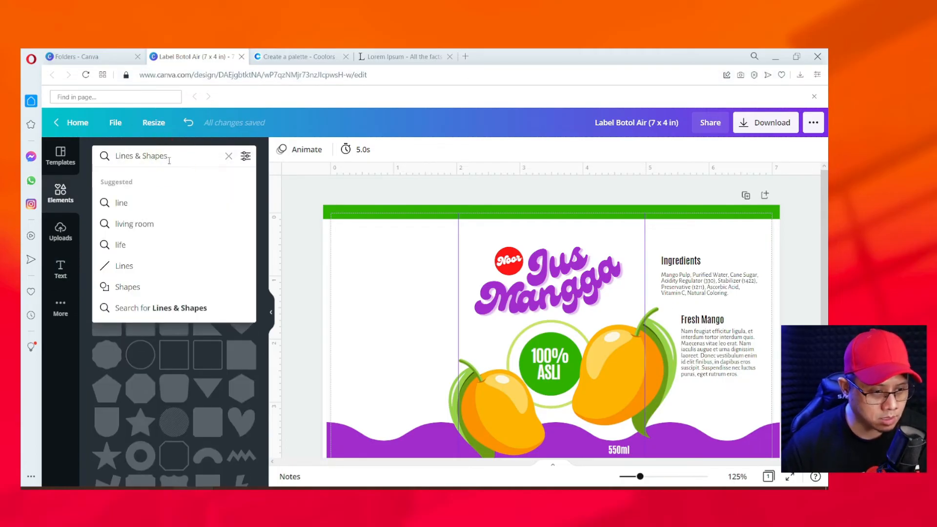
pyautogui.write('recy')
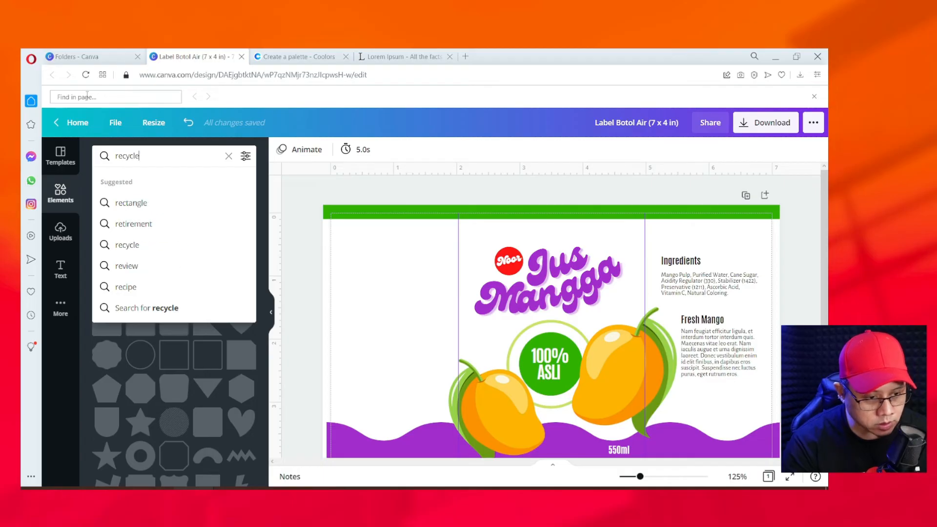
pyautogui.write('cle')
pyautogui.press('Return')
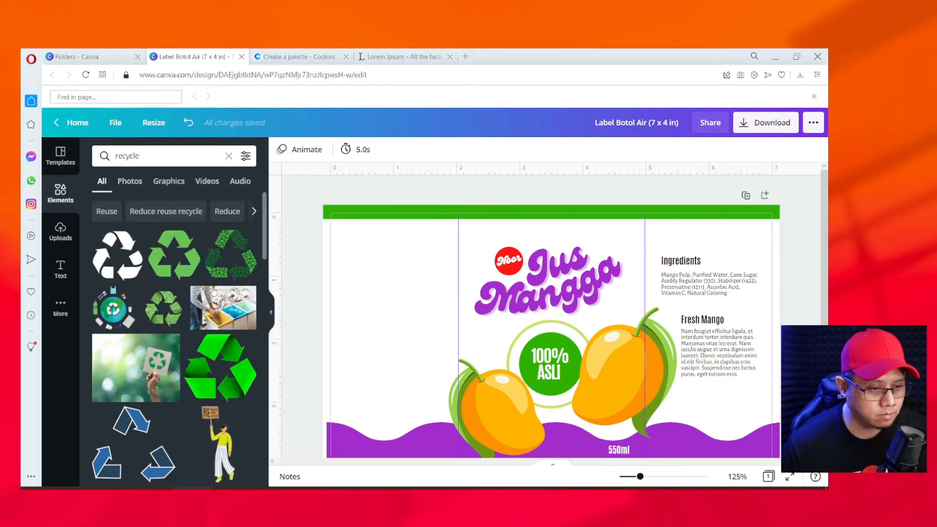
pyautogui.click(169, 261)
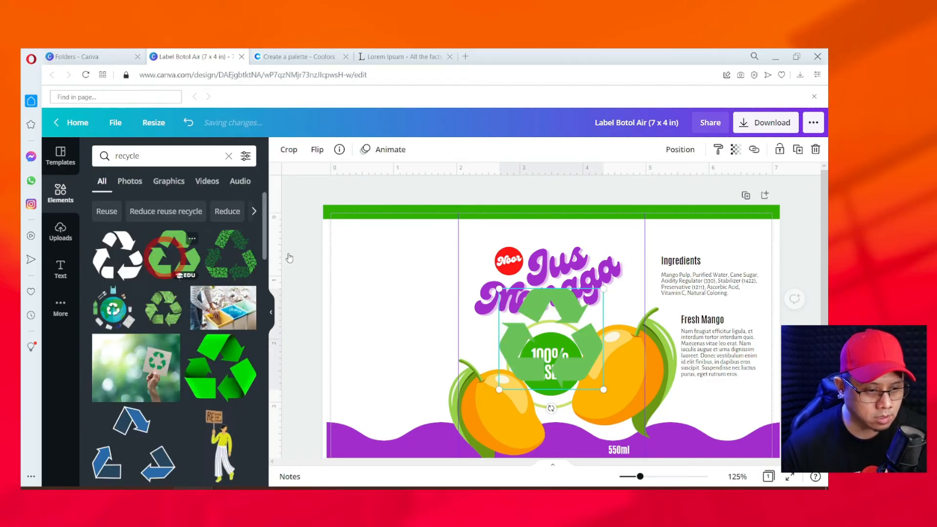
# Shrink the recycling symbol, place it under the Fresh Mango paragraph, and colour it black.
pyautogui.moveTo(527, 363); pyautogui.dragTo(678, 408)
pyautogui.moveTo(757, 330); pyautogui.dragTo(690, 406)
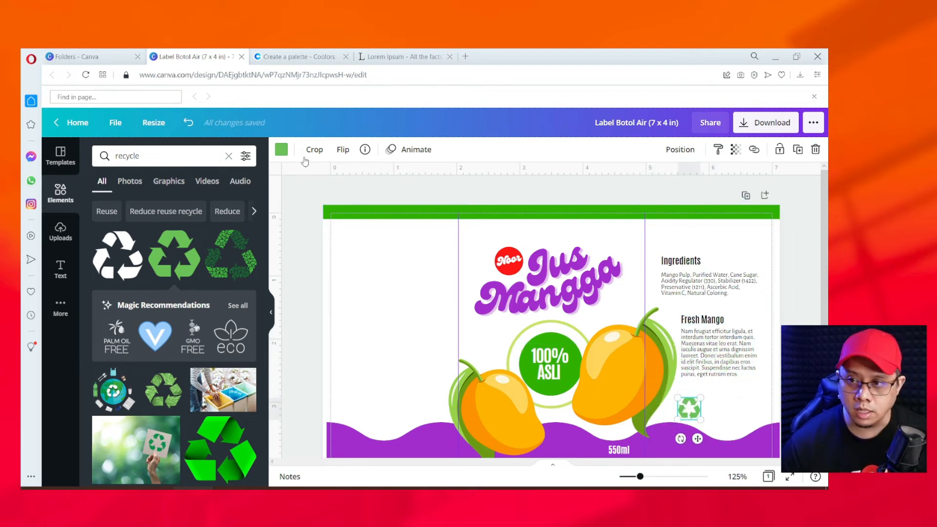
pyautogui.click(281, 150)
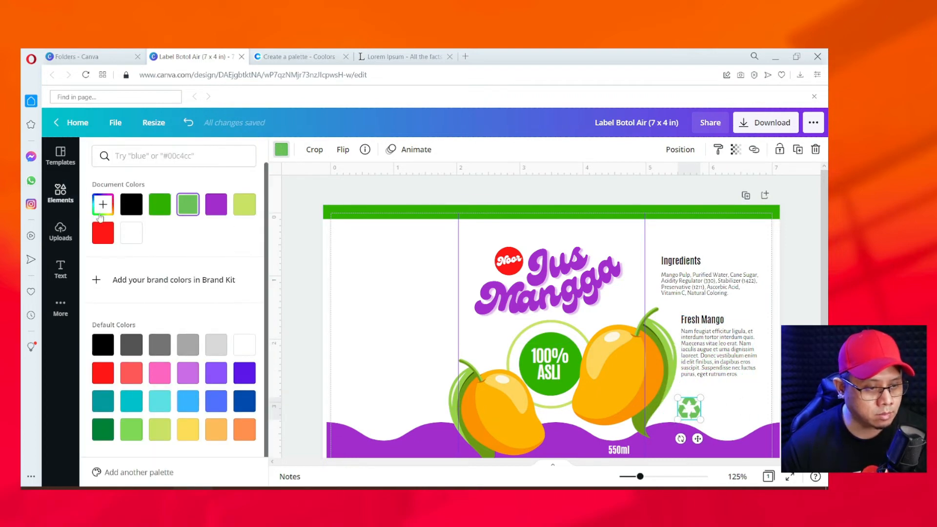
pyautogui.click(131, 204)
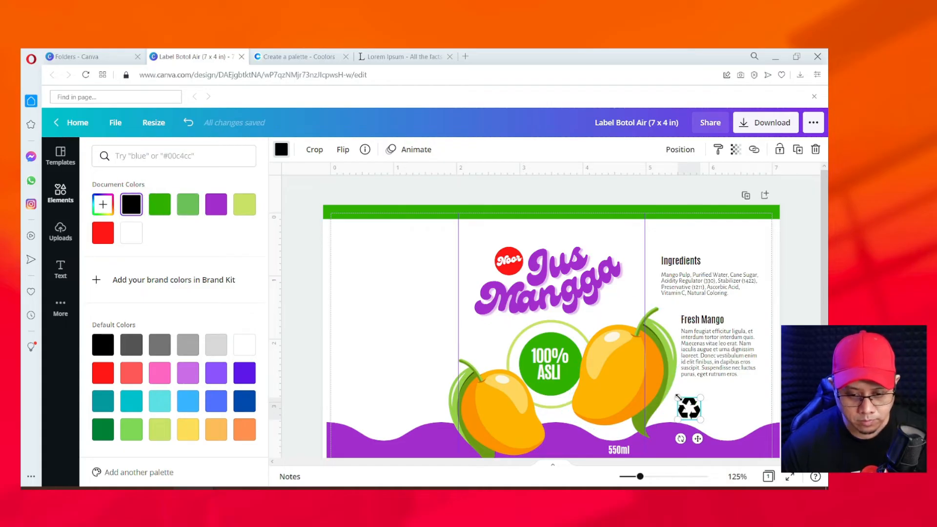
# Search the elements for "litter" and insert the green icon of a person throwing rubbish into a bin.
pyautogui.click(60, 192)
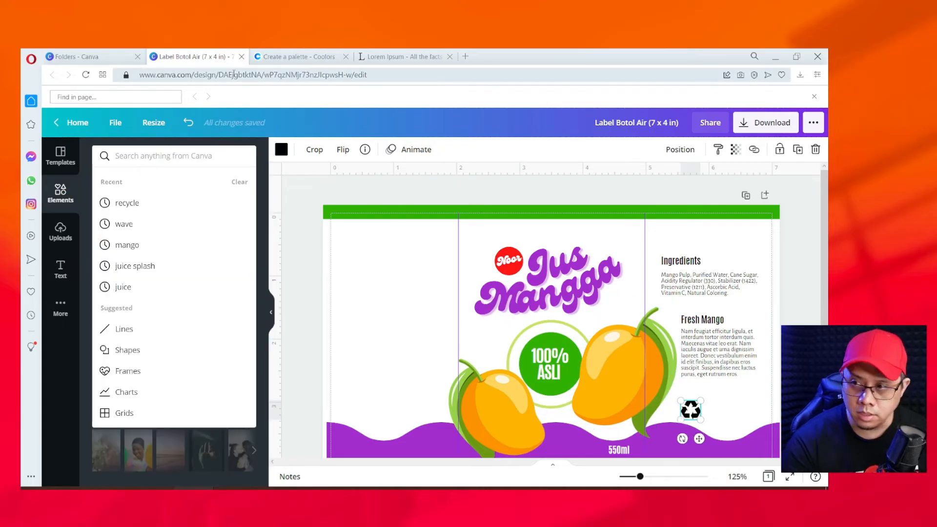
pyautogui.write('lite')
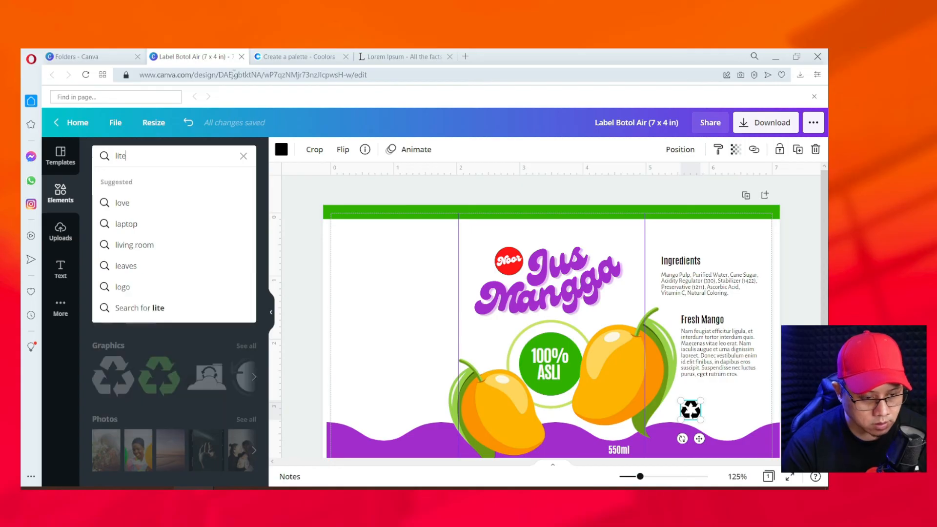
pyautogui.press('Return')
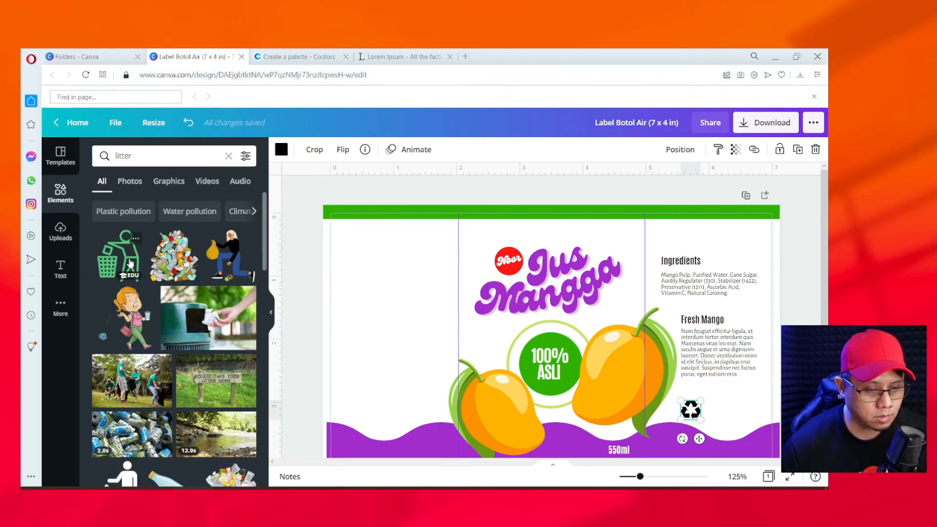
pyautogui.click(119, 262)
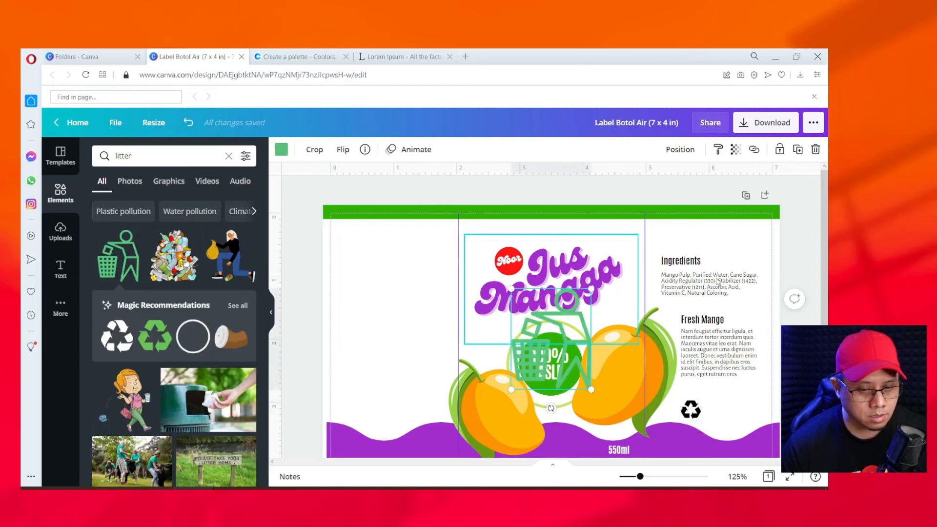
# Colour the litter icon black, shrink it and place it beside the recycling symbol under the Fresh Mango paragraph.
pyautogui.click(281, 150)
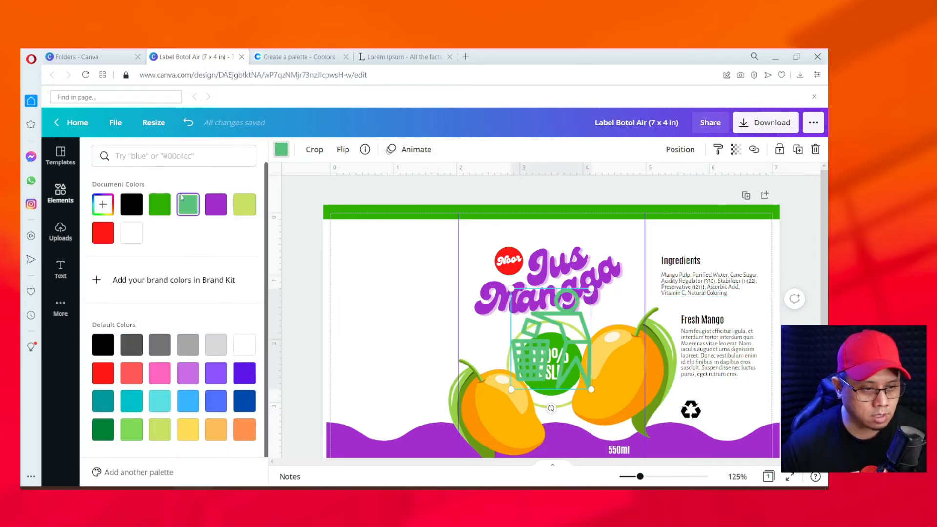
pyautogui.click(128, 205)
pyautogui.moveTo(591, 359); pyautogui.dragTo(771, 409)
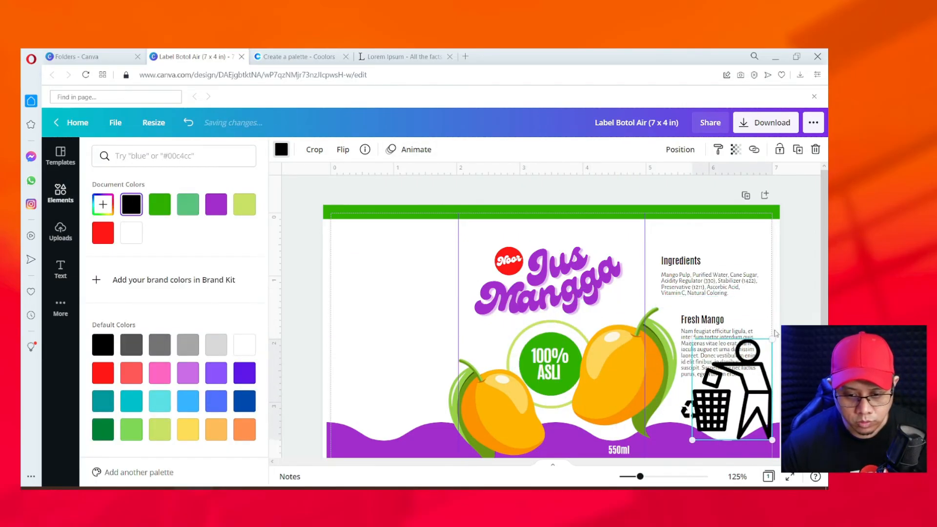
pyautogui.moveTo(773, 339); pyautogui.dragTo(709, 418)
pyautogui.moveTo(700, 429); pyautogui.dragTo(714, 409)
# Search the elements for "halal", insert the round outlined halal logo and place it, shrunk, beside the litter icon.
pyautogui.click(60, 193)
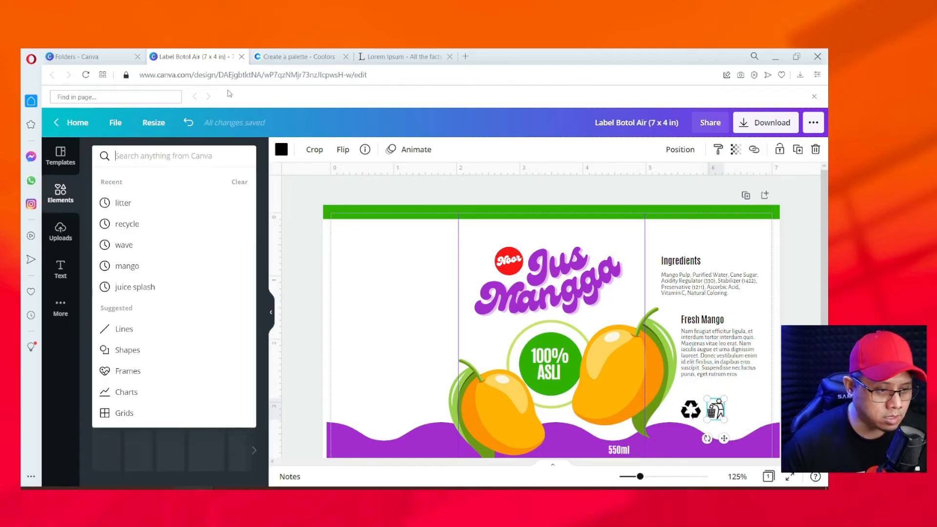
pyautogui.write('halal')
pyautogui.press('Return')
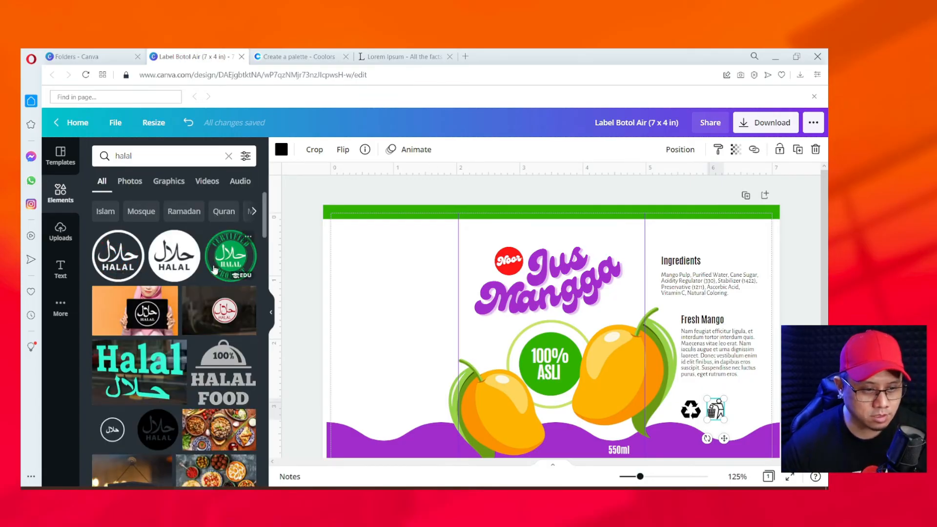
pyautogui.click(135, 255)
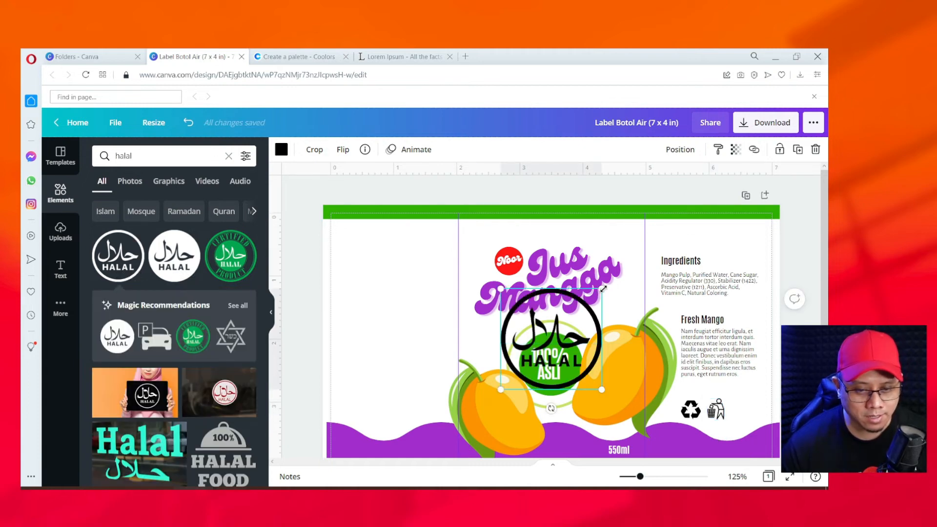
pyautogui.moveTo(604, 289); pyautogui.dragTo(719, 409)
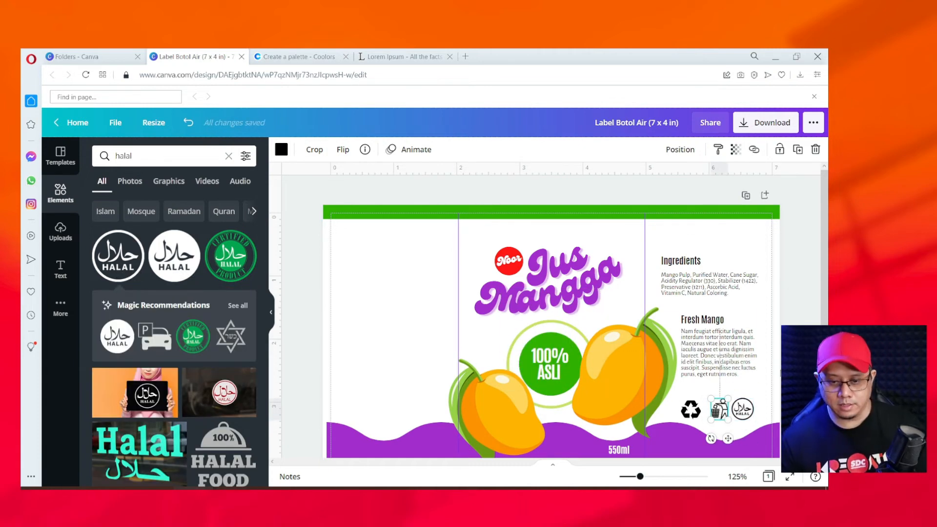
pyautogui.press('Escape')
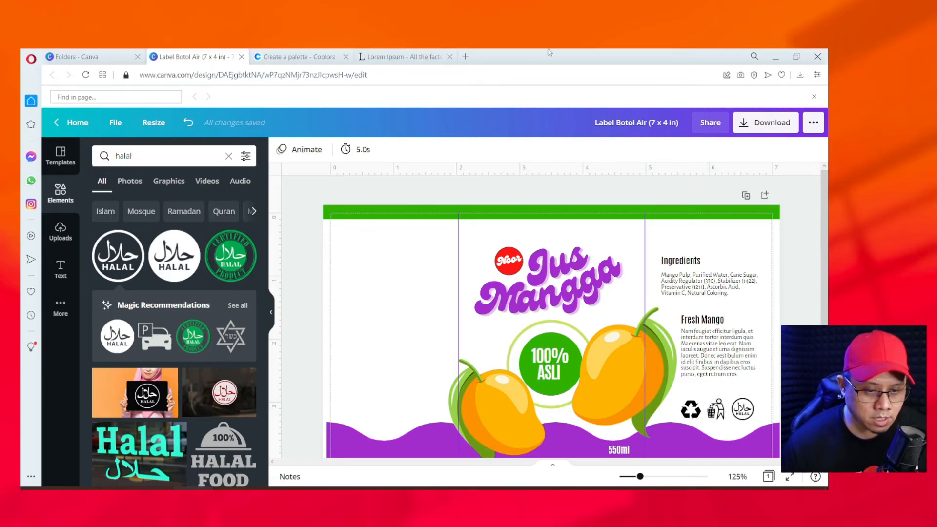
# Search the elements for "nutrition facts" and try the black-and-white Nutrition Facts graphic on the label's empty left section.
pyautogui.click(152, 156)
pyautogui.write('nuti')
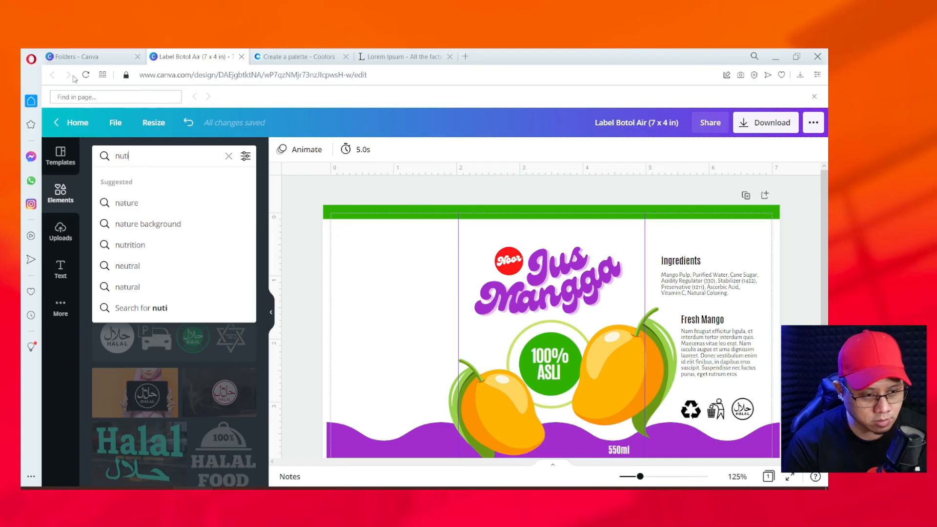
pyautogui.write('u')
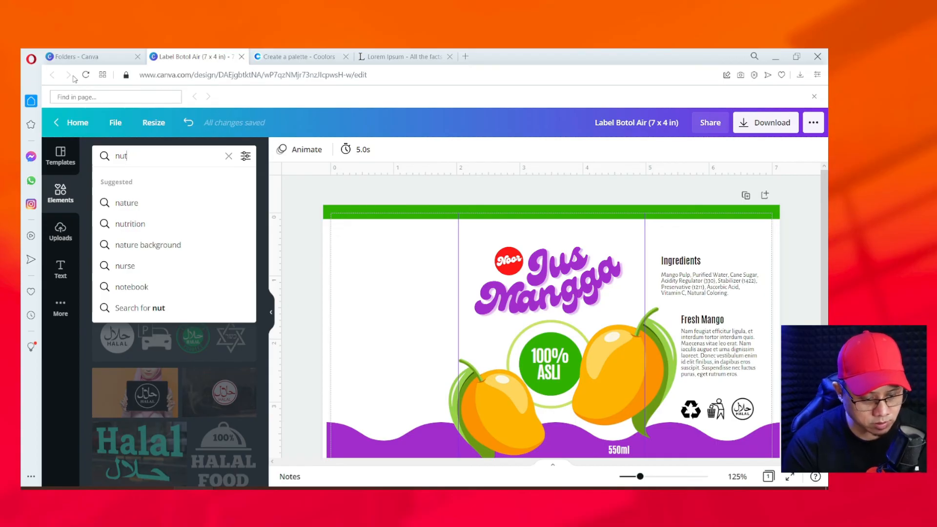
pyautogui.write('rition')
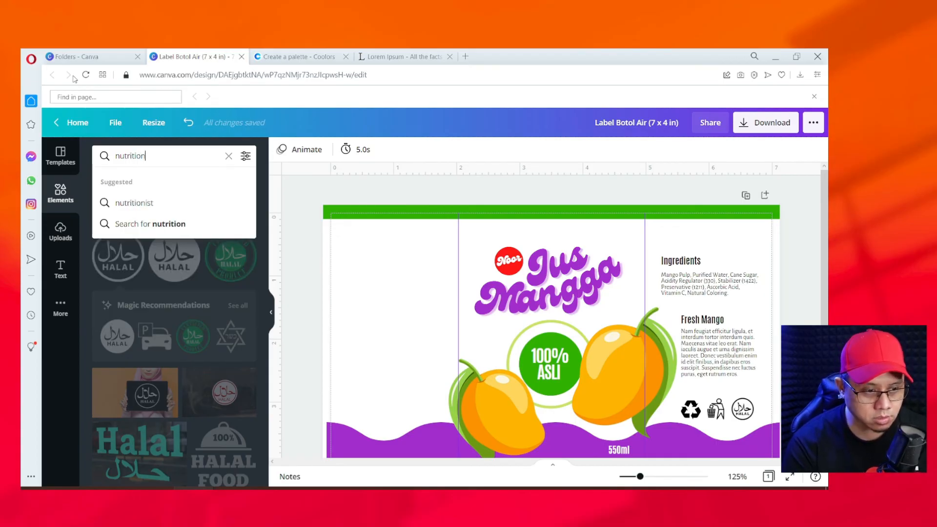
pyautogui.write(' facts')
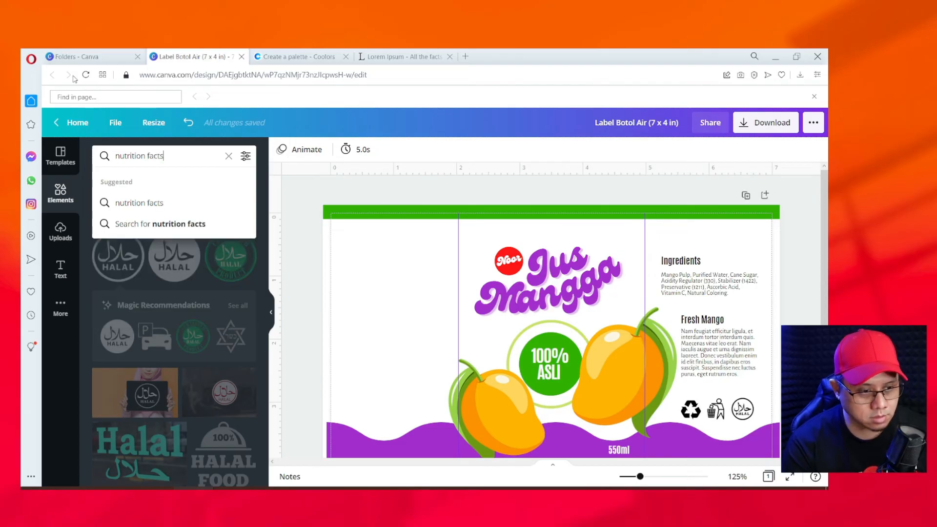
pyautogui.press('Return')
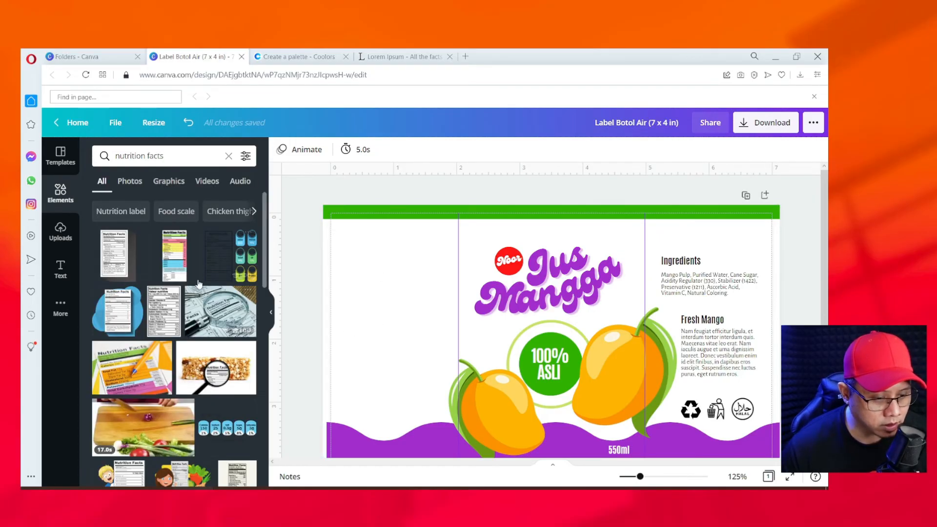
pyautogui.click(118, 255)
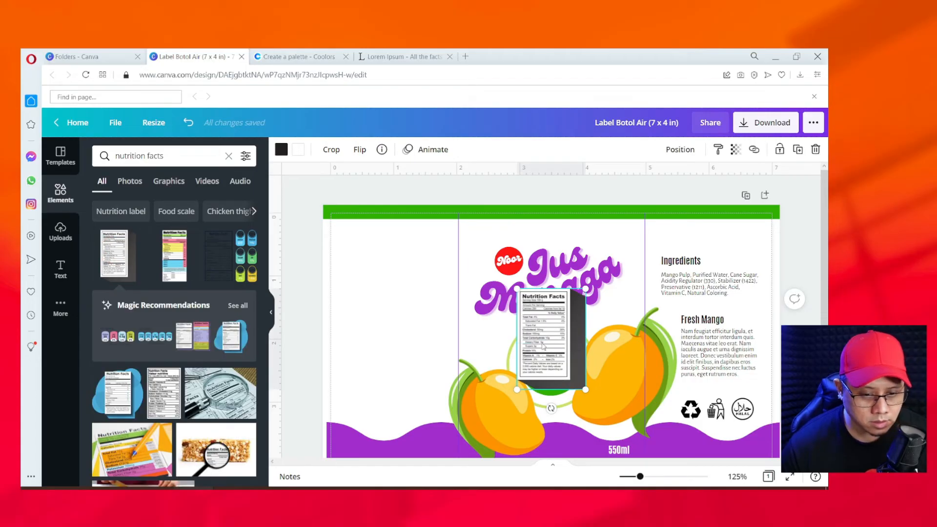
pyautogui.moveTo(544, 332); pyautogui.dragTo(367, 303)
pyautogui.press('Delete')
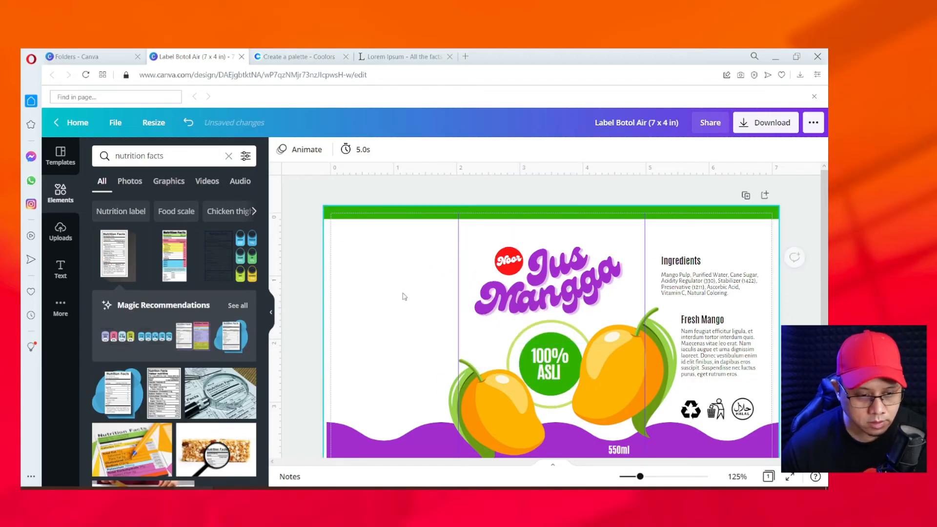
pyautogui.moveTo(267, 376); pyautogui.dragTo(267, 439)
pyautogui.scroll(-5, 264, 454)
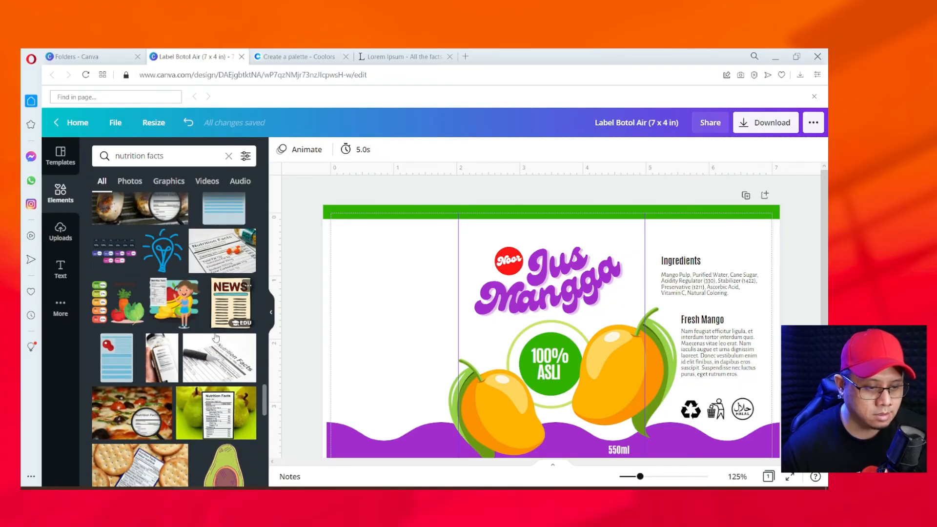
# Search the elements for "table" and browse the results for a usable nutrition grid.
pyautogui.click(161, 156)
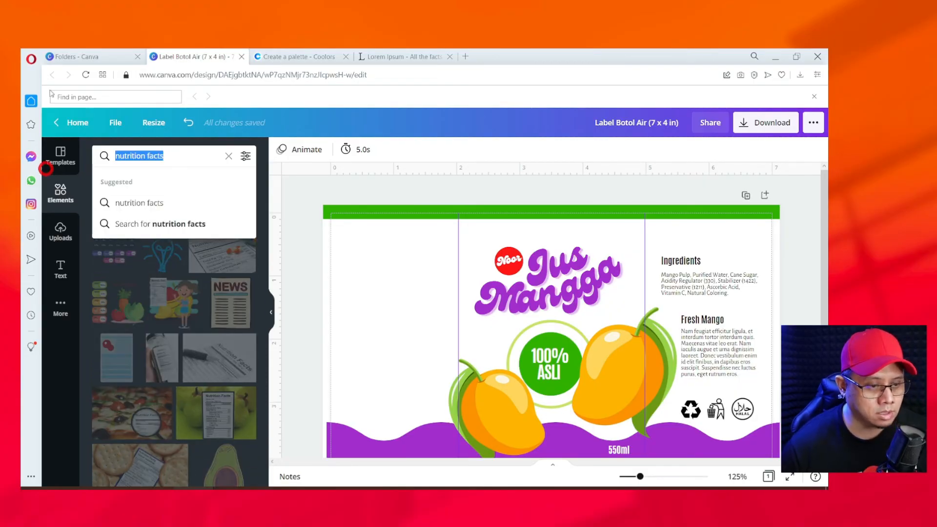
pyautogui.write('table')
pyautogui.press('Return')
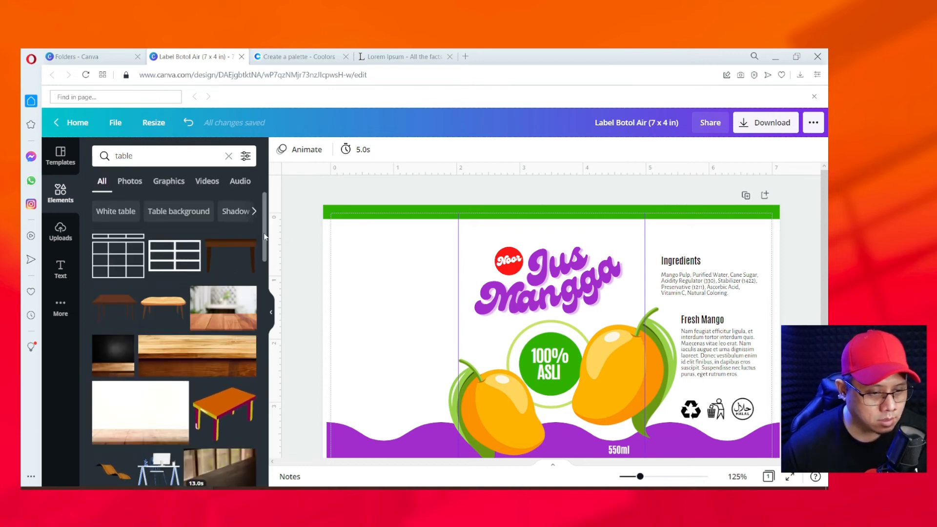
pyautogui.scroll(-10, 264, 233)
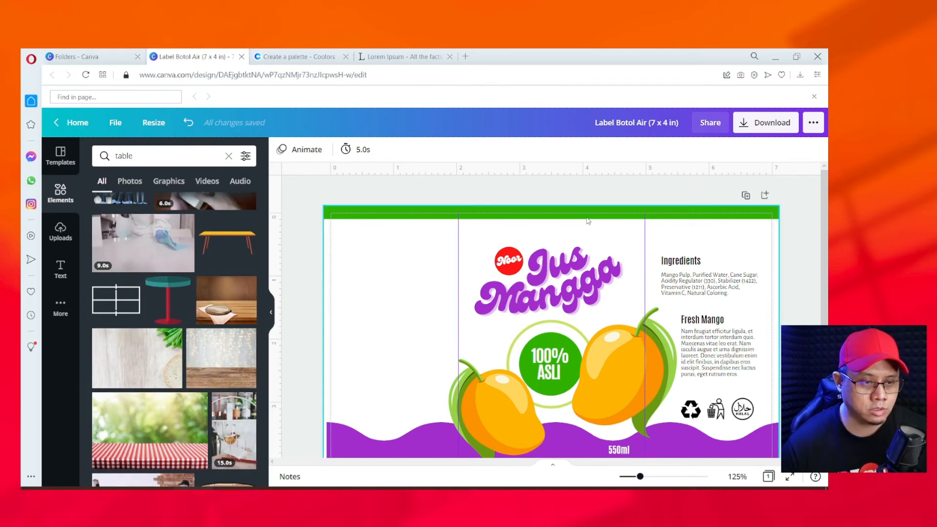
pyautogui.click(229, 156)
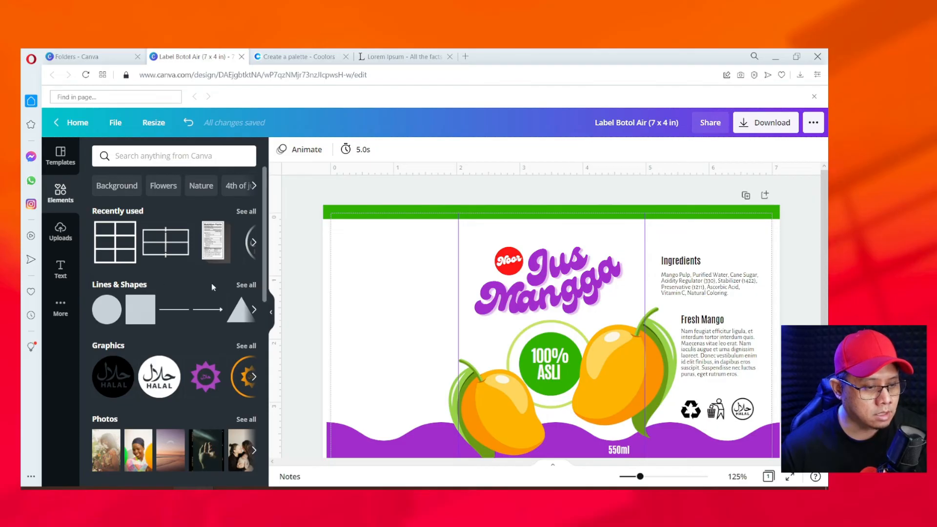
# Insert a square outline from Lines & Shapes and colour it black.
pyautogui.click(245, 287)
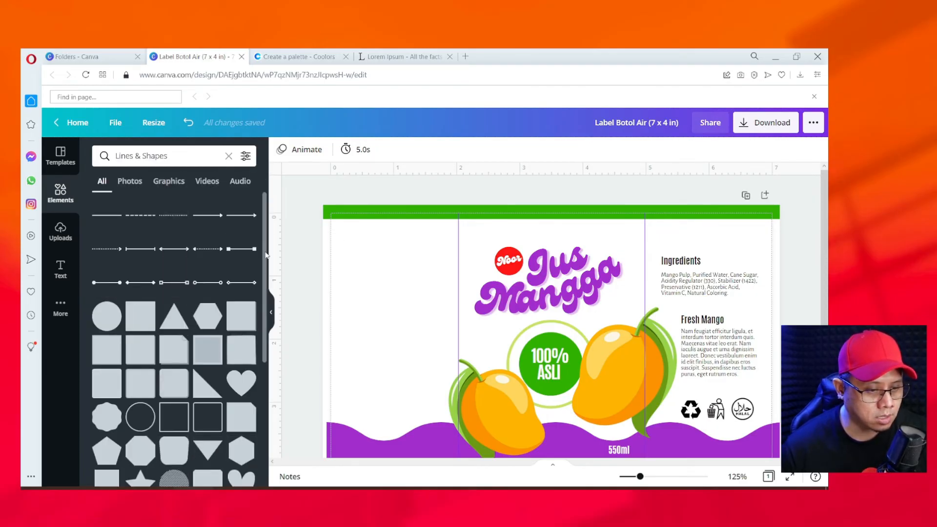
pyautogui.moveTo(266, 255); pyautogui.dragTo(268, 304)
pyautogui.click(167, 310)
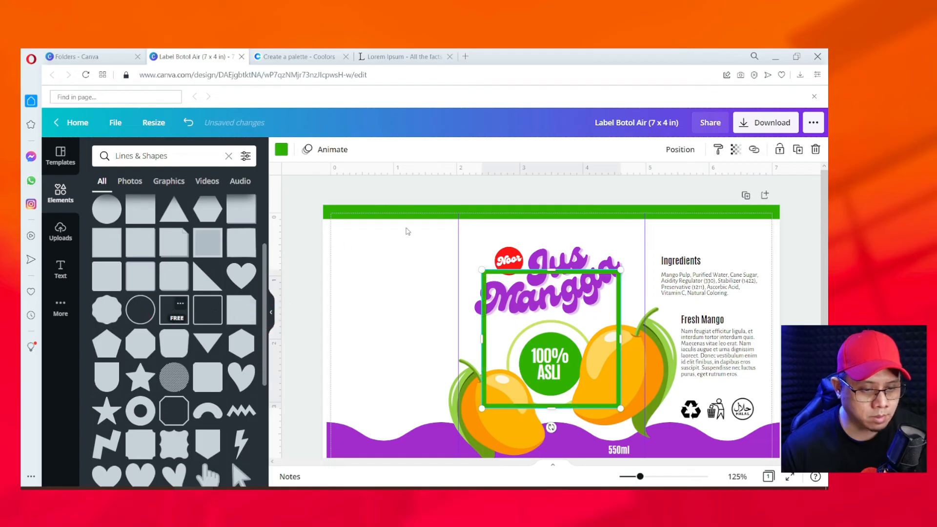
pyautogui.click(282, 150)
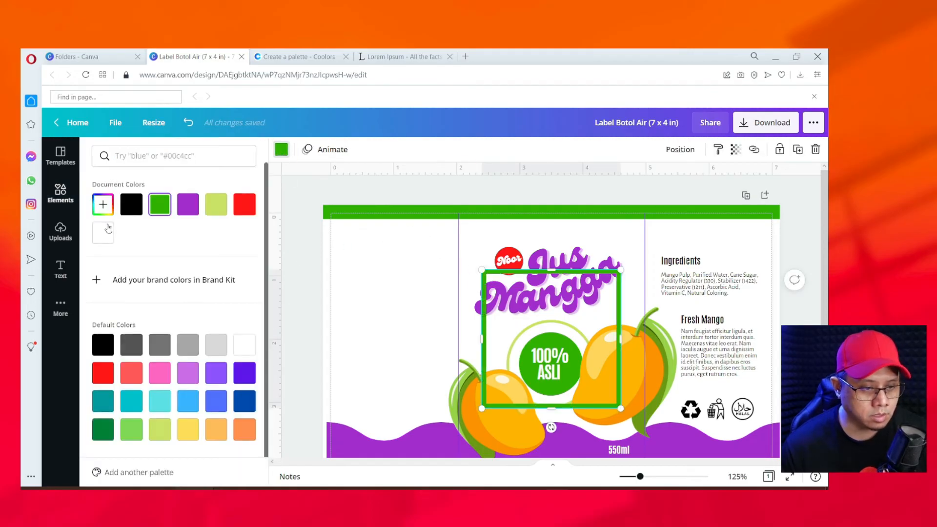
pyautogui.click(129, 211)
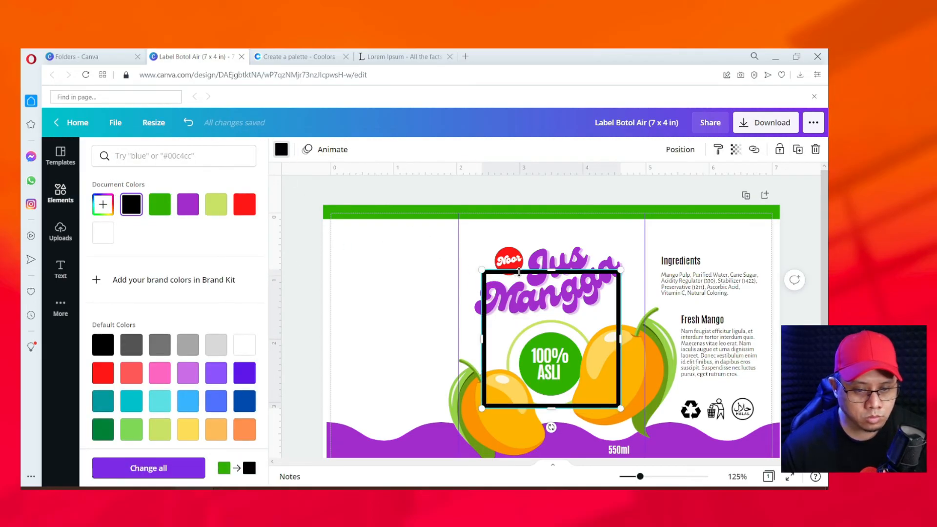
# Move the square outline to the label's left section and reshape it into a tall rectangle.
pyautogui.moveTo(518, 272); pyautogui.dragTo(383, 256)
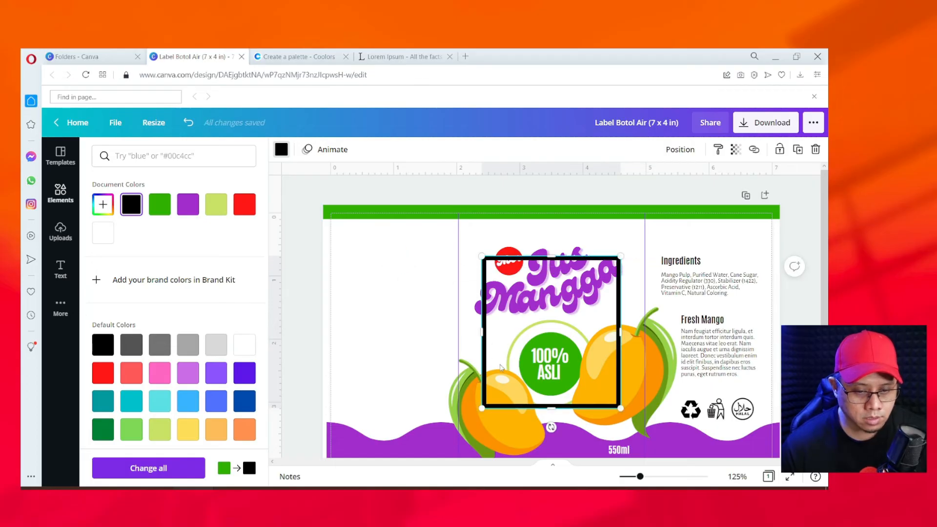
pyautogui.moveTo(484, 355); pyautogui.dragTo(333, 336)
pyautogui.moveTo(619, 337); pyautogui.dragTo(413, 337)
pyautogui.moveTo(385, 258)
pyautogui.mouseDown()
pyautogui.moveTo(385, 232)
pyautogui.moveTo(385, 257)
pyautogui.mouseUp()
pyautogui.moveTo(395, 303); pyautogui.dragTo(416, 285)
pyautogui.moveTo(393, 390); pyautogui.dragTo(393, 410)
# Insert a thin-bordered tall rectangle from Lines & Shapes as the nutrition frame in the label's left section.
pyautogui.click(61, 192)
pyautogui.click(244, 298)
pyautogui.scroll(-5, 230, 312)
pyautogui.click(242, 281)
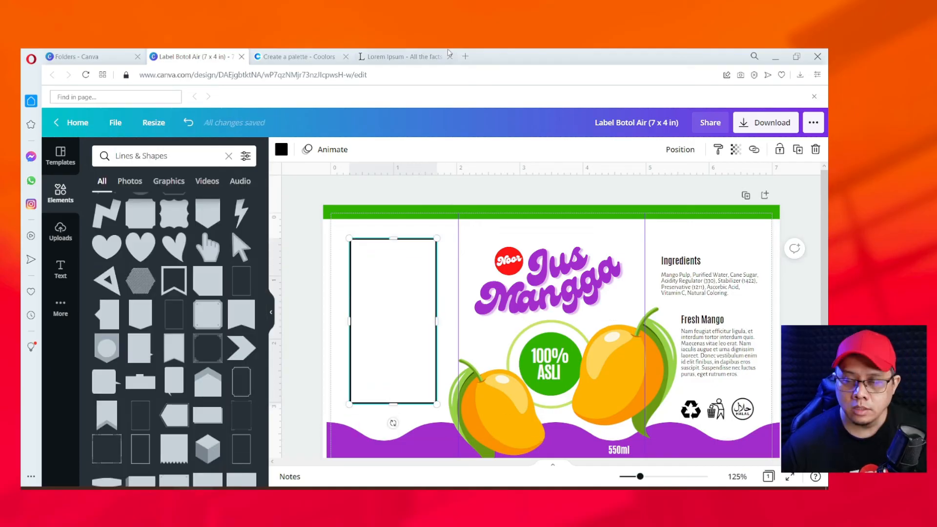
# Copy the Ingredients heading into the upper part of the frame and change its text to "Nutrition Facts".
pyautogui.doubleClick(377, 260)
pyautogui.moveTo(681, 261); pyautogui.dragTo(393, 276)
pyautogui.write('Nutrition Facts')
pyautogui.click(446, 187)
pyautogui.click(446, 188)
# Add a smaller "Mango Juice" line at size 7 under the Nutrition Facts heading.
pyautogui.doubleClick(393, 267)
pyautogui.write('Mango Juice')
pyautogui.click(454, 189)
pyautogui.click(410, 268)
pyautogui.click(377, 150)
pyautogui.click(378, 149)
pyautogui.click(377, 149)
# Duplicate the Mango Juice line below itself and change the copy to "Serving Size: 250g".
pyautogui.hotkey('ctrl', 'd')
pyautogui.doubleClick(393, 276)
pyautogui.write('Servir')
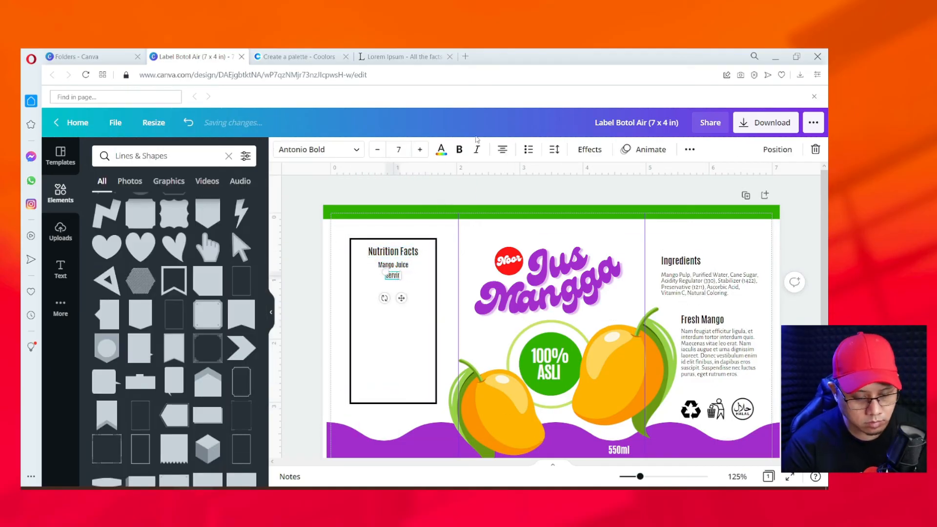
# Replace the hand-built nutrition frame and text with a ready-made "100% Juice" Nutrition Facts table in the label's left section.
pyautogui.moveTo(261, 348); pyautogui.dragTo(261, 222)
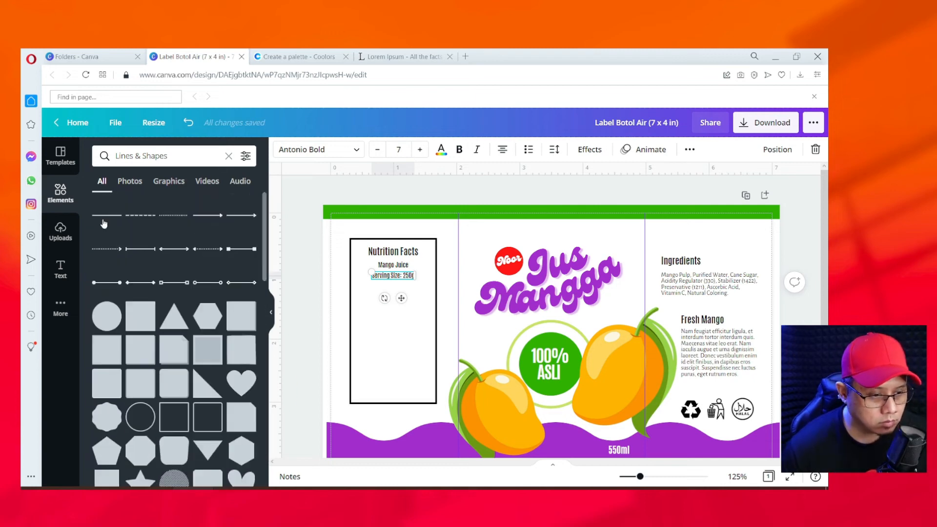
pyautogui.click(417, 318)
pyautogui.hotkey('ctrl', 'd')
pyautogui.moveTo(407, 252); pyautogui.dragTo(410, 297)
pyautogui.click(412, 292)
pyautogui.moveTo(393, 404); pyautogui.dragTo(386, 290)
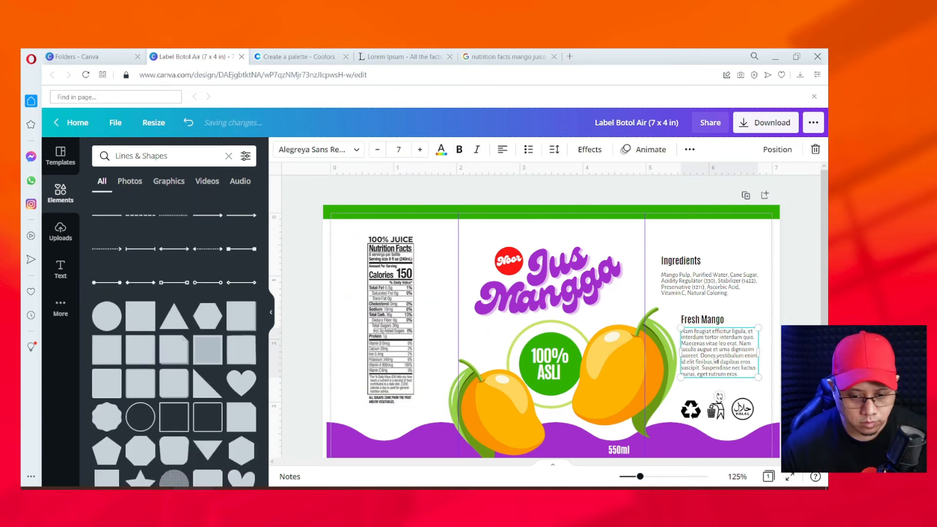
# Duplicate the Fresh Mango paragraph beneath the nutrition table and replace its text with "Noor Food Industries" and the company's postal address.
pyautogui.hotkey('ctrl', 'd')
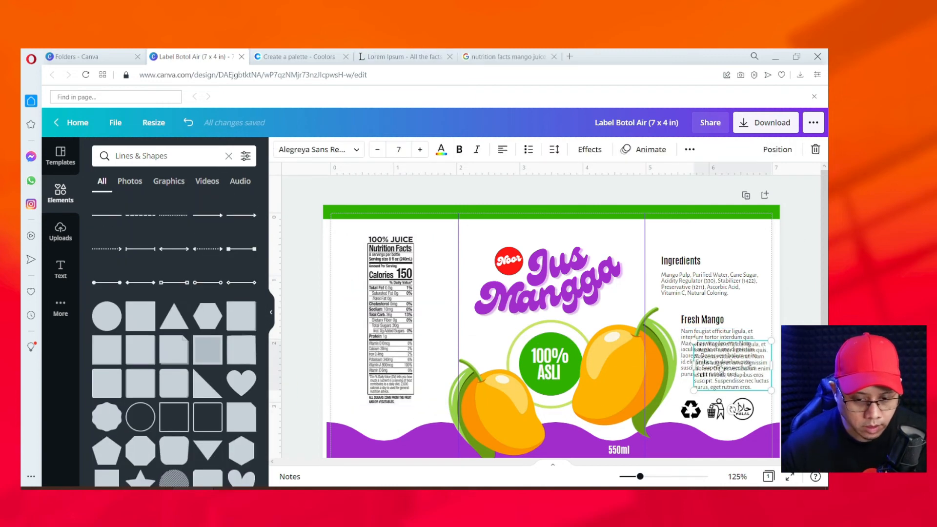
pyautogui.moveTo(721, 370); pyautogui.dragTo(376, 432)
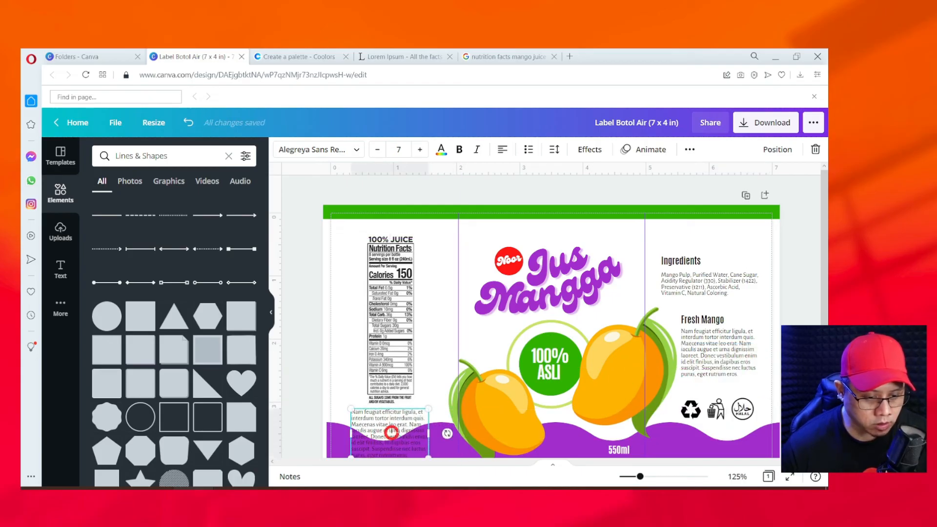
pyautogui.doubleClick(391, 431)
pyautogui.write('Noor Foo')
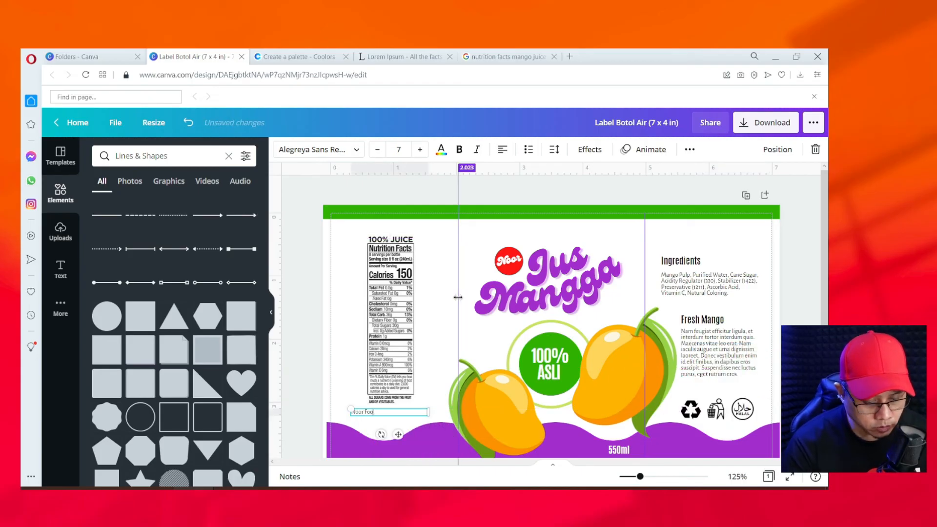
pyautogui.write('d Industrieslang, 32400 Klang, Selangor')
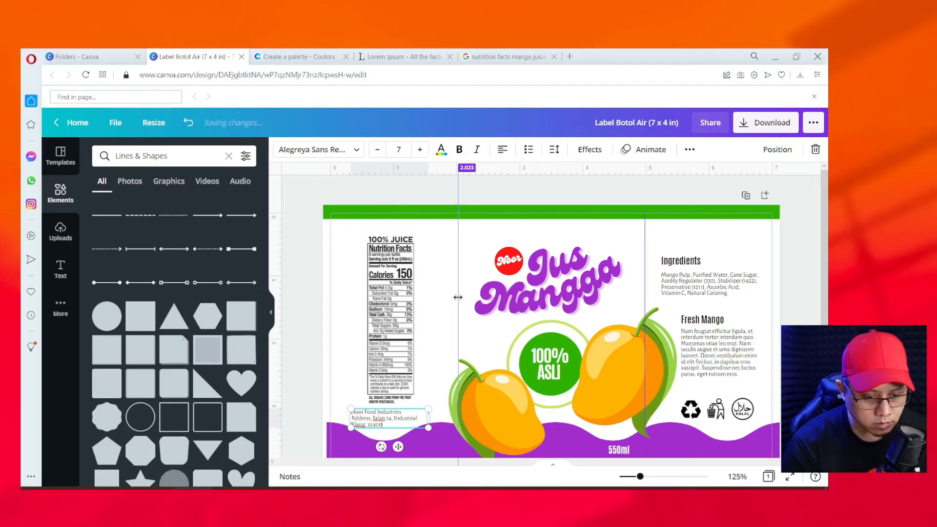
# Shrink the nutrition table slightly and move the company address, reduced to size 6, above the Ingredients heading.
pyautogui.click(391, 303)
pyautogui.moveTo(420, 234); pyautogui.dragTo(416, 247)
pyautogui.click(383, 419)
pyautogui.click(377, 149)
pyautogui.moveTo(376, 421); pyautogui.dragTo(716, 243)
pyautogui.click(315, 388)
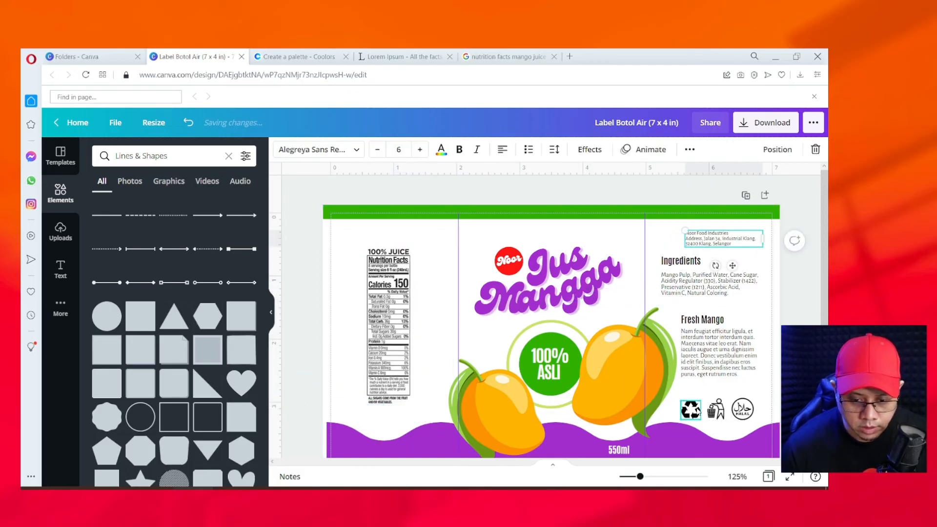
# Move the recycling, litter and halal icons together beneath the nutrition table, and the company address beneath the Fresh Mango paragraph.
pyautogui.click(691, 410)
pyautogui.keyDown('shift'); pyautogui.click(715, 409); pyautogui.keyUp('shift')
pyautogui.keyDown('shift'); pyautogui.click(736, 415); pyautogui.keyUp('shift')
pyautogui.moveTo(736, 415); pyautogui.dragTo(415, 412)
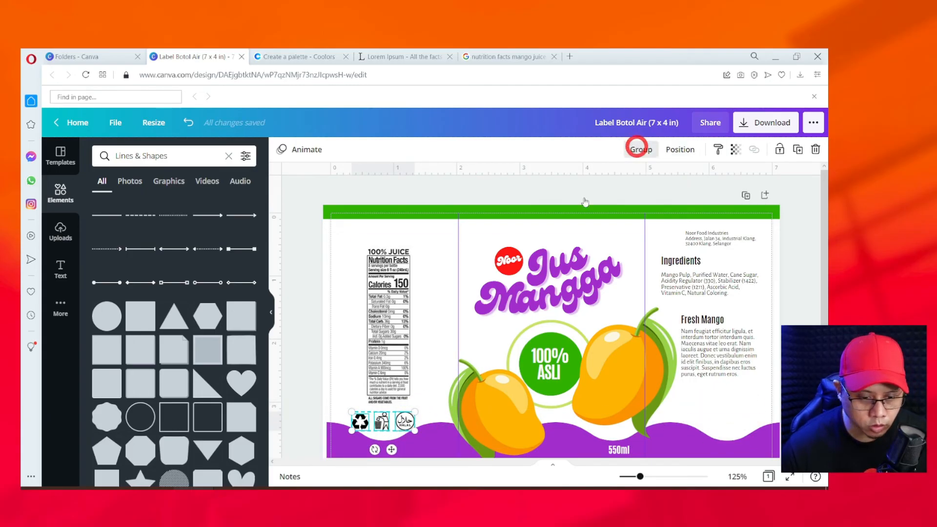
pyautogui.moveTo(717, 243); pyautogui.dragTo(712, 417)
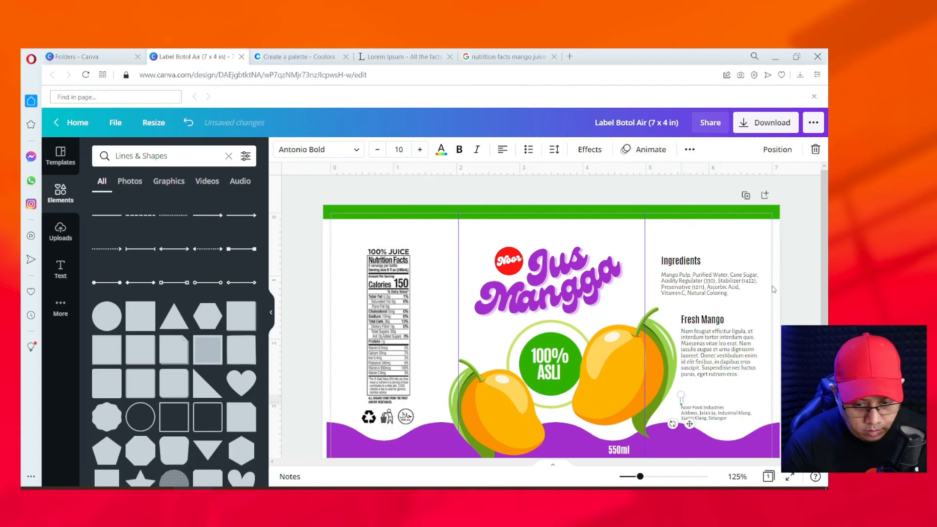
# Enter "Manufactured by:" as the heading above the company address.
pyautogui.write('Manufactured by:')
pyautogui.click(725, 389)
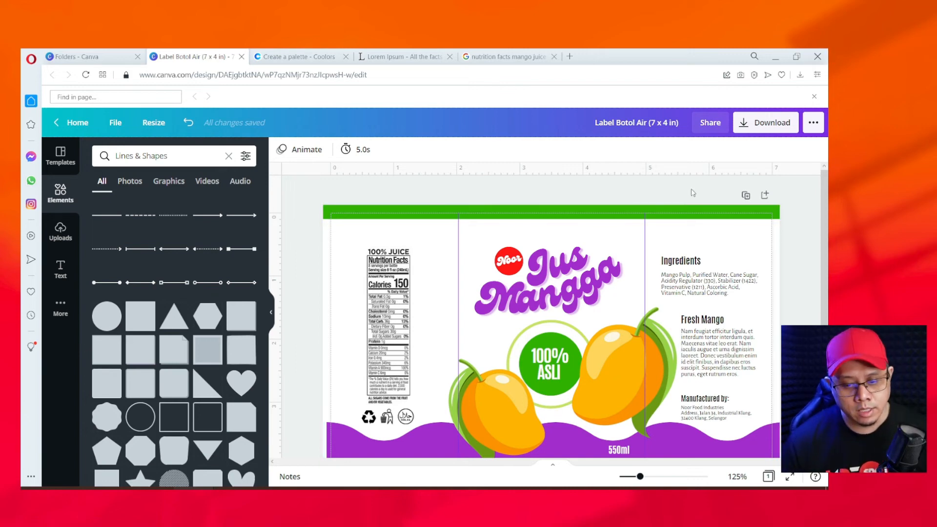
pyautogui.scroll(-1, 693, 341)
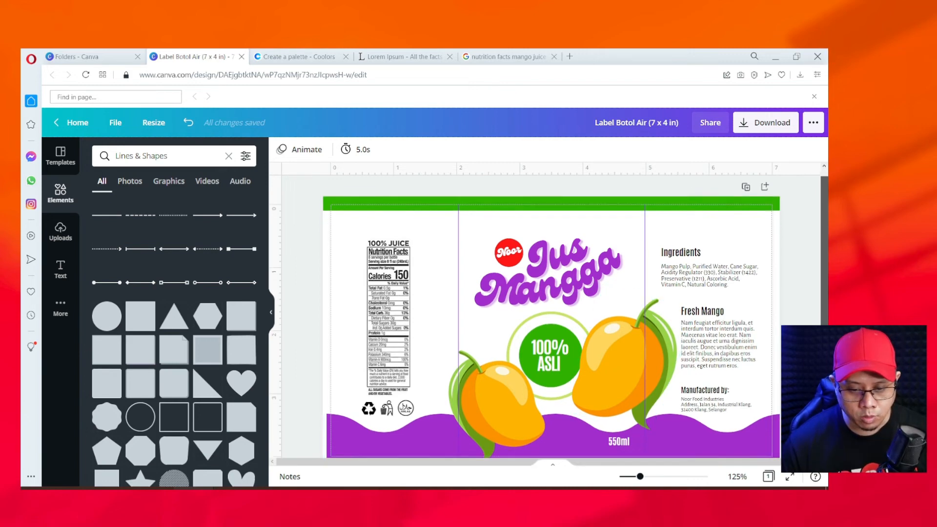
pyautogui.moveTo(824, 346)
pyautogui.mouseDown()
pyautogui.moveTo(824, 360)
pyautogui.moveTo(824, 340)
pyautogui.mouseUp()
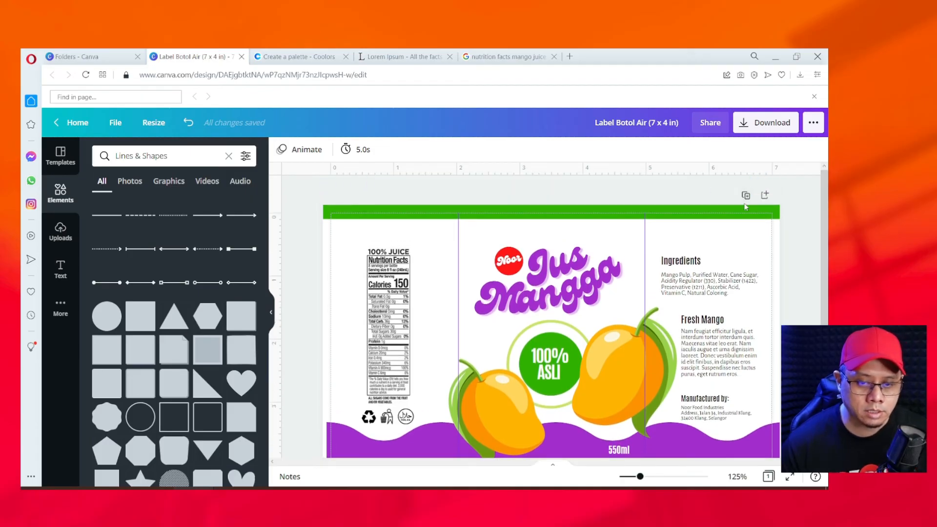
# Duplicate the finished label page and search the elements for "background mango".
pyautogui.click(747, 196)
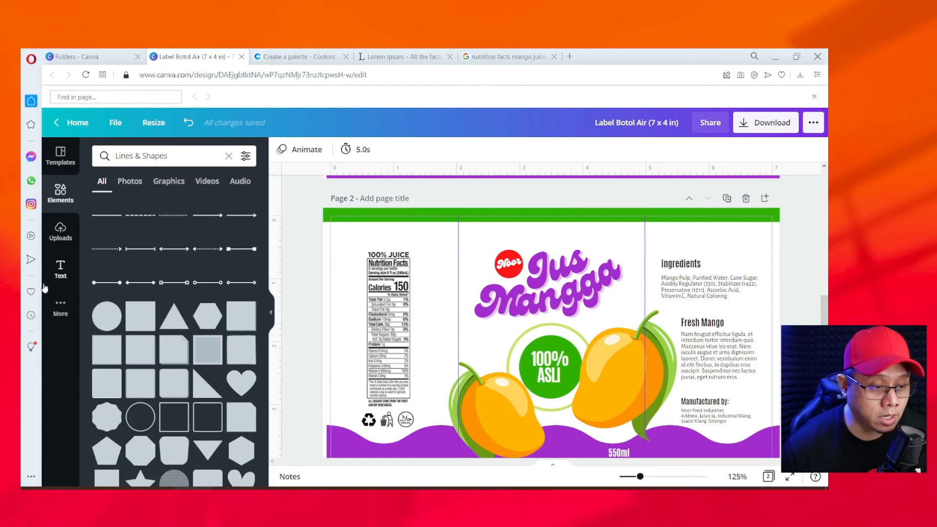
pyautogui.click(69, 204)
pyautogui.write('background juice')
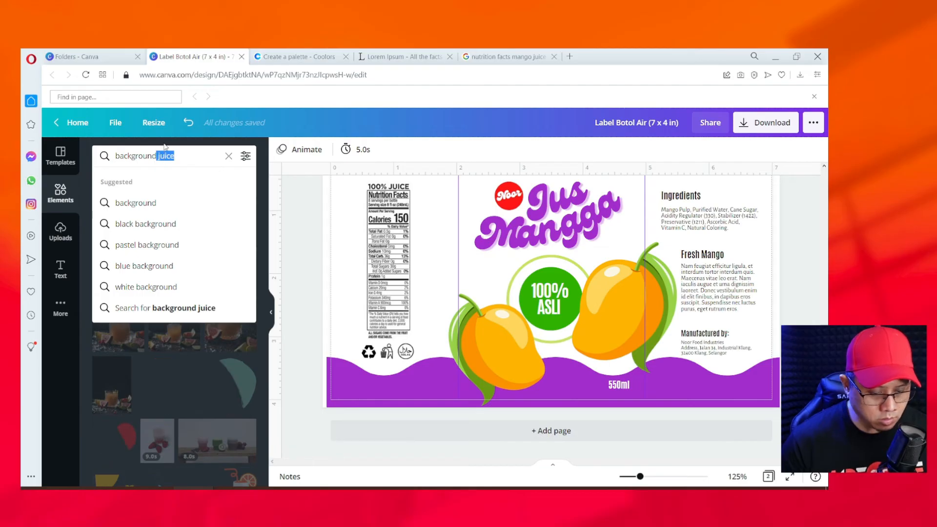
pyautogui.write('mango')
pyautogui.press('Return')
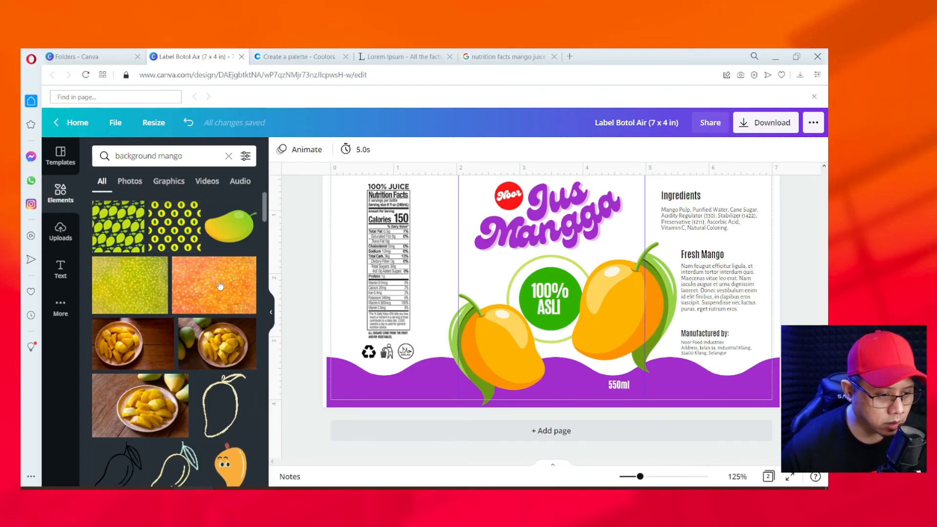
pyautogui.scroll(-2, 208, 304)
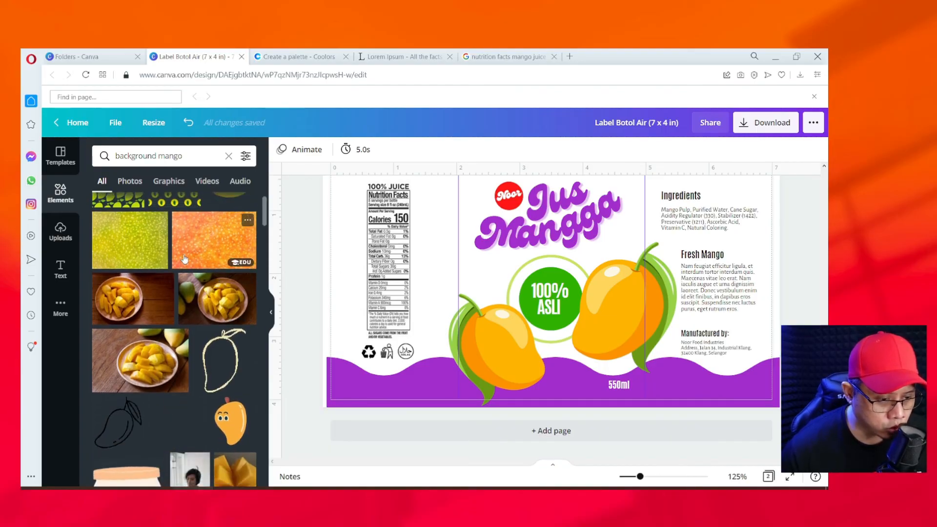
pyautogui.scroll(1, 200, 247)
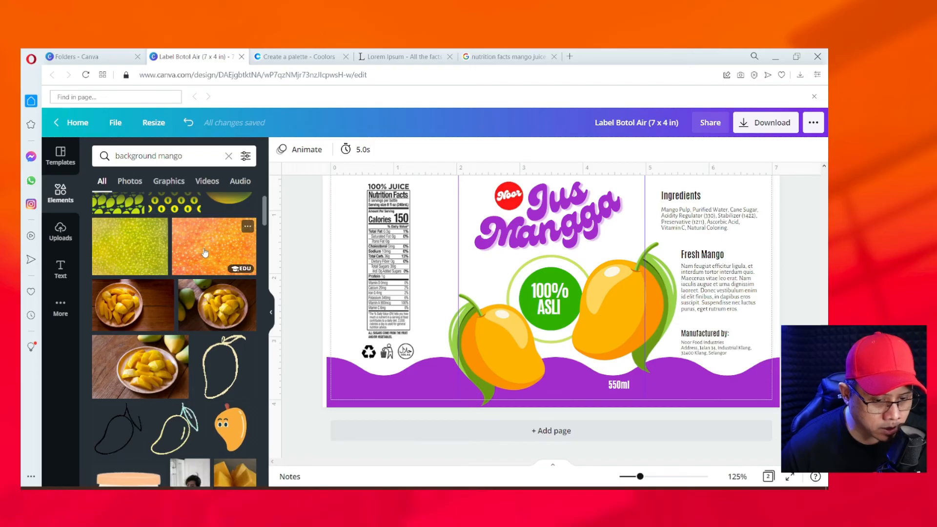
# Try the orange speckled texture and the green speckled texture as the background of page 2.
pyautogui.scroll(1, 205, 252)
pyautogui.moveTo(198, 293); pyautogui.dragTo(342, 281)
pyautogui.scroll(-4, 735, 289)
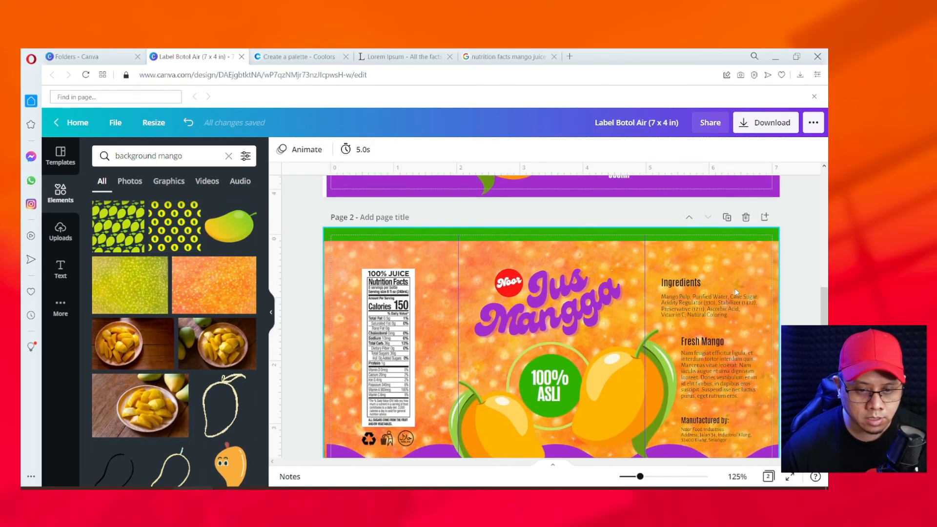
pyautogui.scroll(-1, 734, 288)
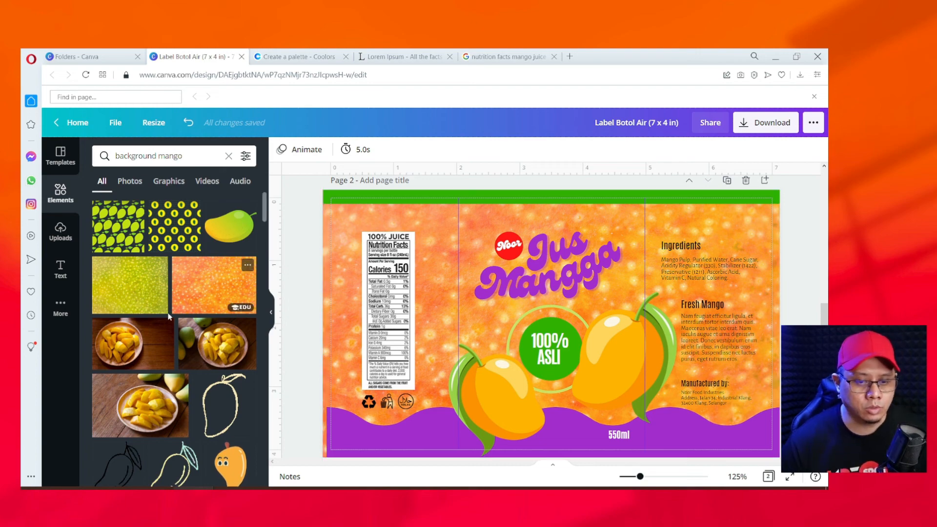
pyautogui.moveTo(131, 285); pyautogui.dragTo(324, 290)
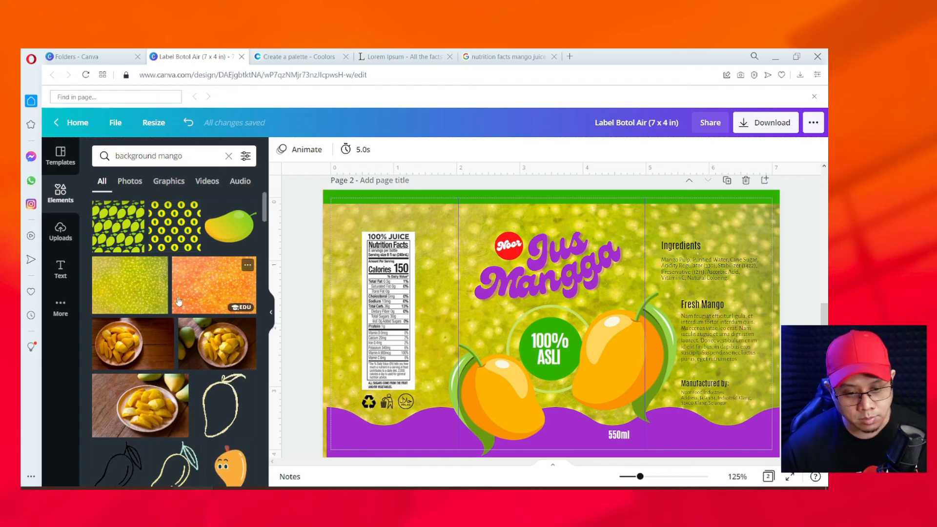
# Try a photo of piled green mangoes as the background of page 2.
pyautogui.scroll(-10, 193, 357)
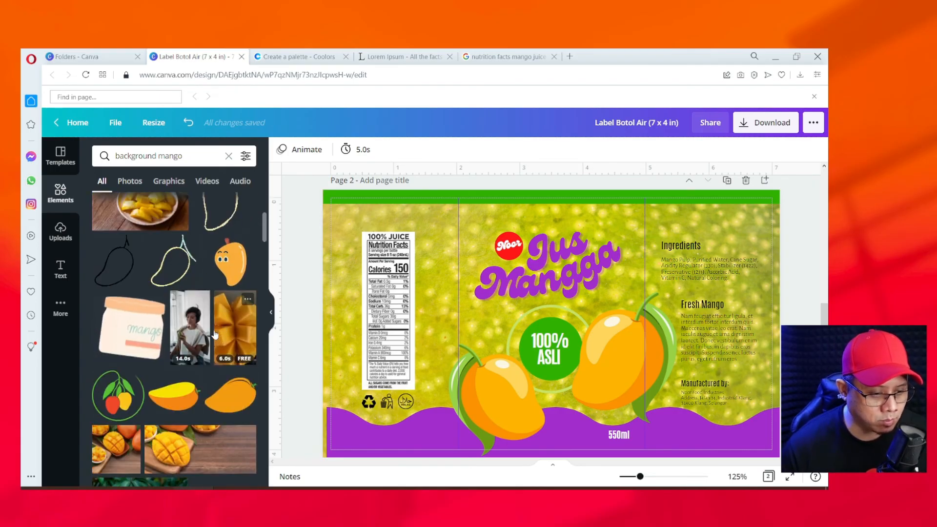
pyautogui.scroll(-15, 222, 345)
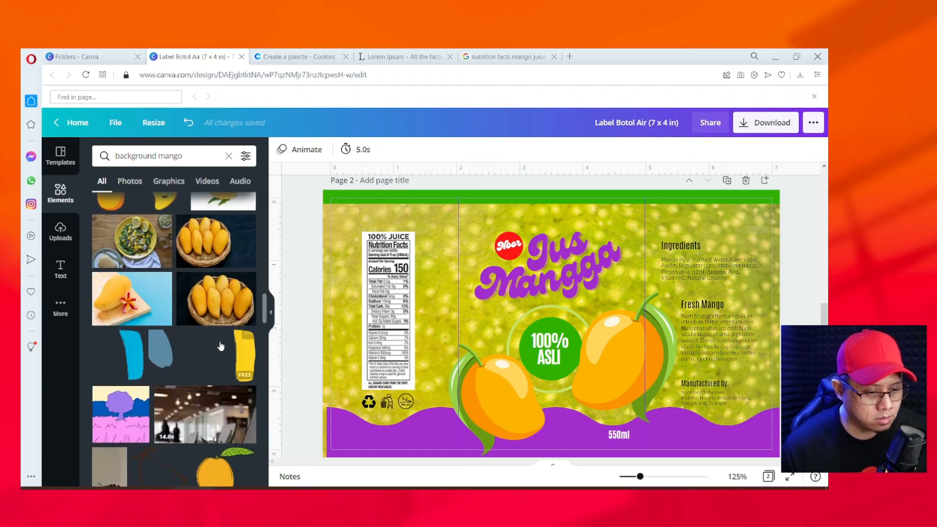
pyautogui.moveTo(195, 263); pyautogui.dragTo(338, 274)
# Set a soft golden-yellow image from the mango background results as the background of page 2.
pyautogui.scroll(-6, 212, 320)
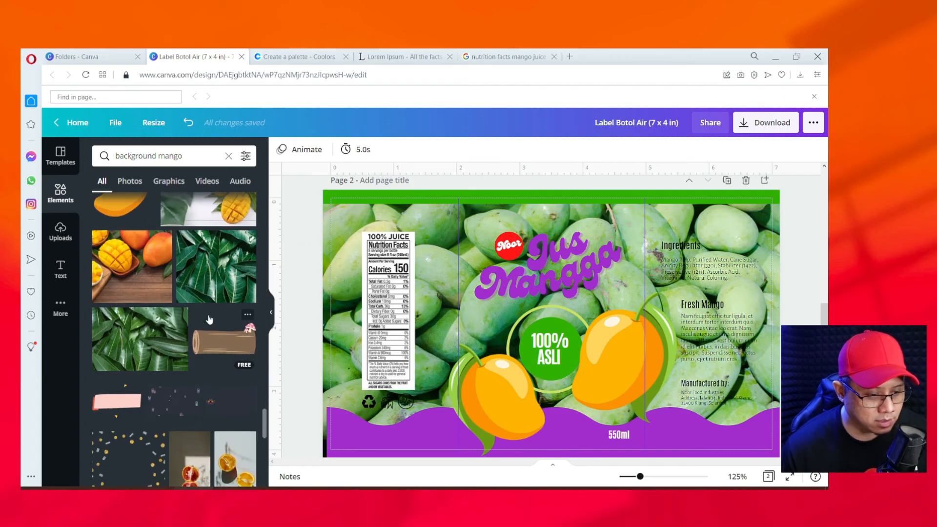
pyautogui.moveTo(214, 280); pyautogui.dragTo(344, 282)
pyautogui.scroll(-6, 187, 355)
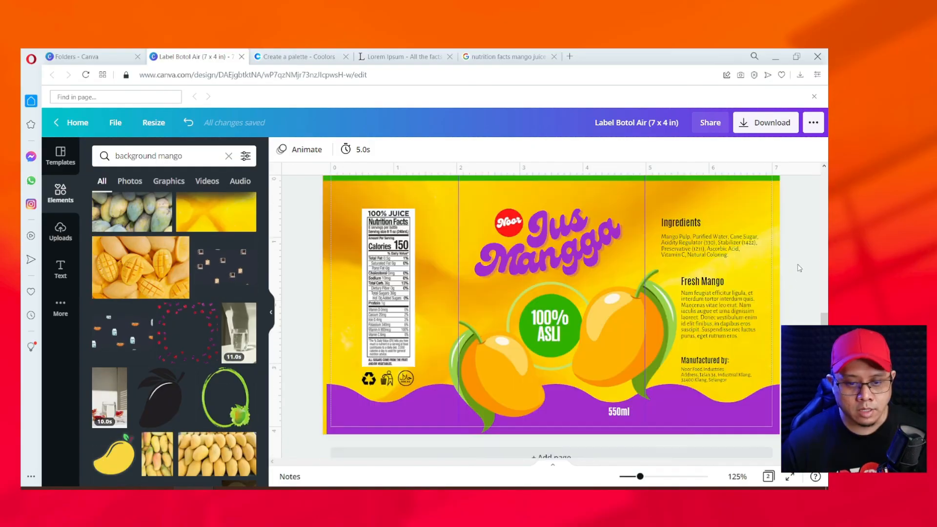
# Compare the white label on page 1 with the yellow-background version on page 2.
pyautogui.scroll(-1, 799, 268)
pyautogui.scroll(4, 791, 252)
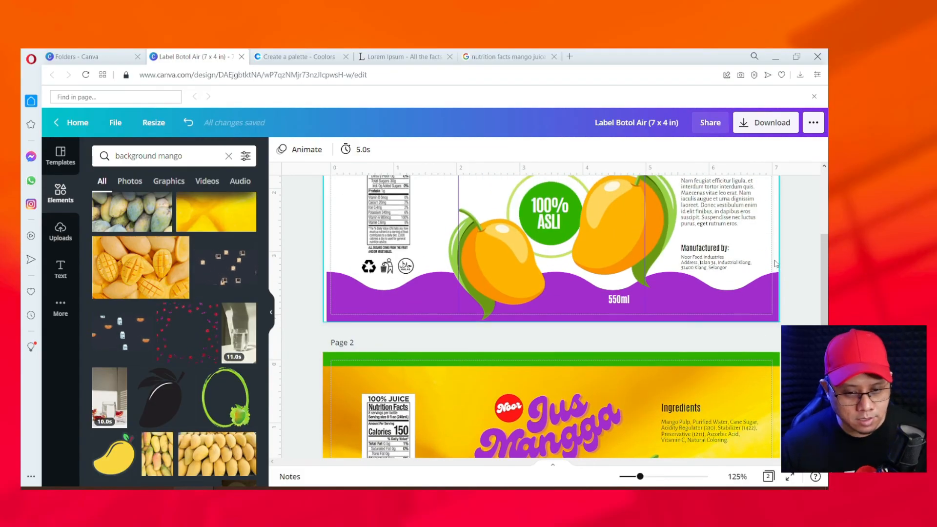
pyautogui.scroll(3, 775, 264)
pyautogui.scroll(-6, 772, 239)
pyautogui.scroll(2, 791, 224)
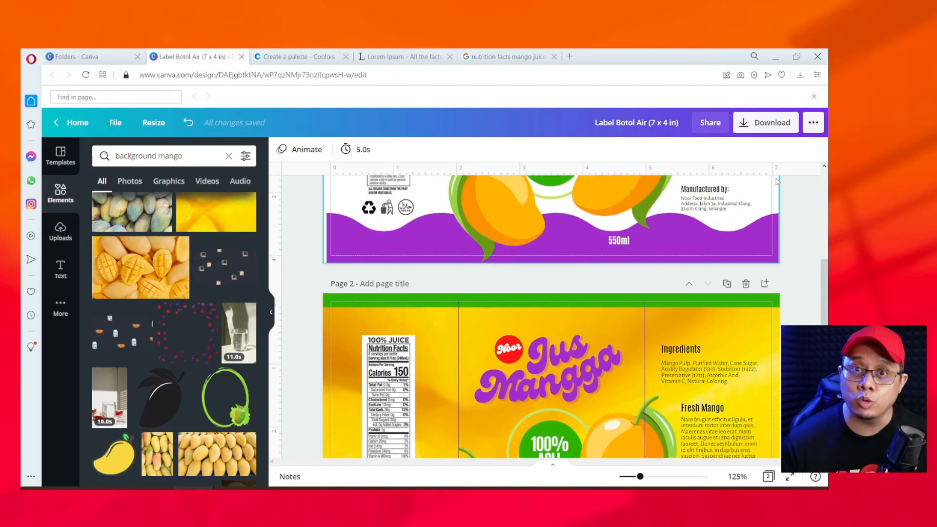
pyautogui.scroll(-3, 780, 267)
pyautogui.scroll(1, 791, 225)
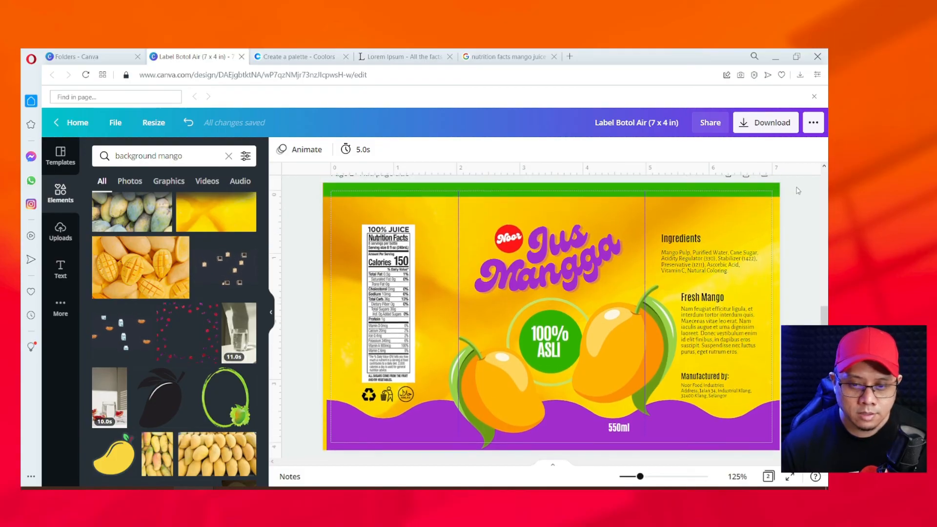
# Download all pages of the label as PDF Print with crop marks and bleed.
pyautogui.click(764, 128)
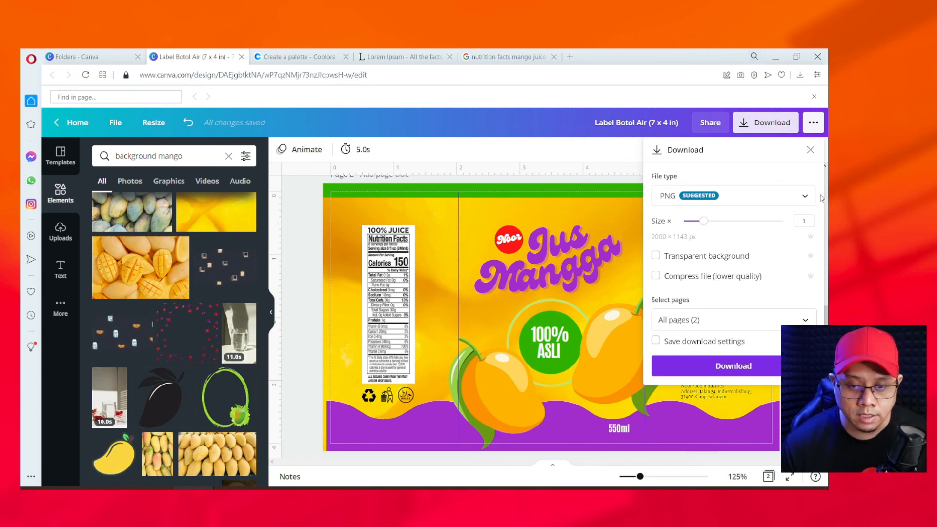
pyautogui.click(770, 199)
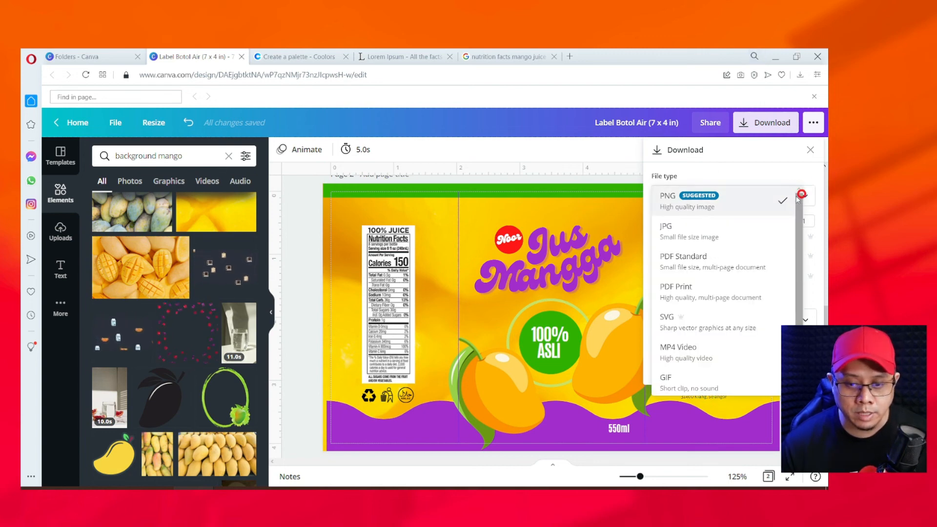
pyautogui.click(686, 295)
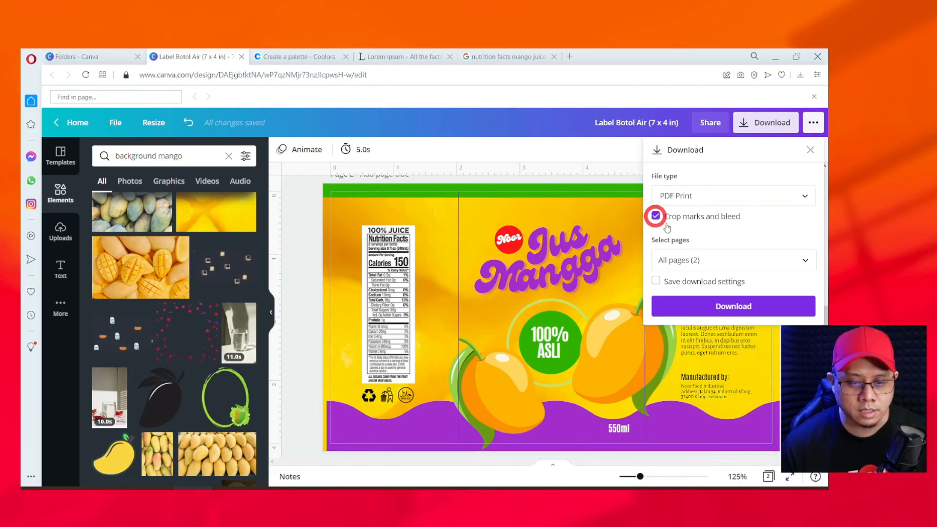
pyautogui.click(732, 307)
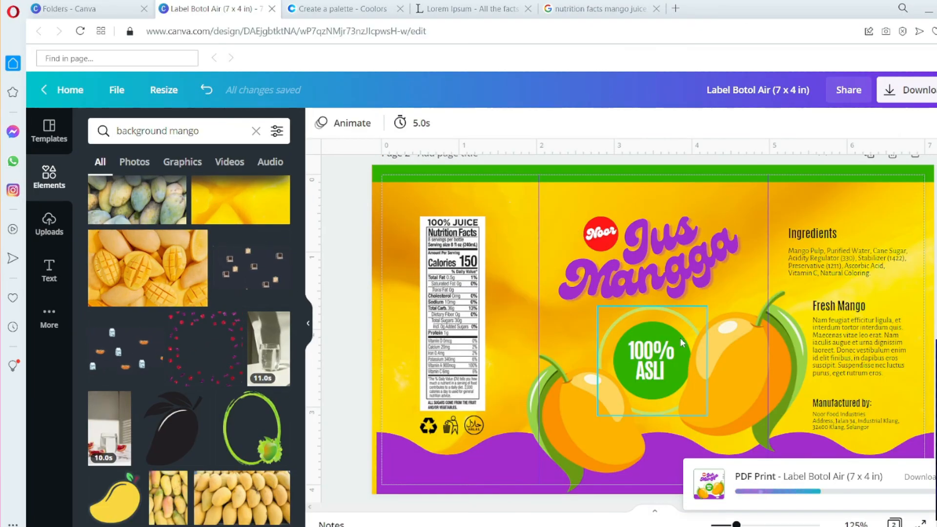